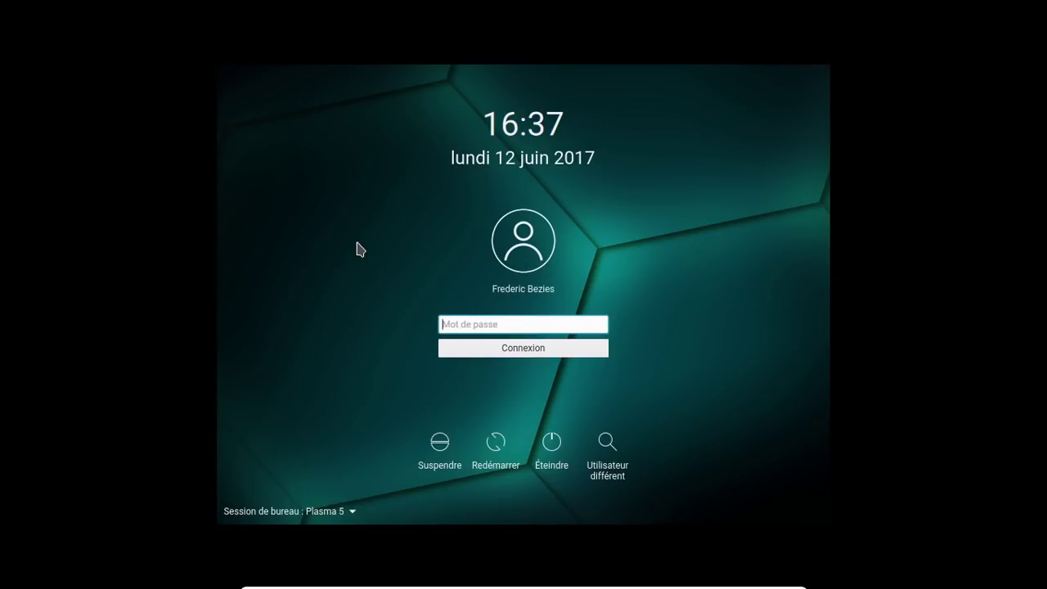
pyautogui.write('**********')
pyautogui.press('BackSpace')
pyautogui.press('BackSpace')
pyautogui.press('BackSpace')
pyautogui.press('BackSpace')
pyautogui.press('BackSpace')
pyautogui.press('BackSpace')
pyautogui.press('BackSpace')
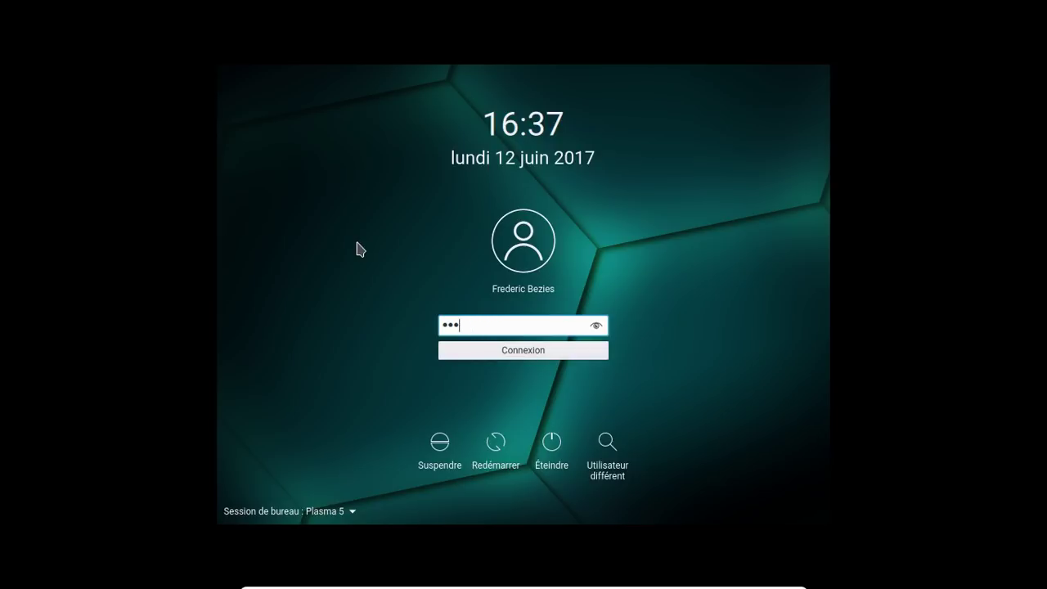
pyautogui.press('BackSpace')
pyautogui.press('BackSpace')
pyautogui.press('BackSpace')
pyautogui.write('*****')
pyautogui.press('BackSpace')
pyautogui.press('BackSpace')
pyautogui.press('BackSpace')
pyautogui.press('BackSpace')
pyautogui.press('BackSpace')
# Step: Enter the account password and log in to the Plasma 5 desktop session
pyautogui.write('*********')
pyautogui.press('Home')
pyautogui.write('**')
pyautogui.press('Return')
pyautogui.press('Return')
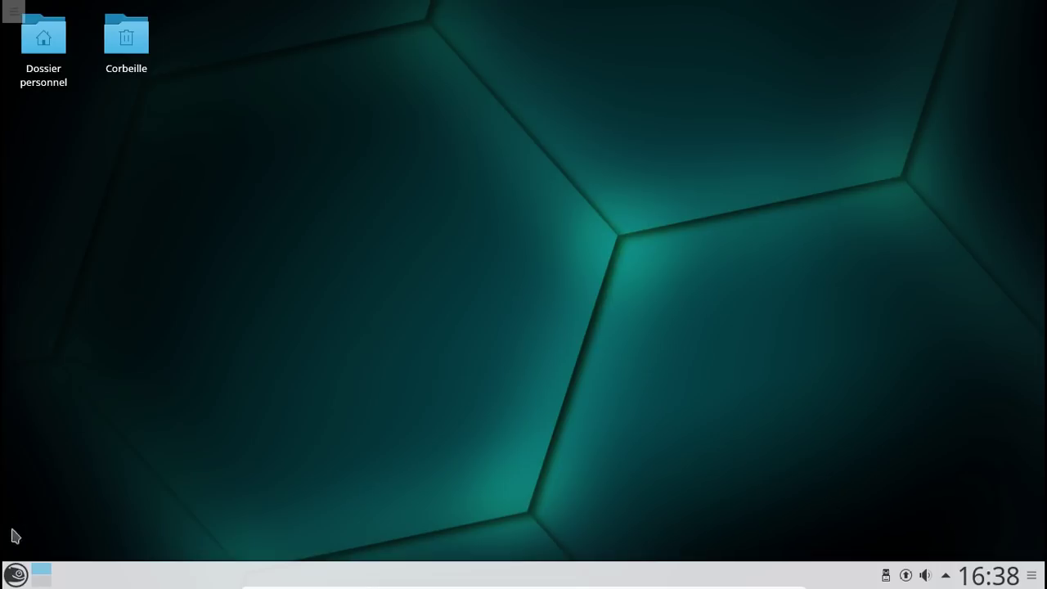
# Step: Search the installed applications for "syst" and open Configuration du système
pyautogui.click(16, 576)
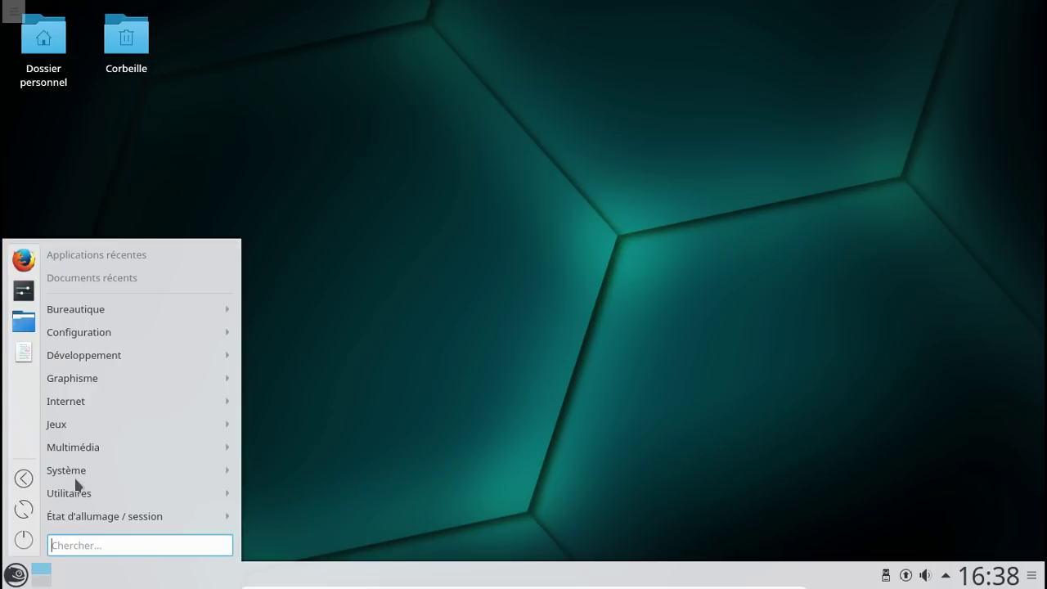
pyautogui.moveTo(74, 471)
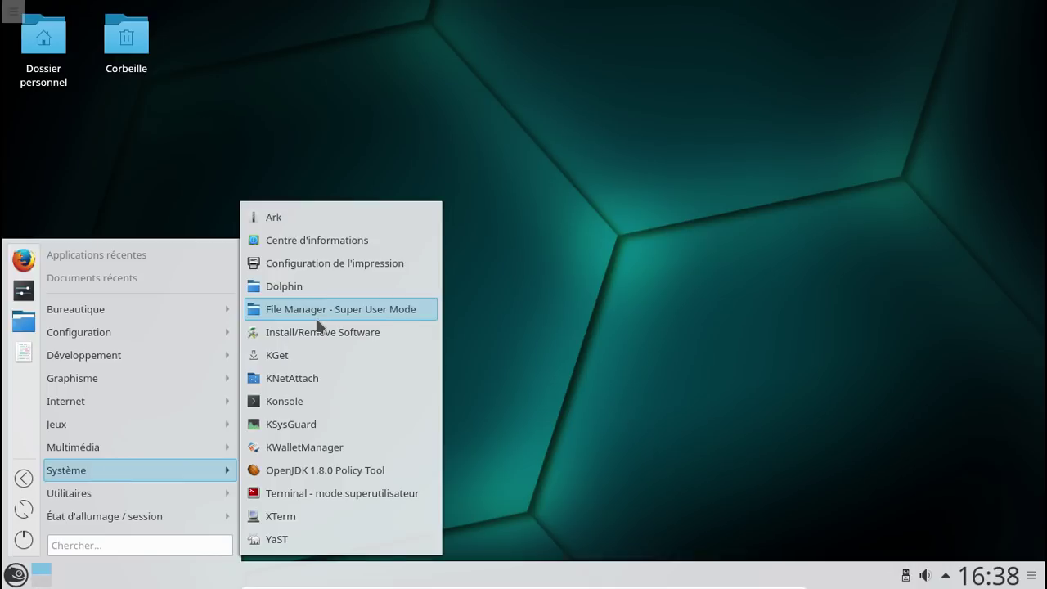
pyautogui.click(100, 545)
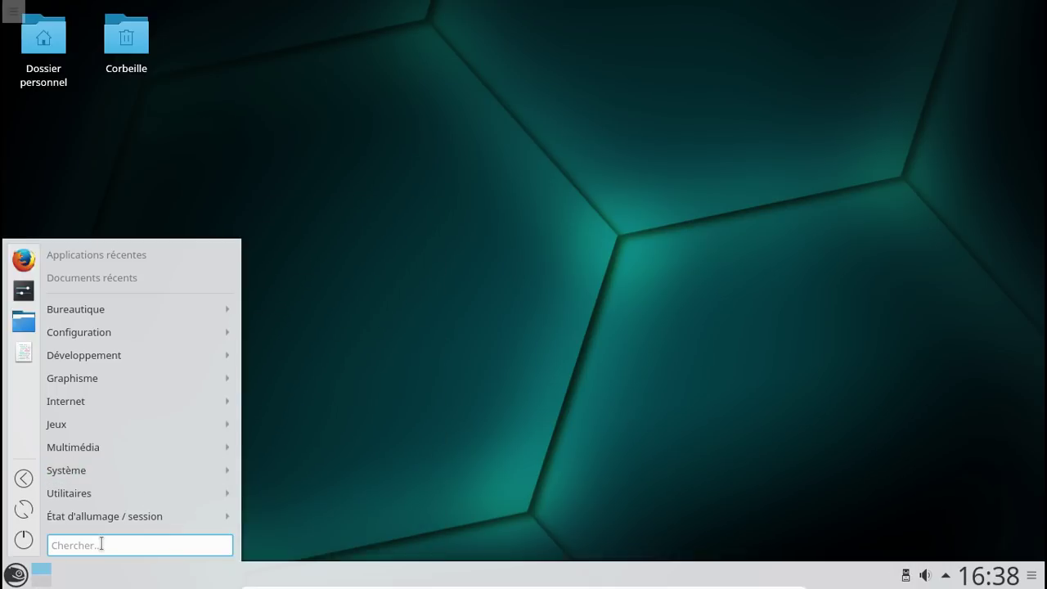
pyautogui.write('syst')
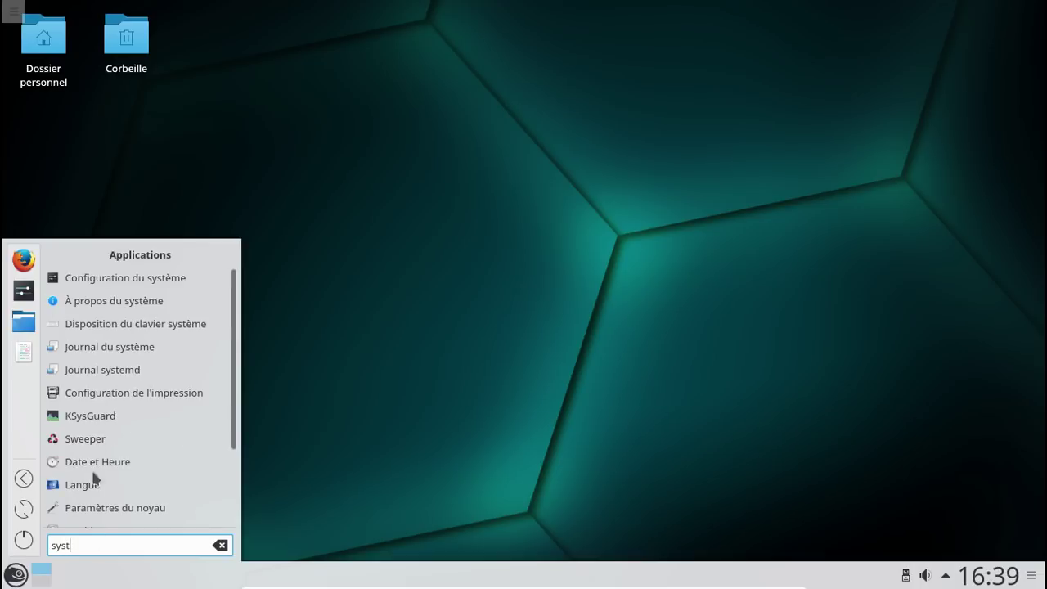
pyautogui.click(81, 283)
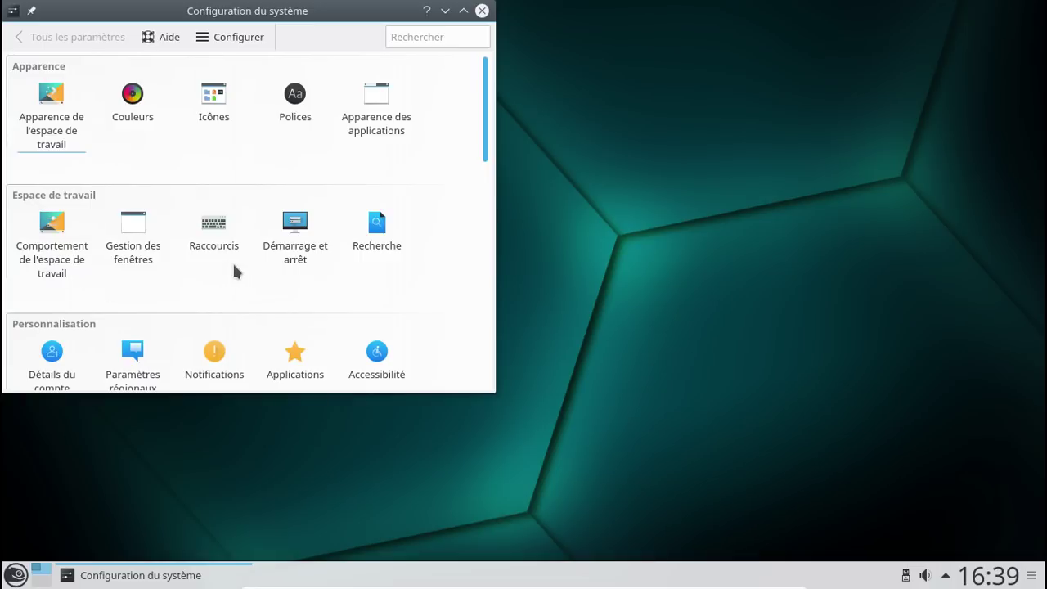
# Step: Open the Périphériques d'entrée settings in the Matériel section and enlarge the settings window
pyautogui.scroll(-4, 234, 265)
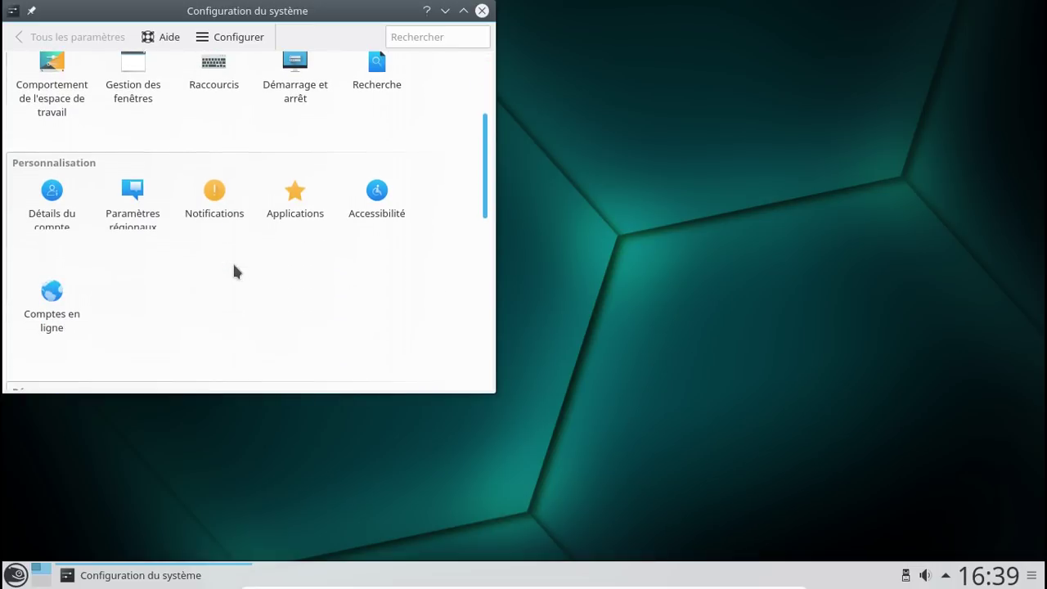
pyautogui.scroll(-7, 234, 265)
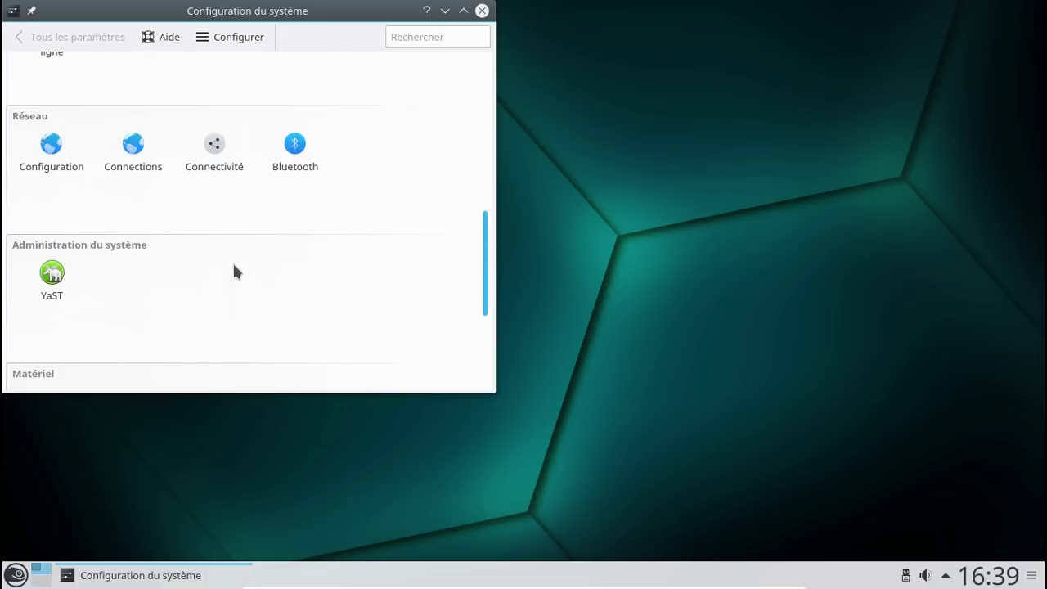
pyautogui.scroll(-4, 234, 265)
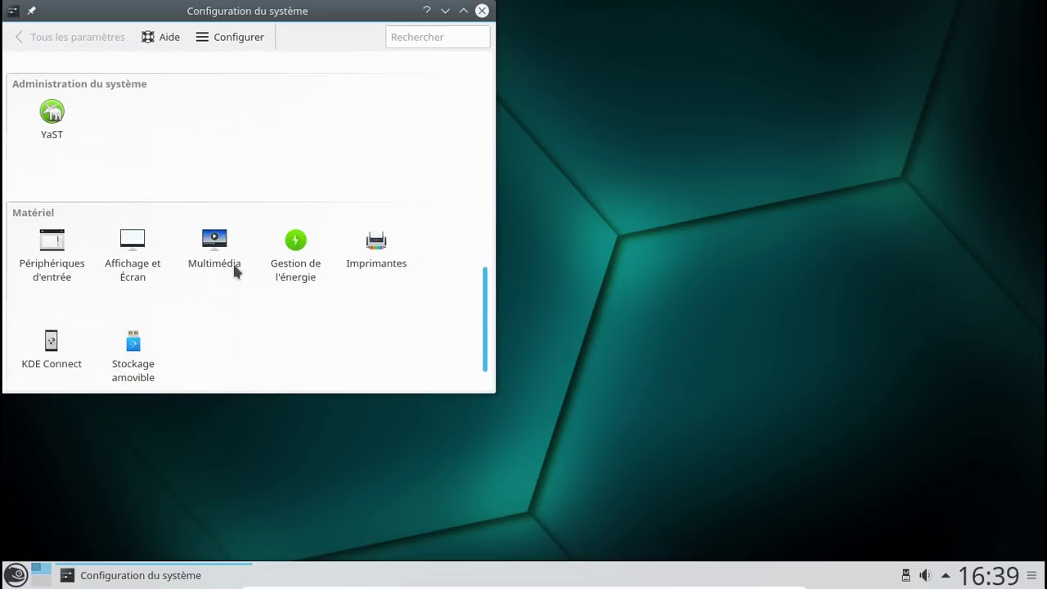
pyautogui.click(65, 266)
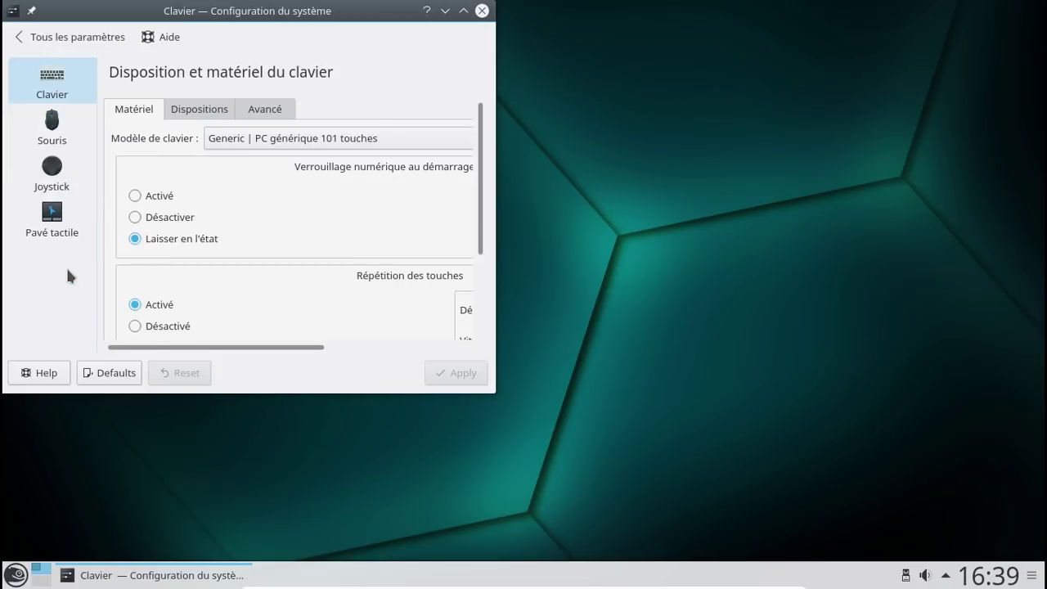
pyautogui.moveTo(496, 394); pyautogui.dragTo(701, 505)
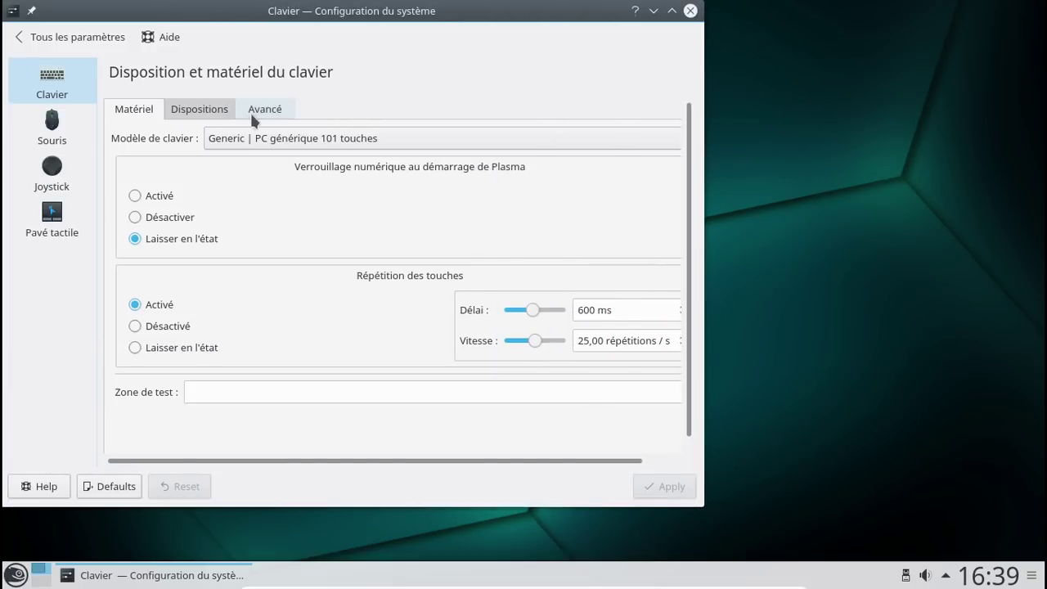
# Step: Set the keyboard model to Generic | PC générique 105 touches (internat.)
pyautogui.click(201, 111)
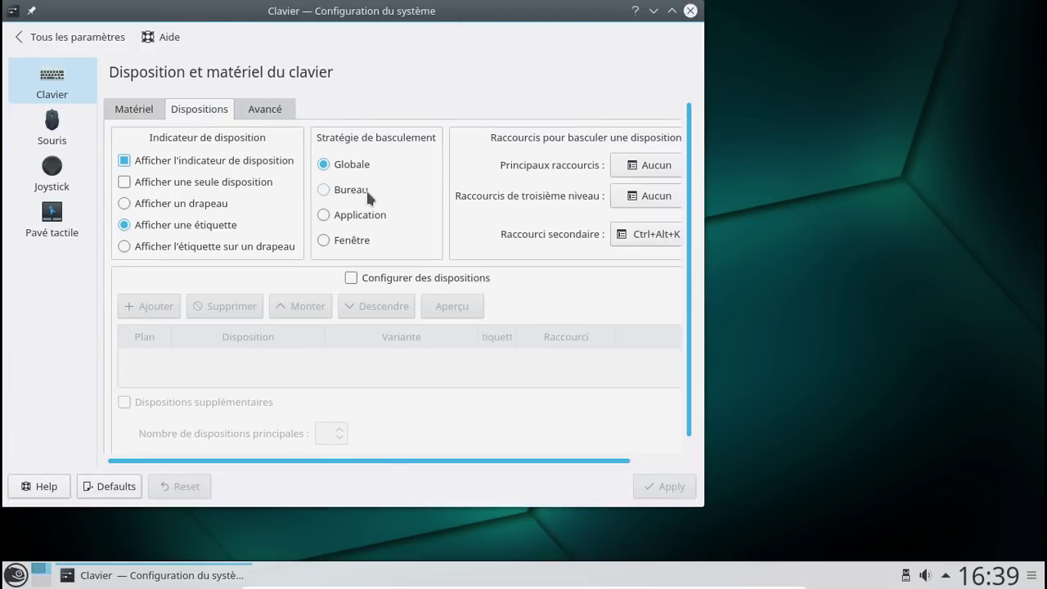
pyautogui.click(272, 113)
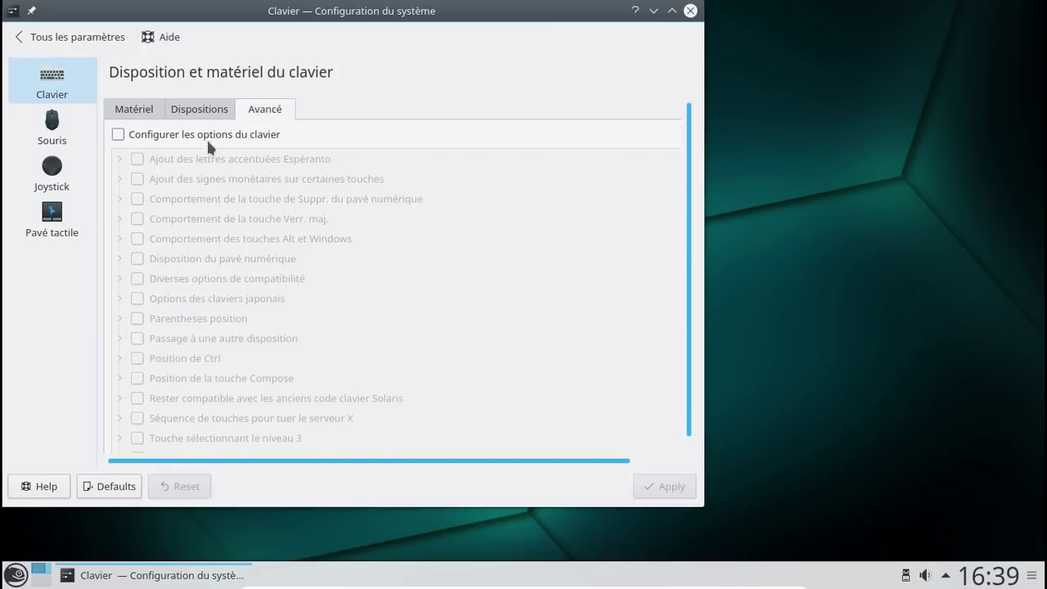
pyautogui.click(139, 115)
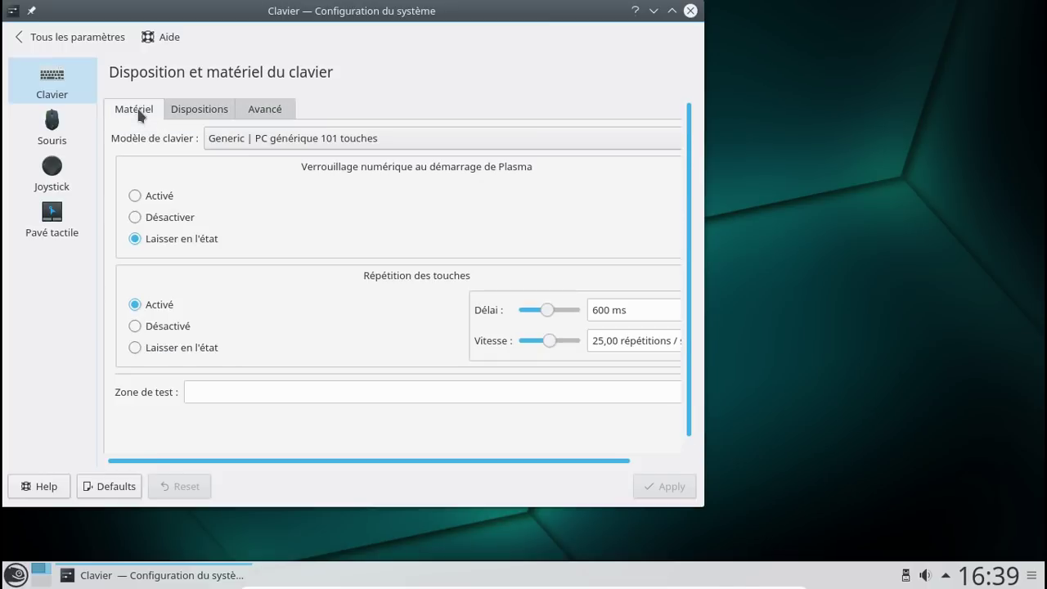
pyautogui.click(322, 139)
pyautogui.scroll(-2, 387, 374)
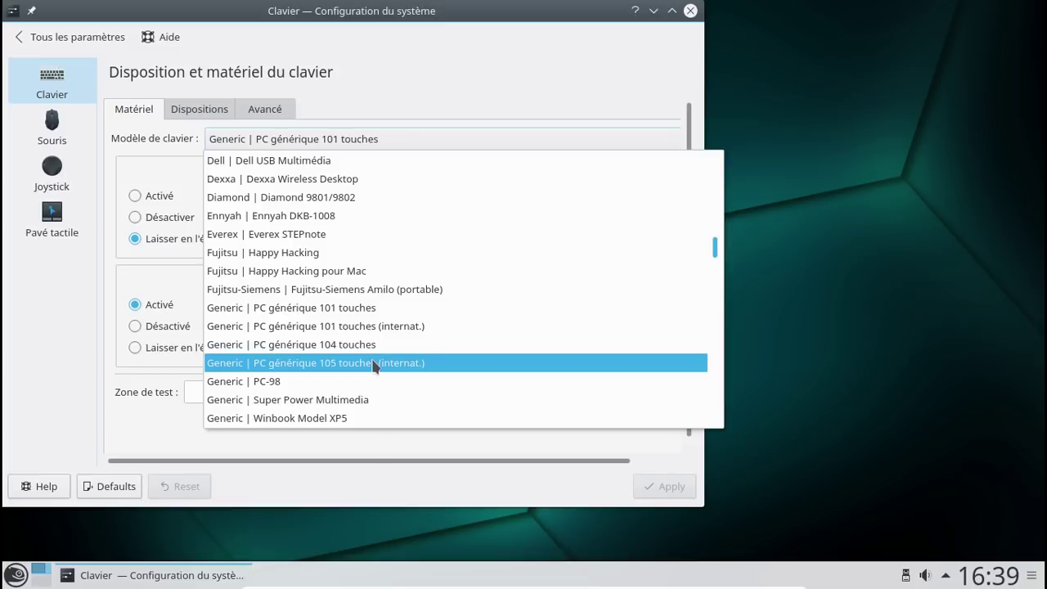
pyautogui.click(374, 363)
# Step: Enable keyboard layout configuration and add the Français layout with the default variant, limiting the selection to French
pyautogui.click(209, 114)
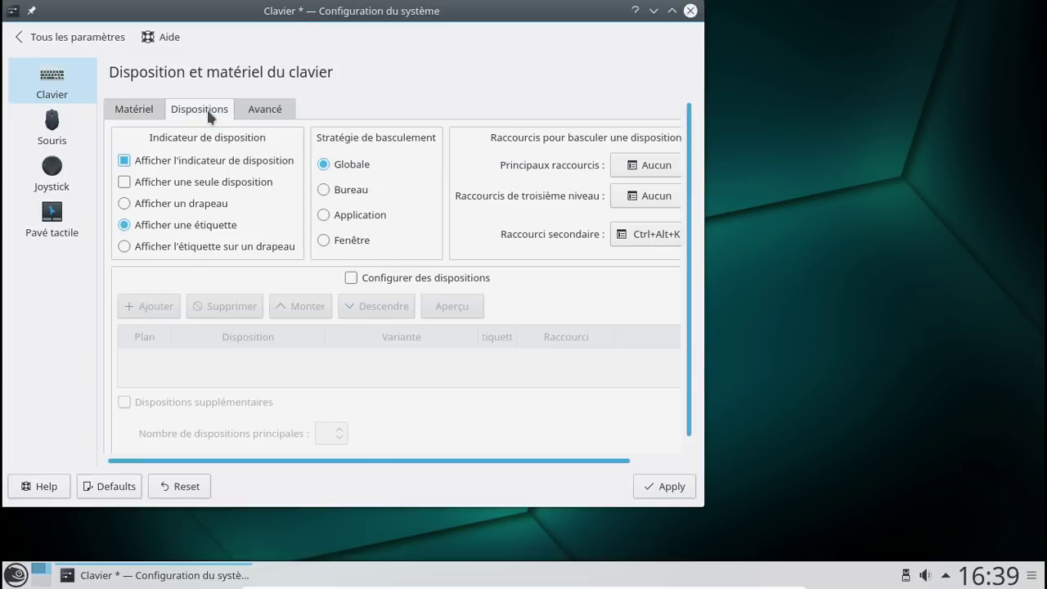
pyautogui.click(351, 278)
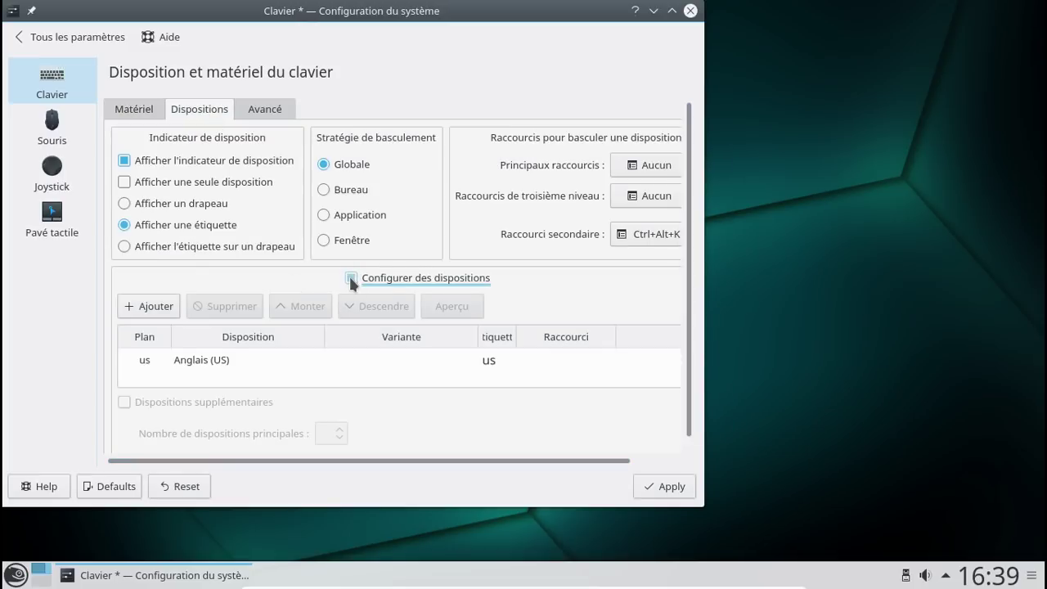
pyautogui.click(163, 309)
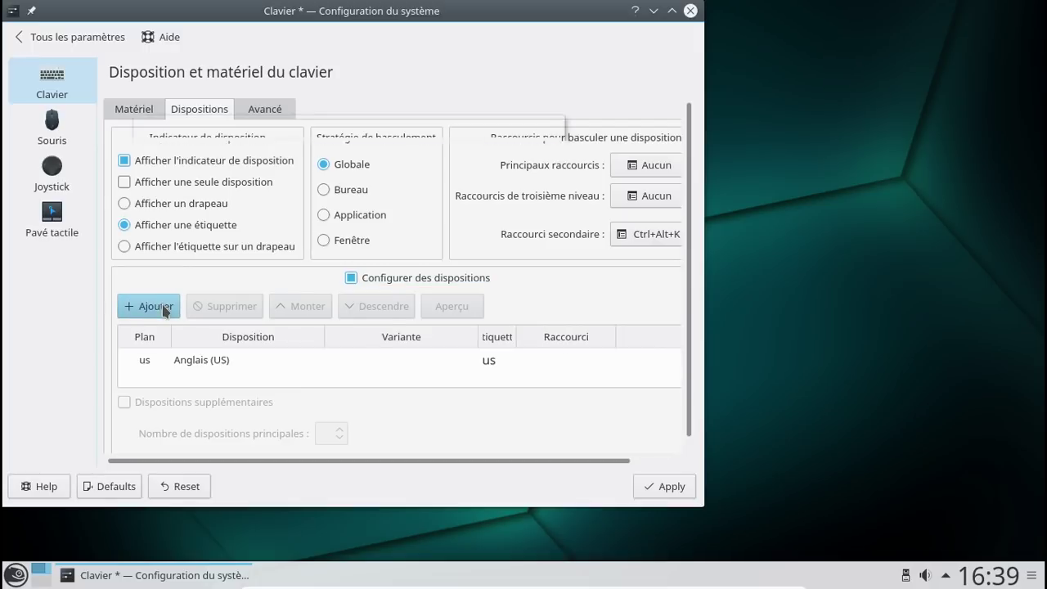
pyautogui.click(375, 163)
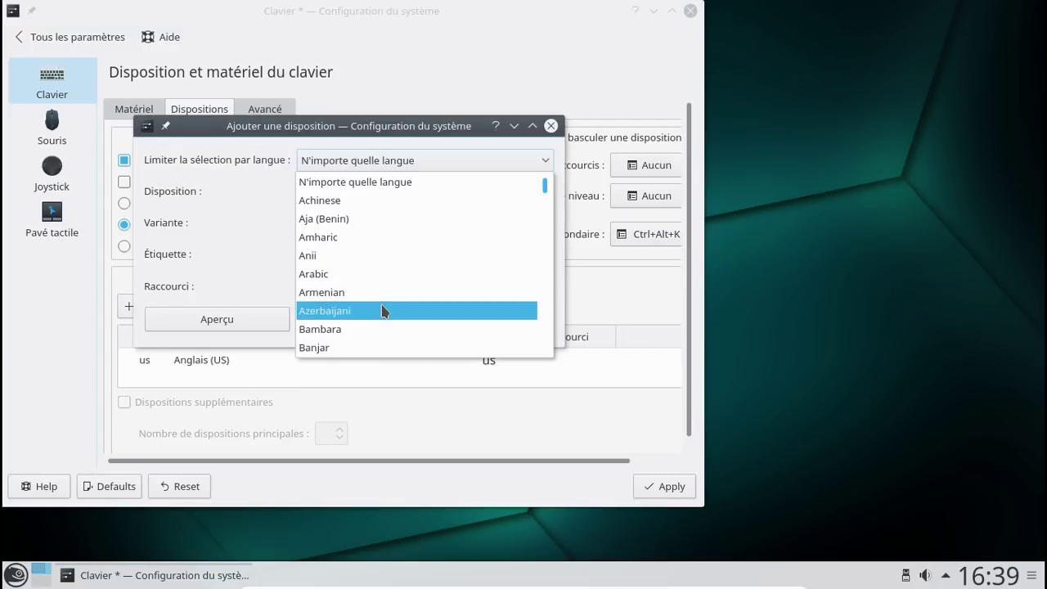
pyautogui.scroll(-10, 382, 309)
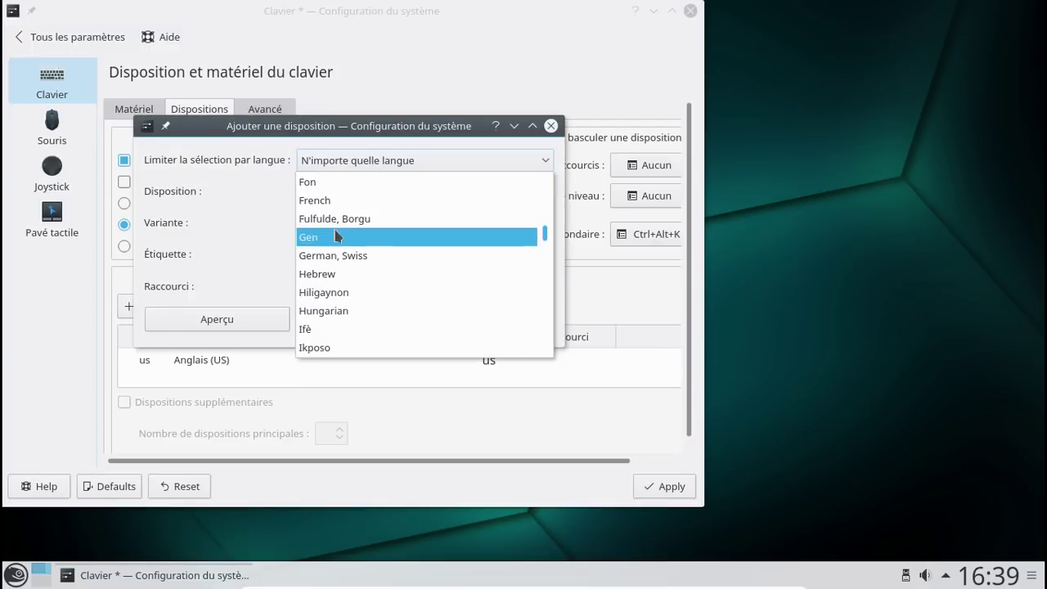
pyautogui.click(336, 204)
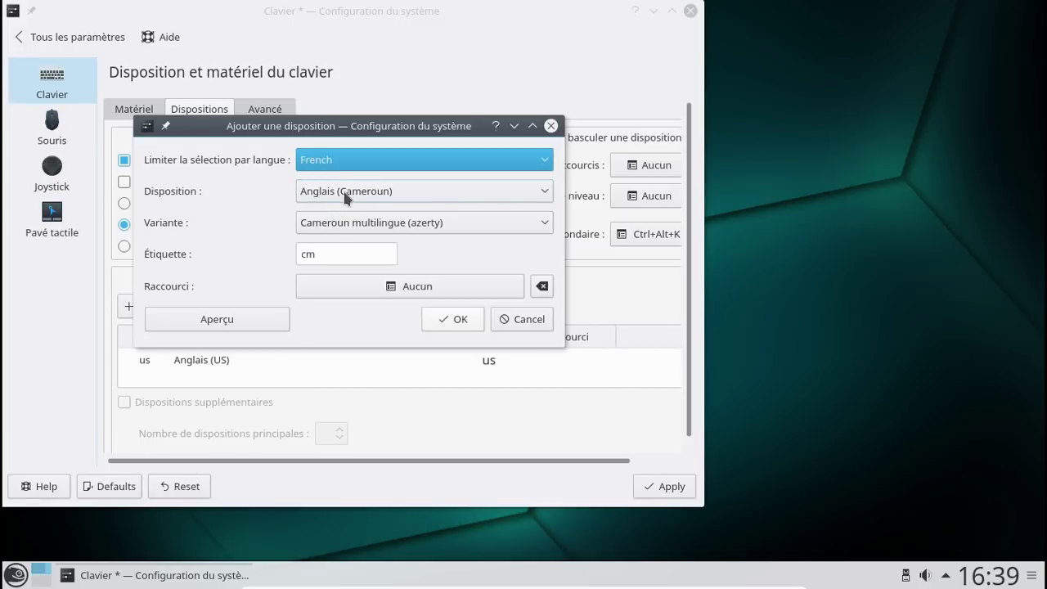
pyautogui.click(347, 199)
pyautogui.click(355, 326)
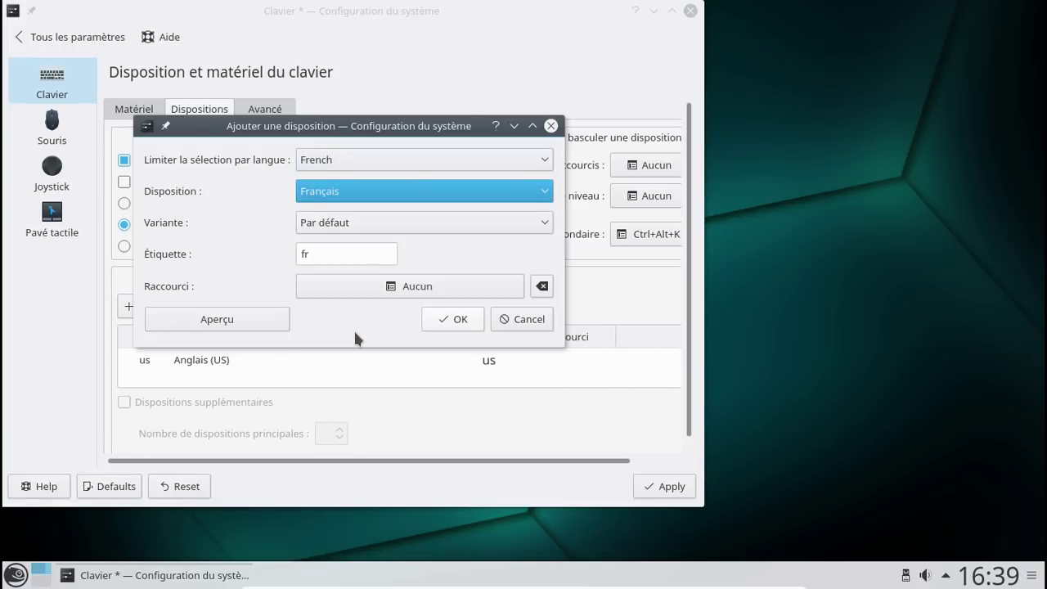
pyautogui.click(446, 321)
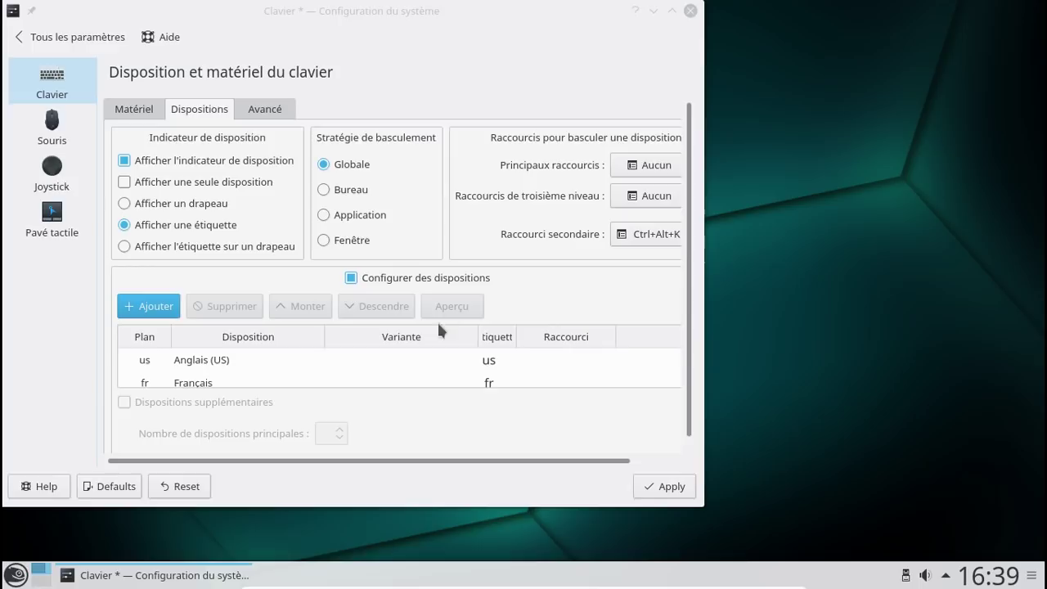
# Step: Remove the Anglais (US) layout from the list and apply the keyboard changes
pyautogui.click(276, 352)
pyautogui.click(243, 307)
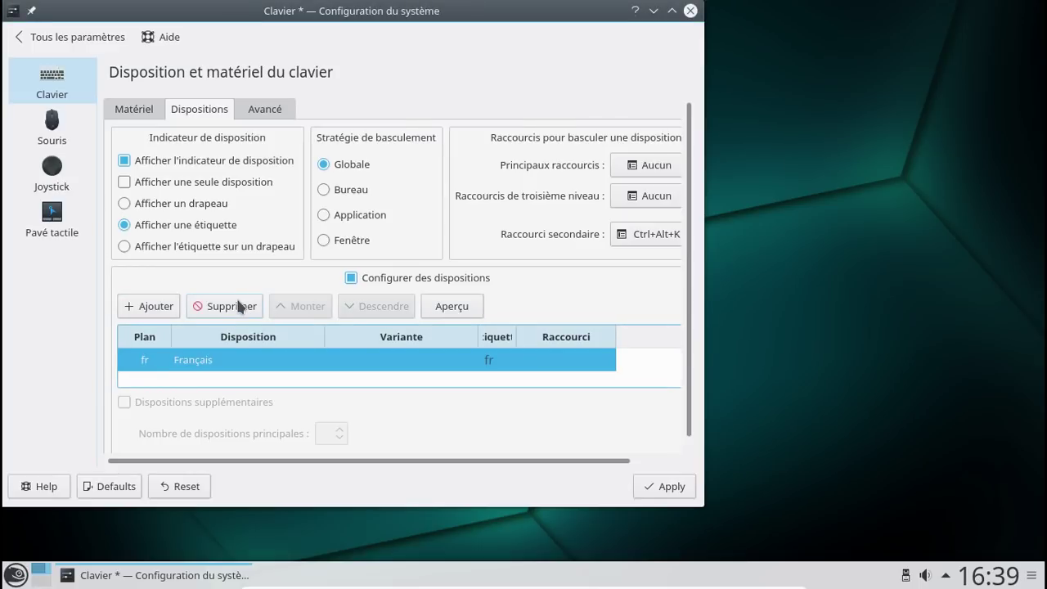
pyautogui.click(651, 491)
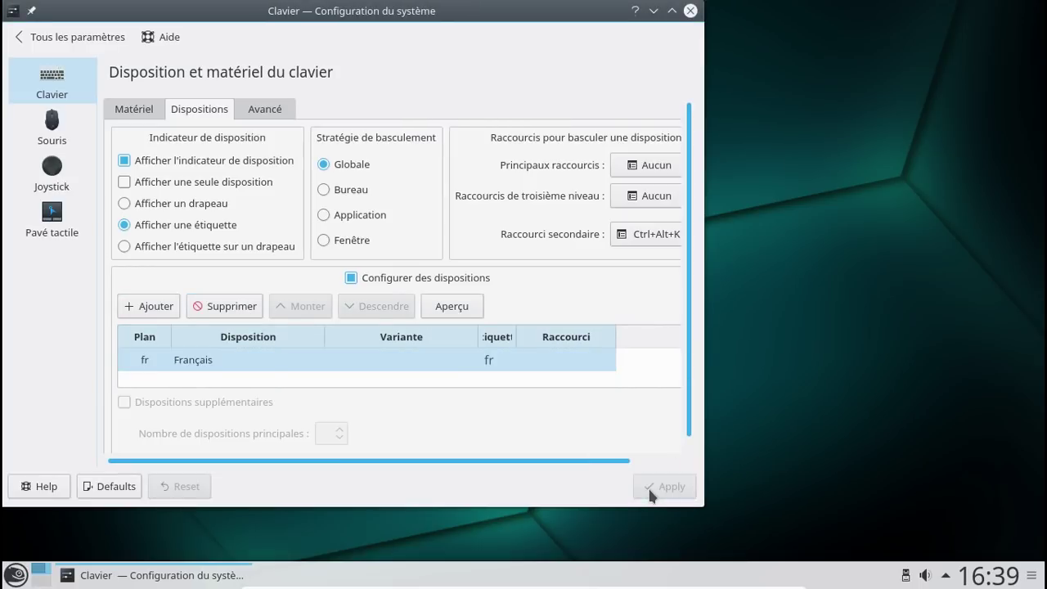
# Step: Return to the overview of all settings and open Paramètres régionaux in the Personnalisation section
pyautogui.click(45, 47)
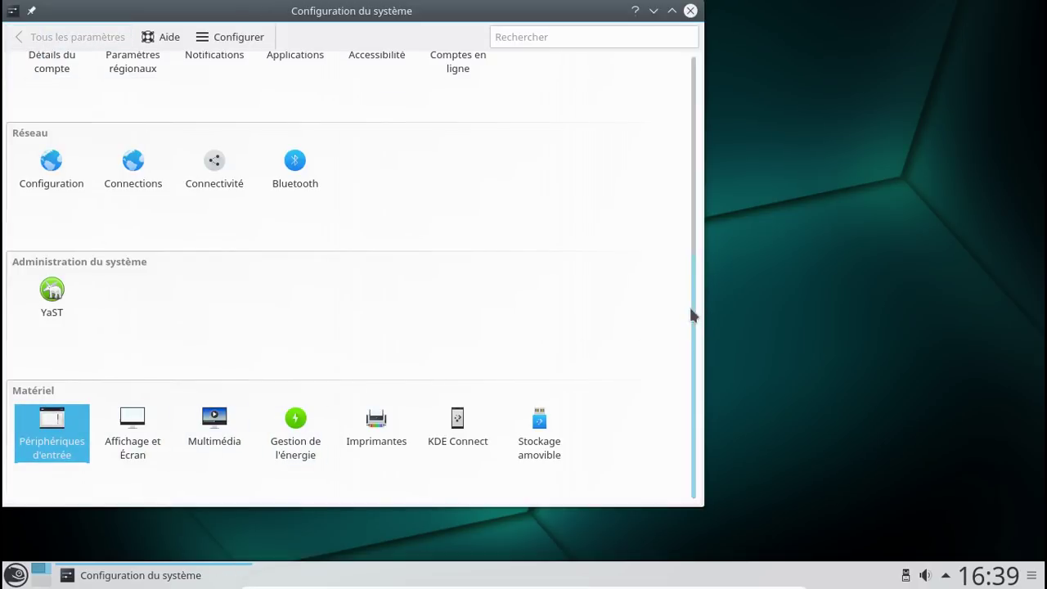
pyautogui.moveTo(690, 309); pyautogui.dragTo(681, 74)
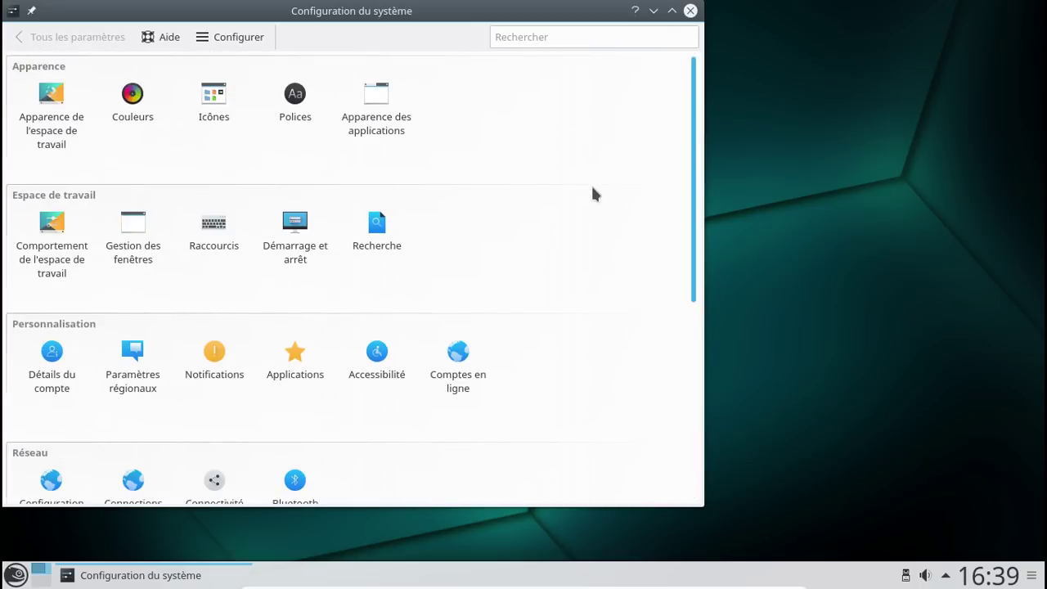
pyautogui.scroll(-5, 594, 193)
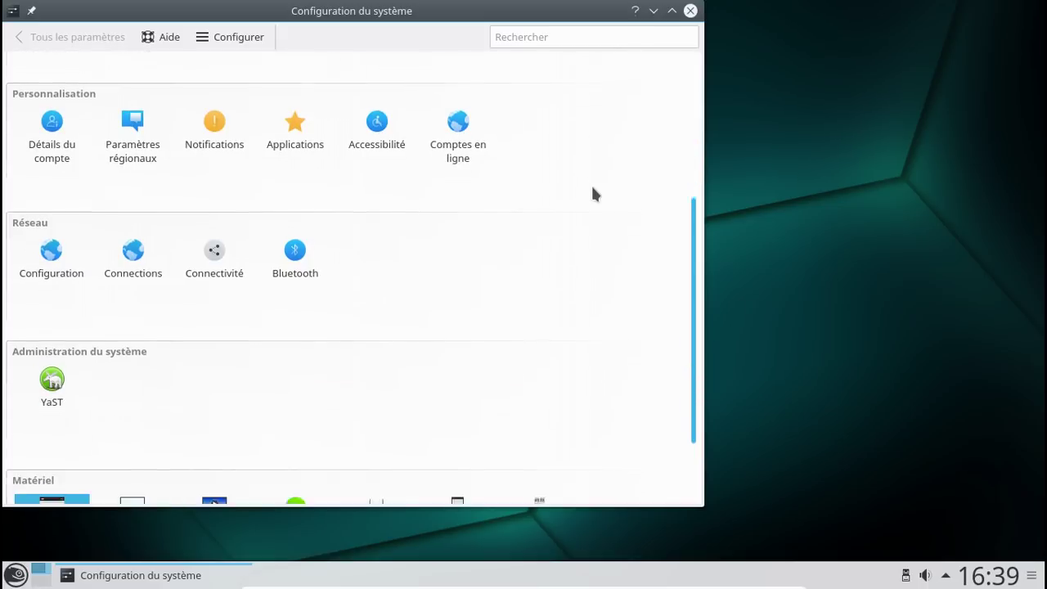
pyautogui.scroll(-2, 594, 193)
pyautogui.scroll(6, 595, 193)
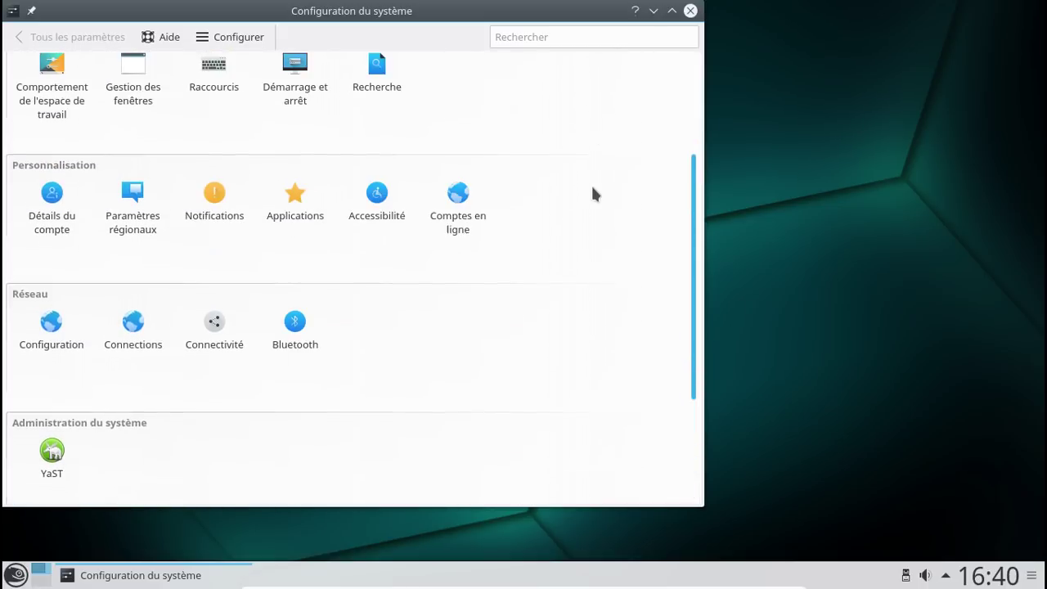
pyautogui.scroll(2, 595, 194)
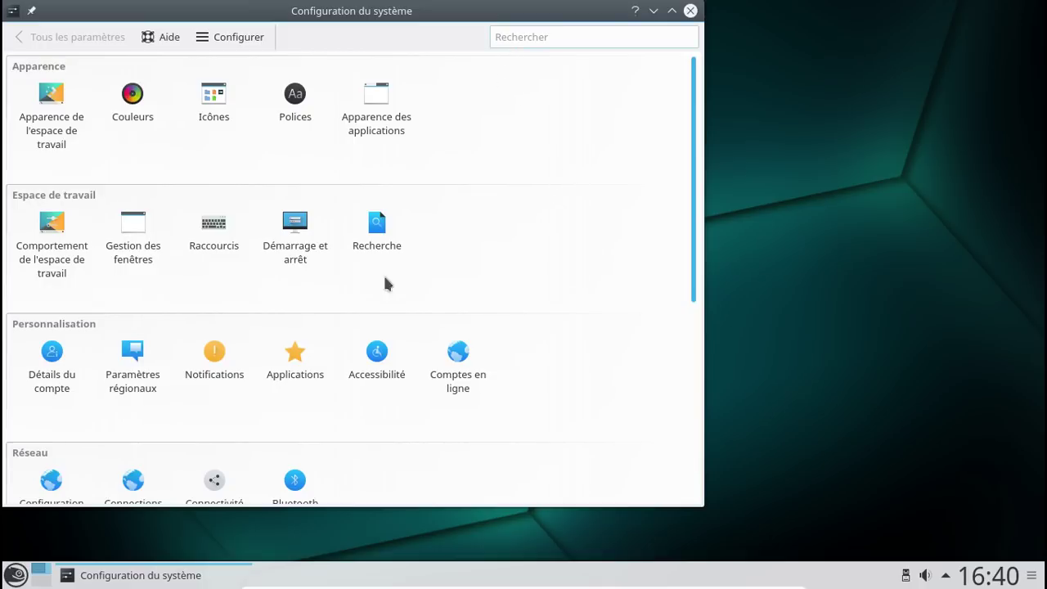
pyautogui.click(142, 387)
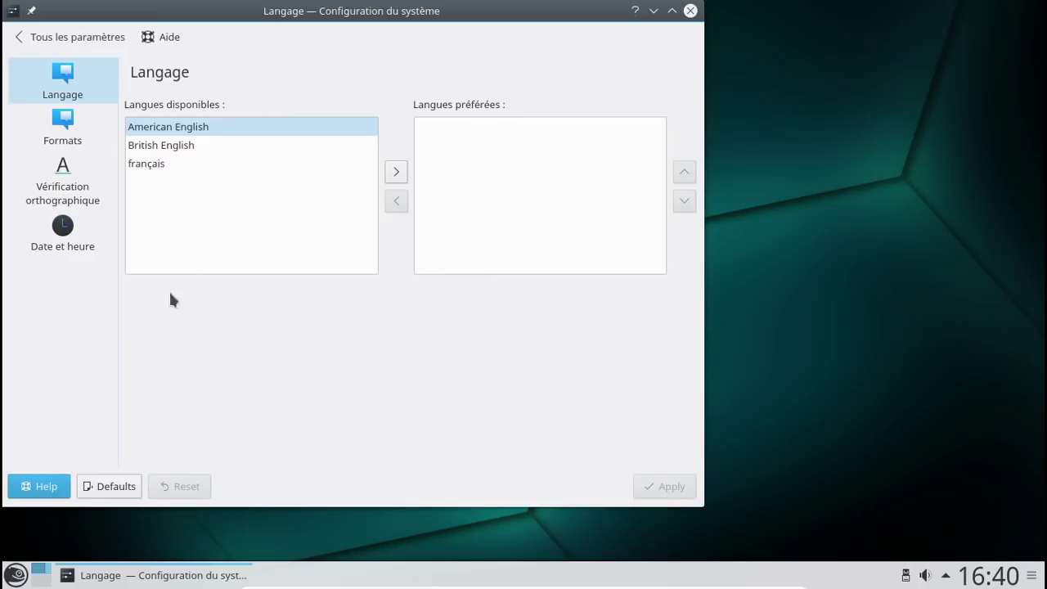
# Step: Add français to the preferred languages, apply the change and dismiss the notice
pyautogui.click(197, 167)
pyautogui.click(396, 172)
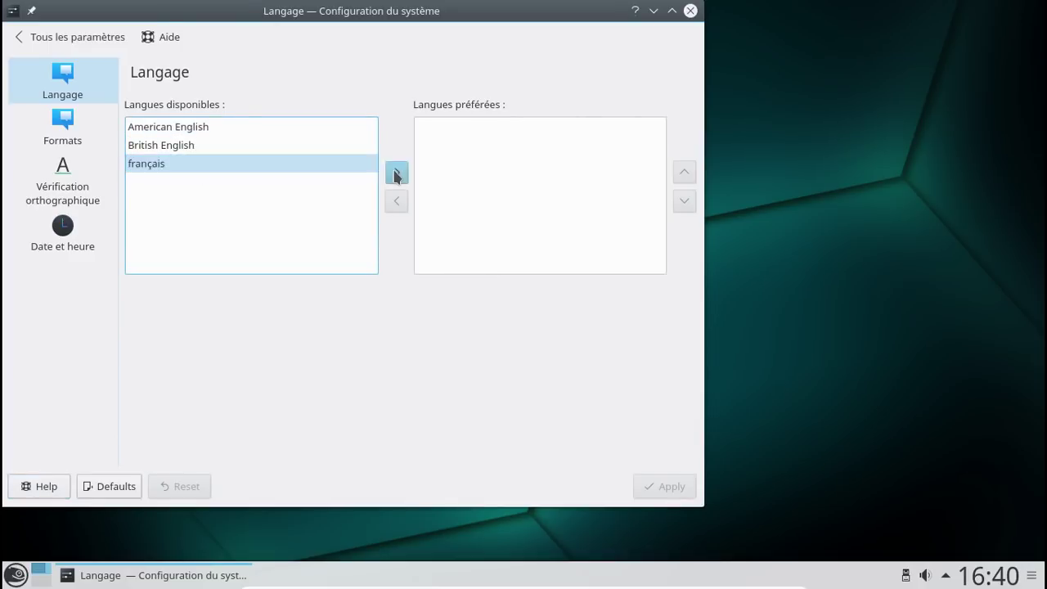
pyautogui.click(651, 485)
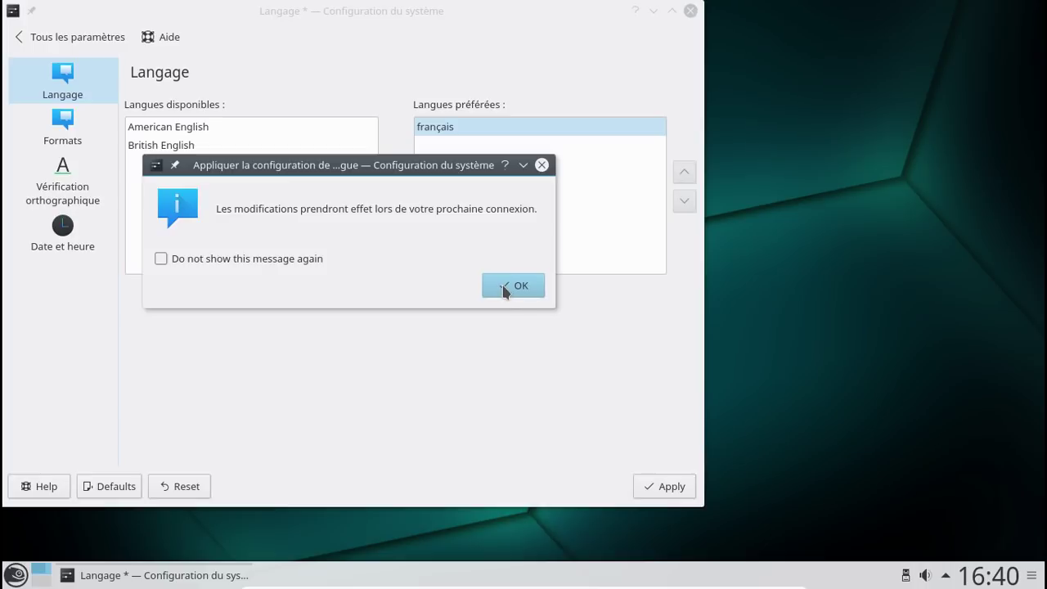
pyautogui.click(505, 288)
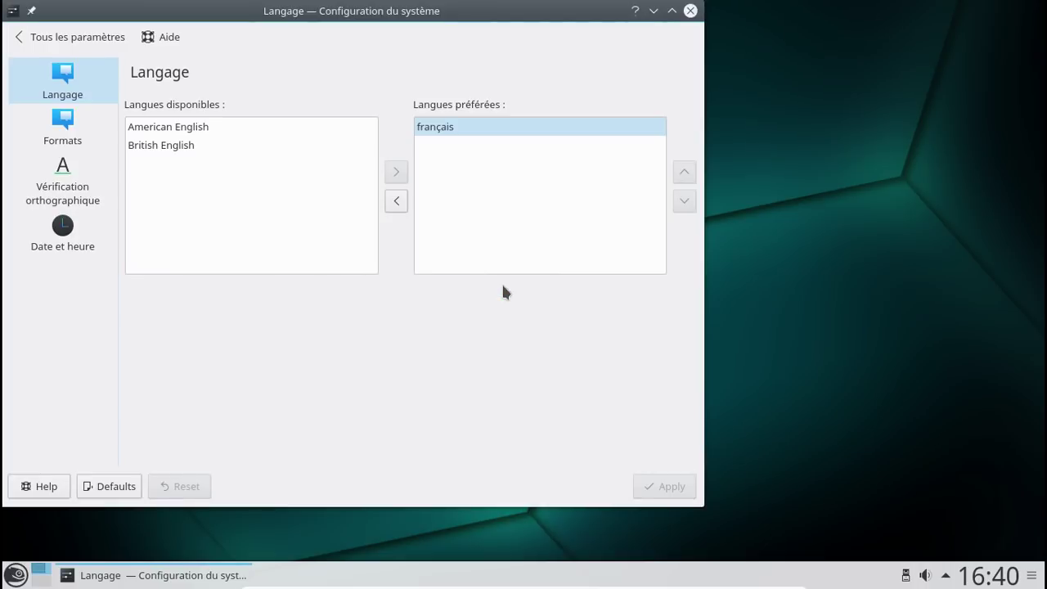
# Step: Close the system settings, then open Dossier personnel from the desktop, examine its folders and close the file manager
pyautogui.click(690, 10)
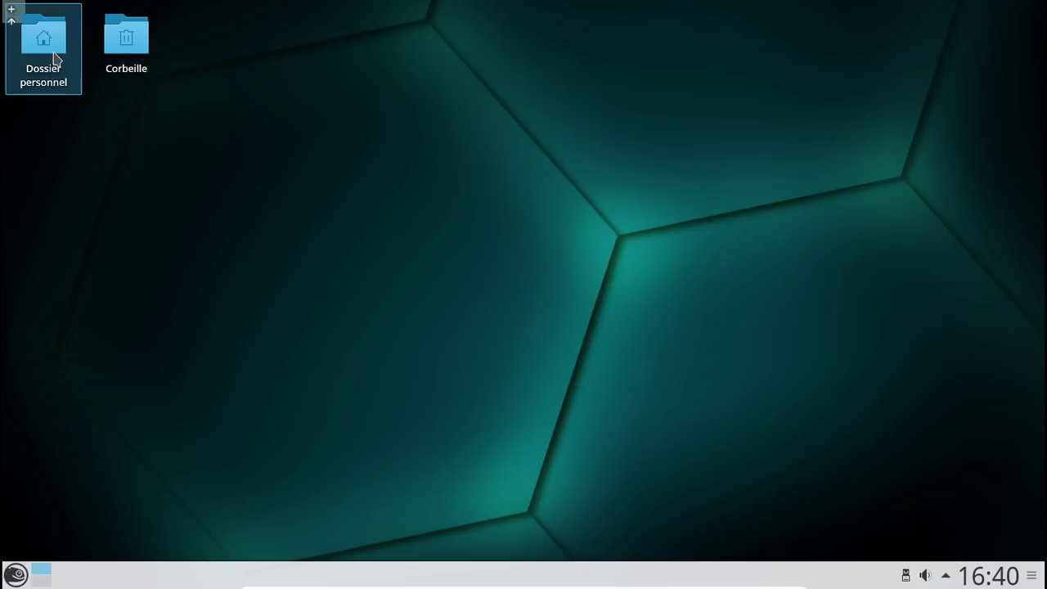
pyautogui.click(54, 57)
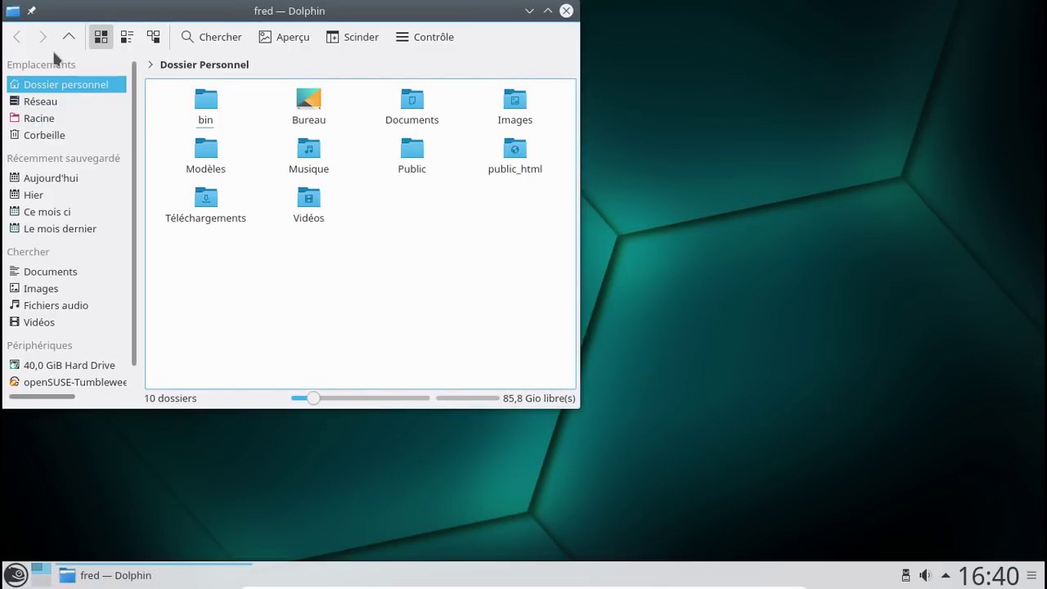
pyautogui.click(211, 120)
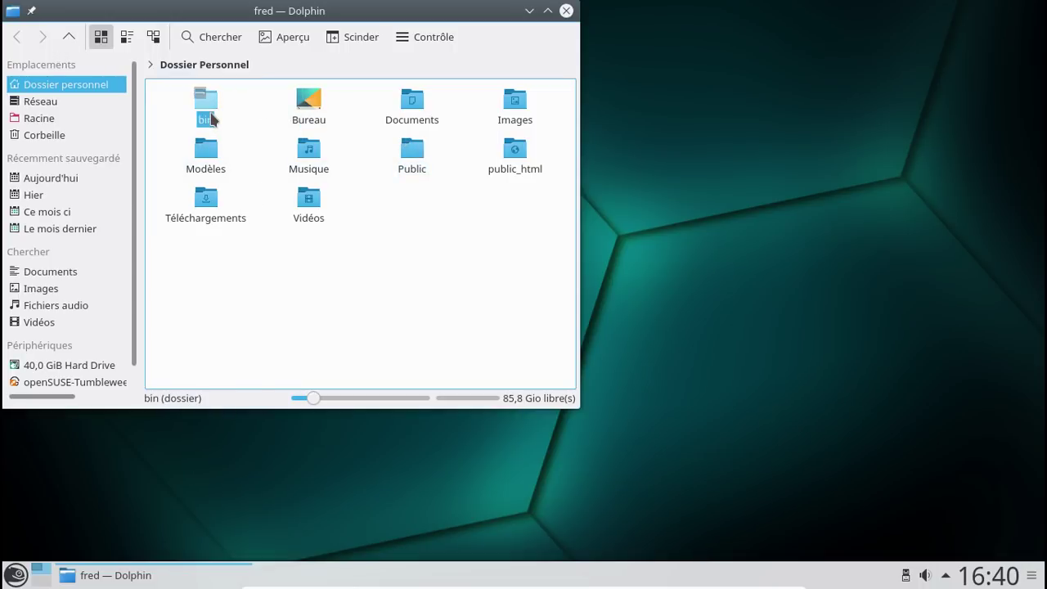
pyautogui.click(228, 68)
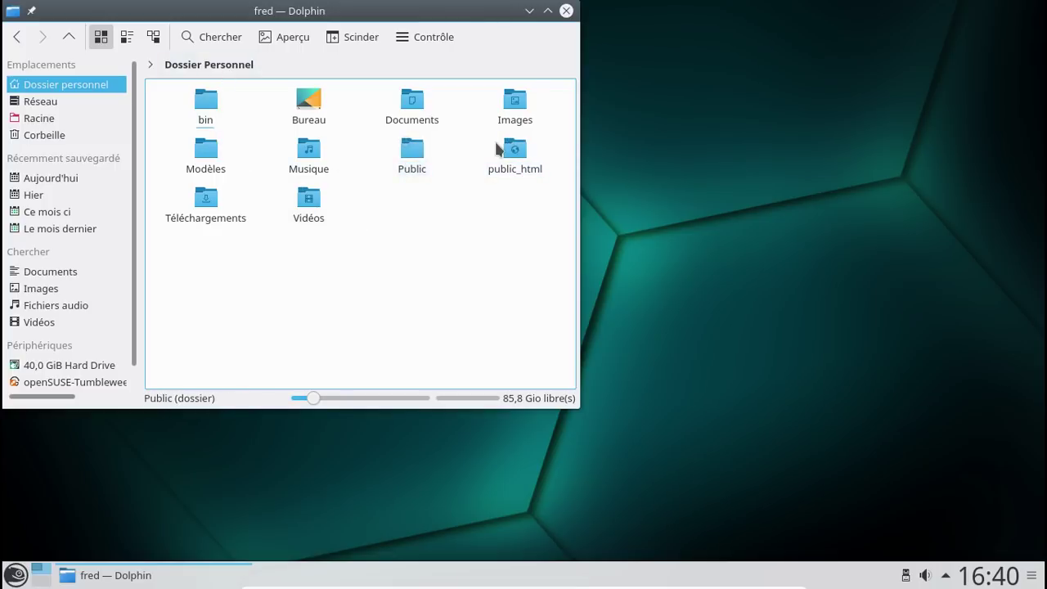
pyautogui.click(566, 11)
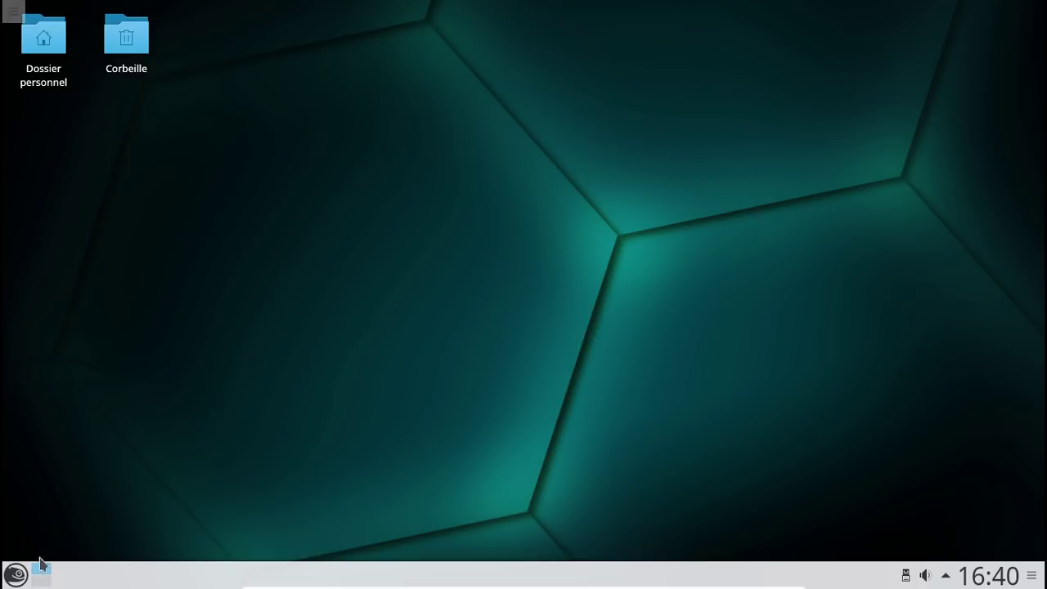
# Step: Launch LibreOffice Writer from the Bureautique applications, view its version information and close it
pyautogui.click(18, 576)
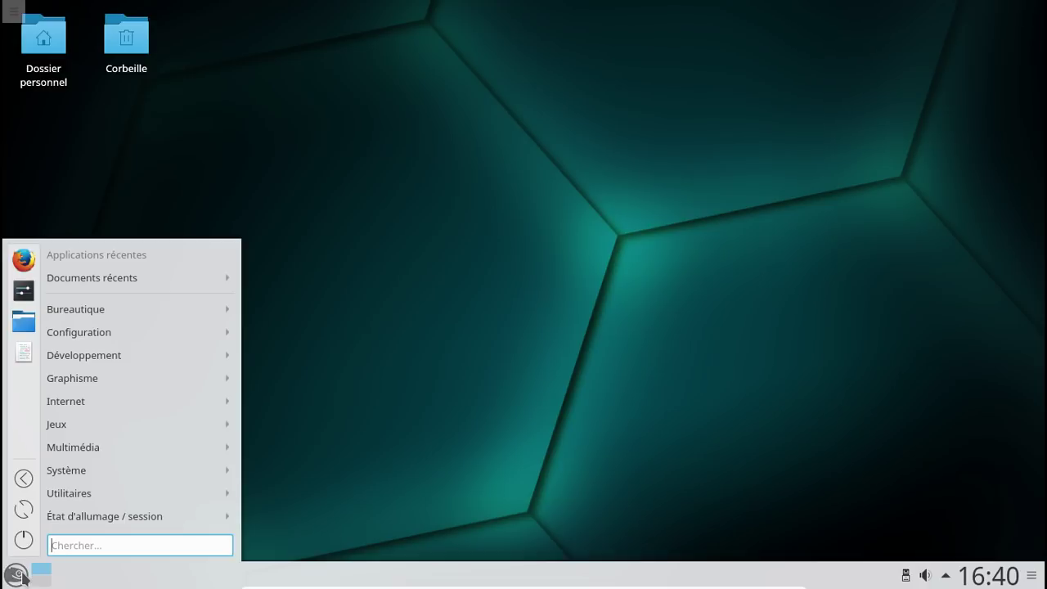
pyautogui.moveTo(92, 309)
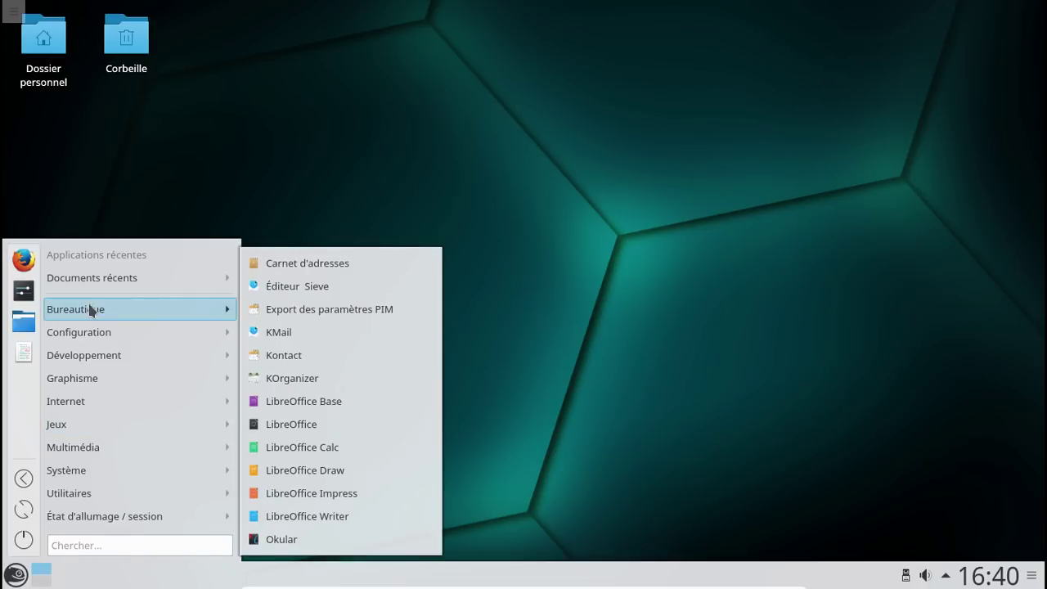
pyautogui.click(312, 521)
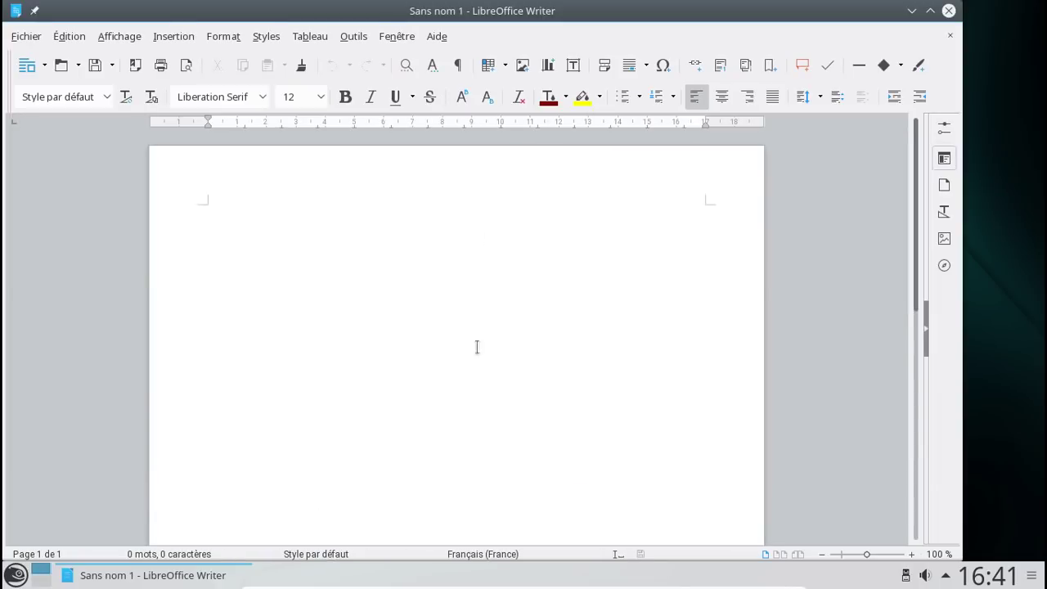
pyautogui.click(447, 43)
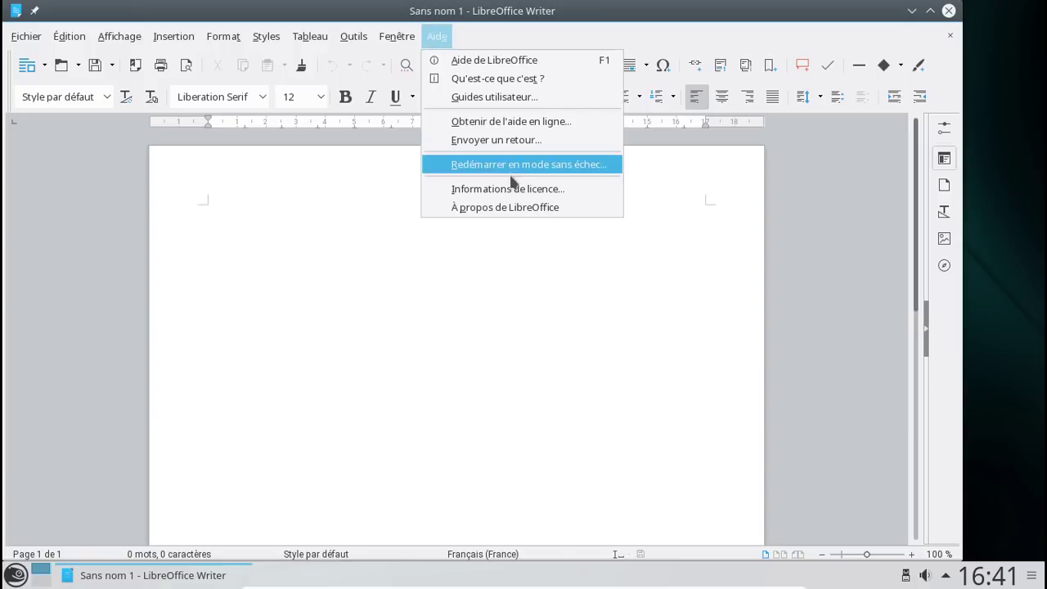
pyautogui.click(509, 214)
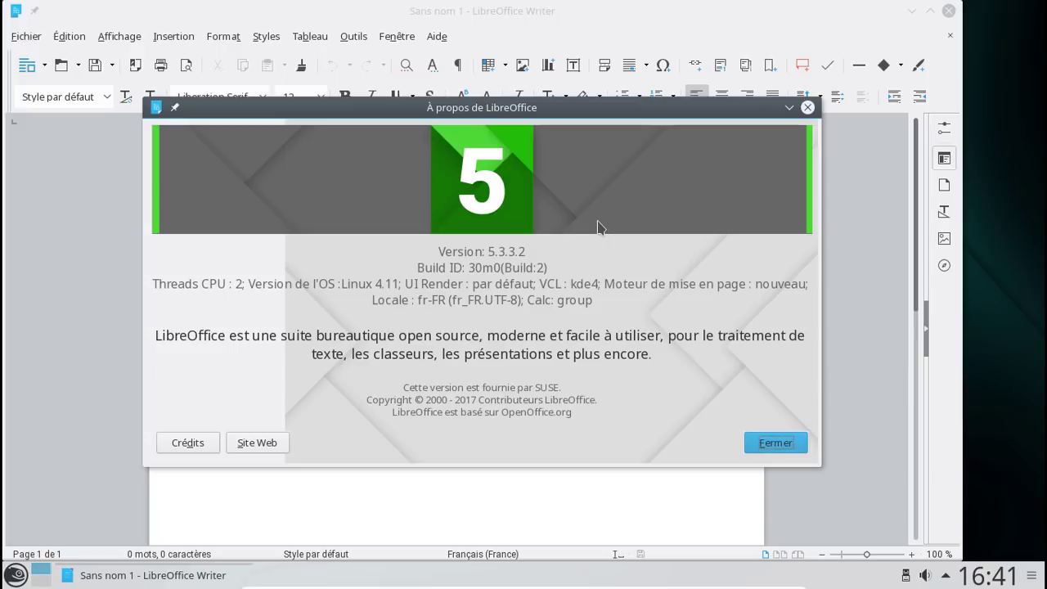
pyautogui.click(810, 108)
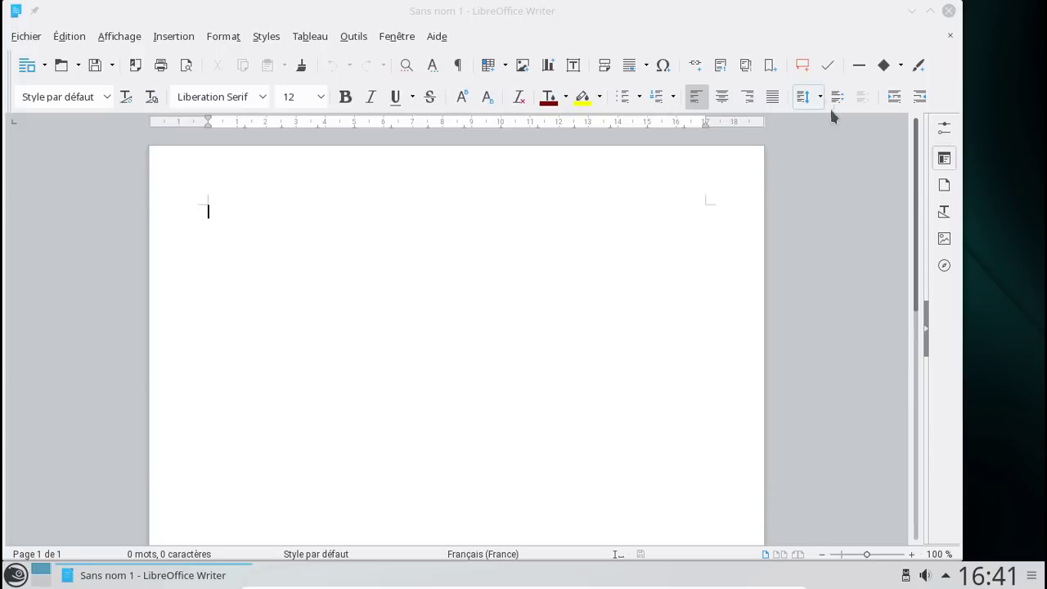
pyautogui.click(949, 10)
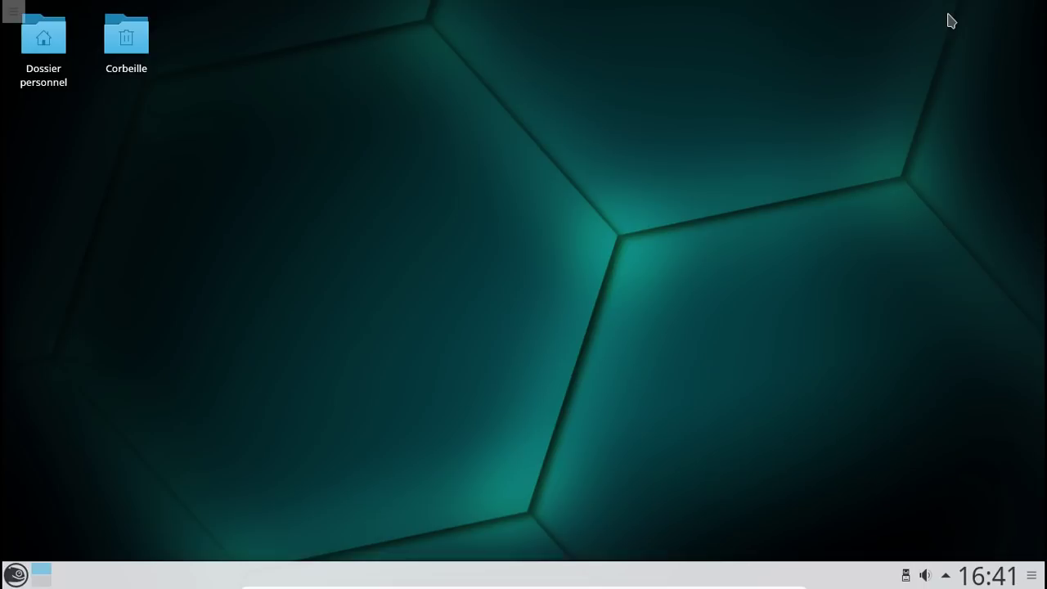
# Step: Raise the playback volume of the analogue output to 100% and close the volume controls
pyautogui.click(926, 575)
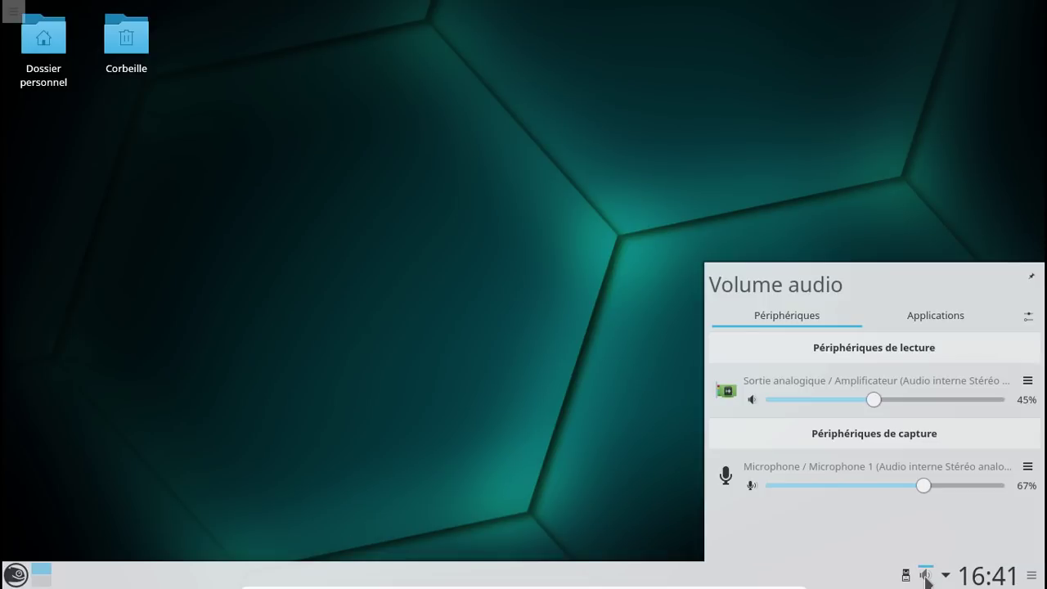
pyautogui.click(1006, 400)
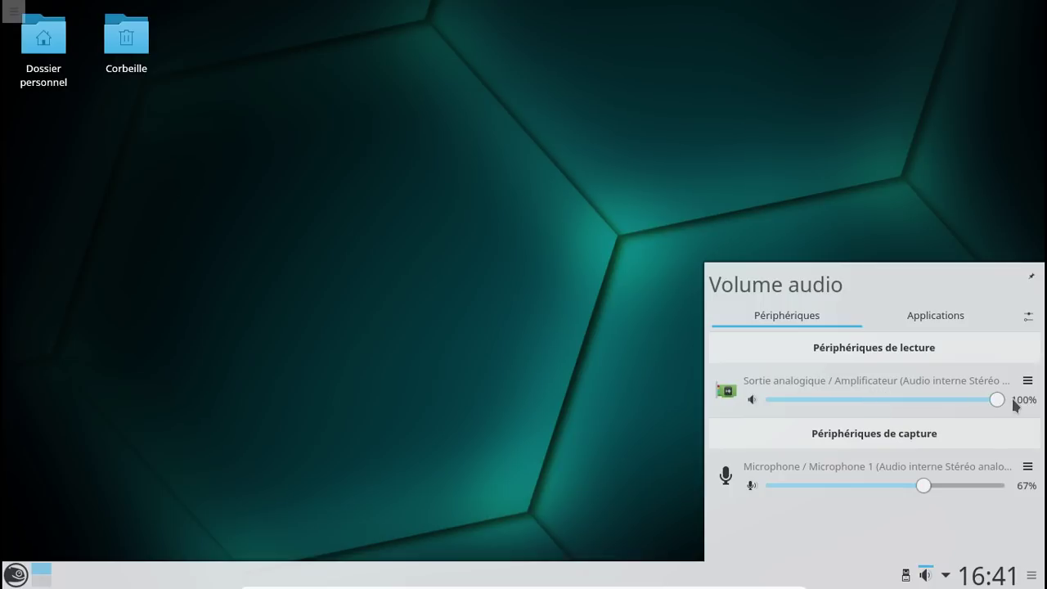
pyautogui.click(603, 358)
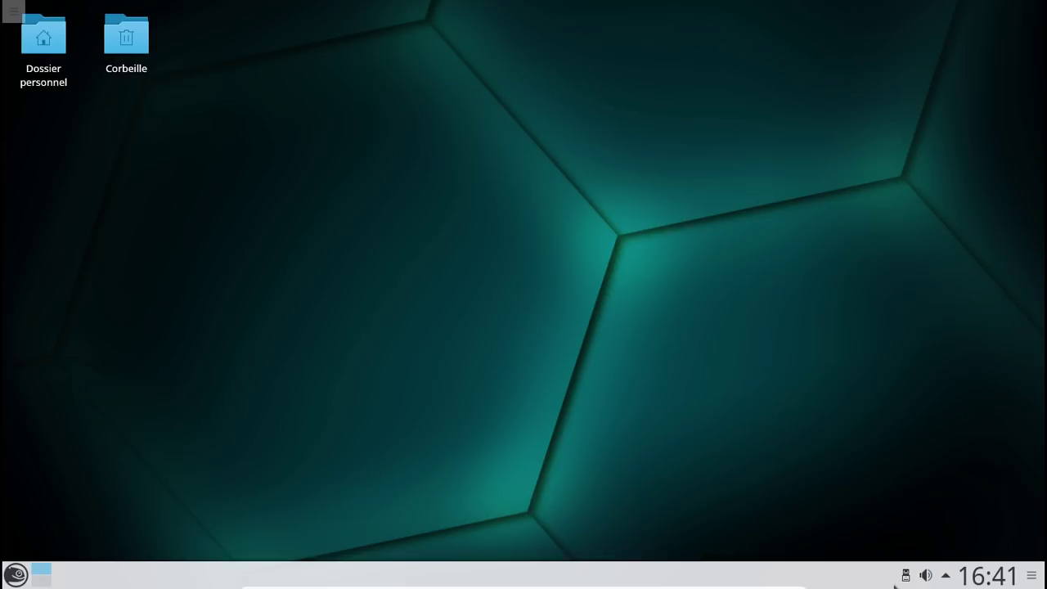
# Step: Search the applications for "yast" and launch Installer et supprimer des logiciels
pyautogui.click(18, 575)
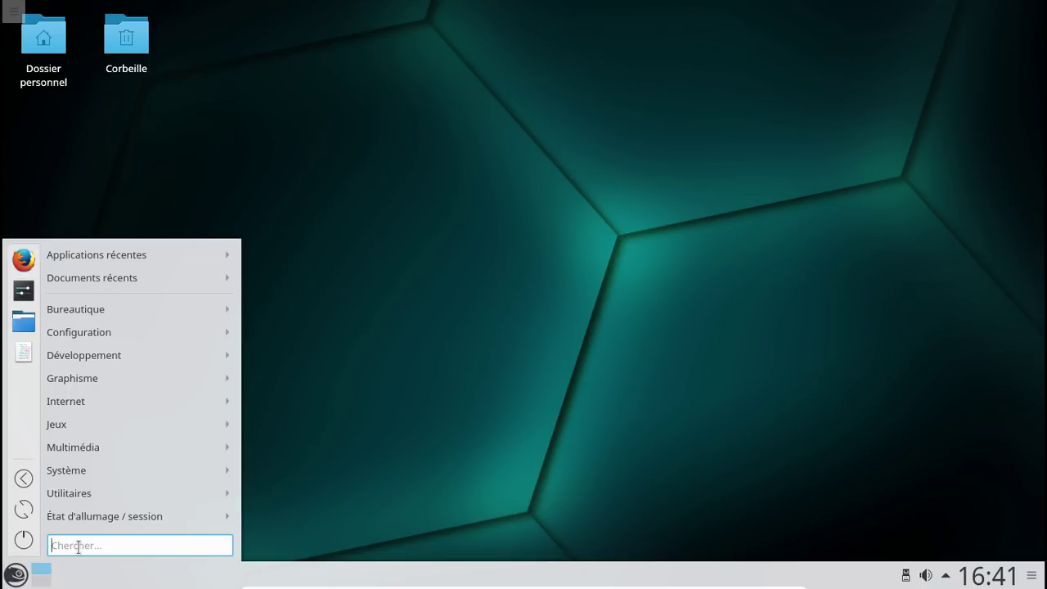
pyautogui.write('yast')
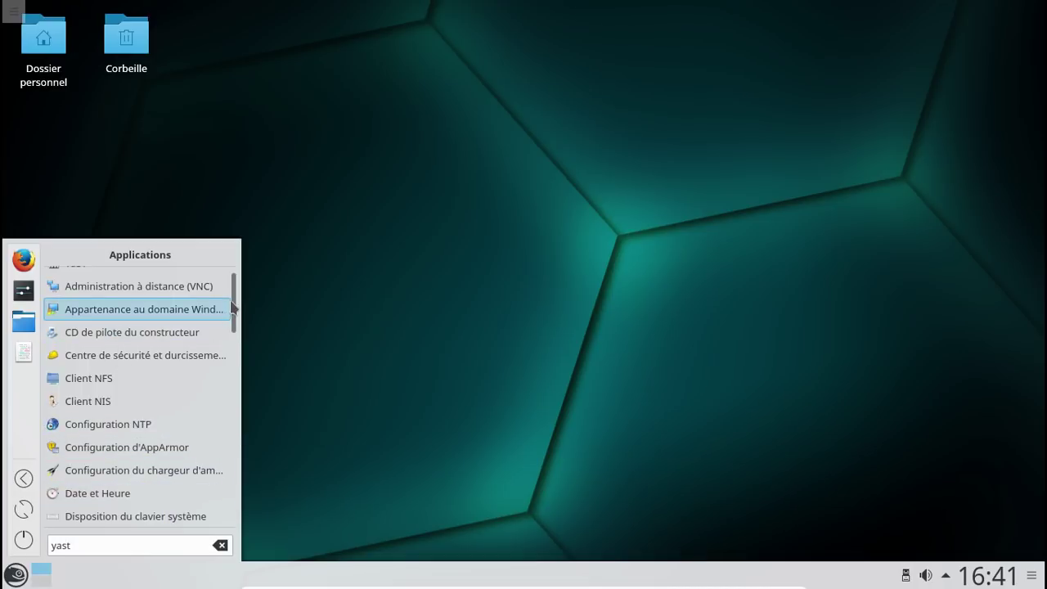
pyautogui.moveTo(234, 306); pyautogui.dragTo(237, 401)
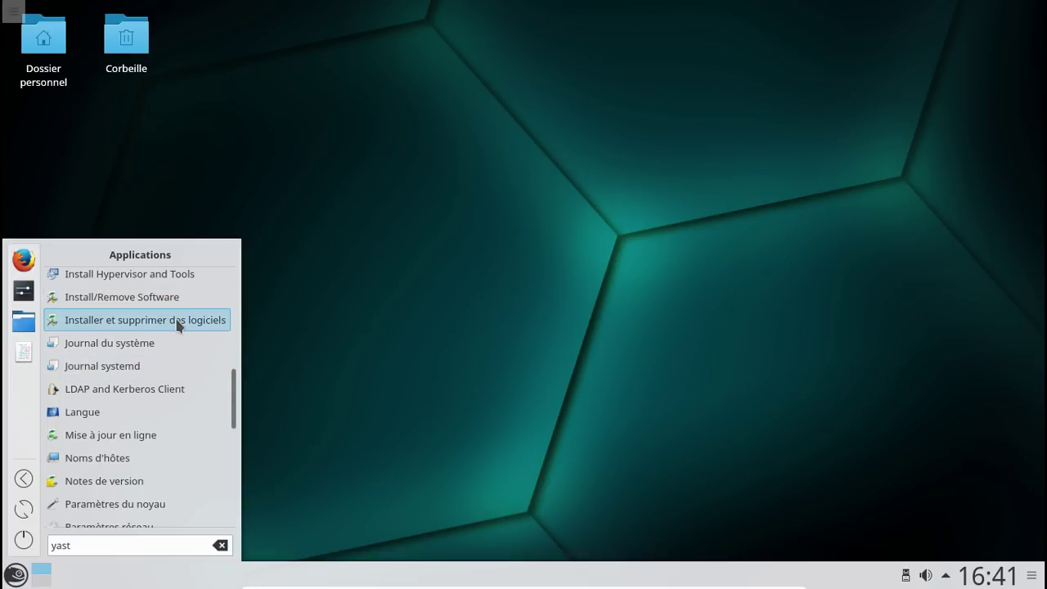
pyautogui.click(177, 320)
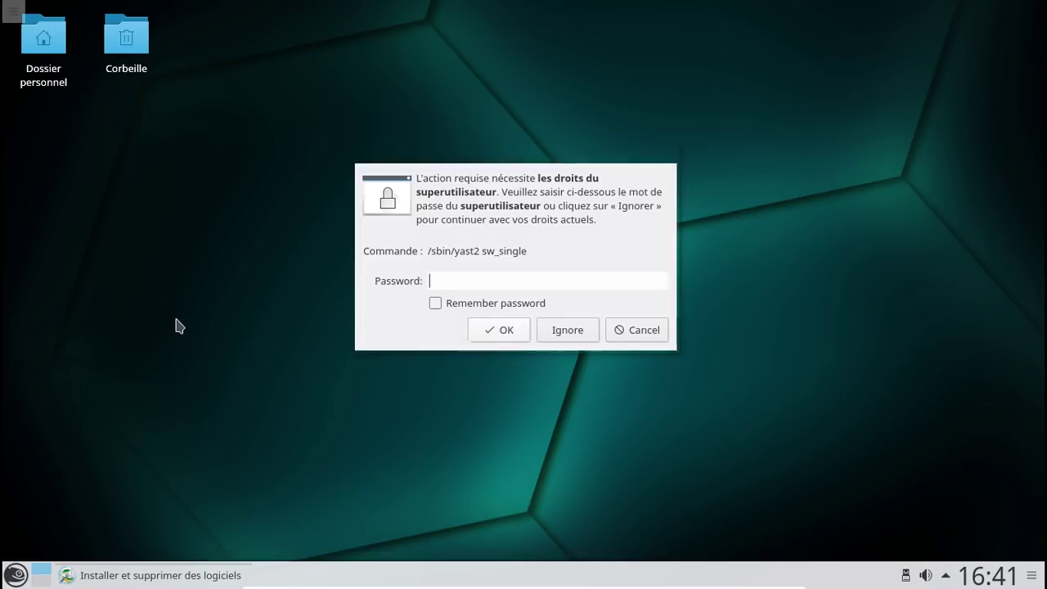
# Step: Enter the superuser password to authorise the software manager, re-entering it if it is refused
pyautogui.write('•••••')
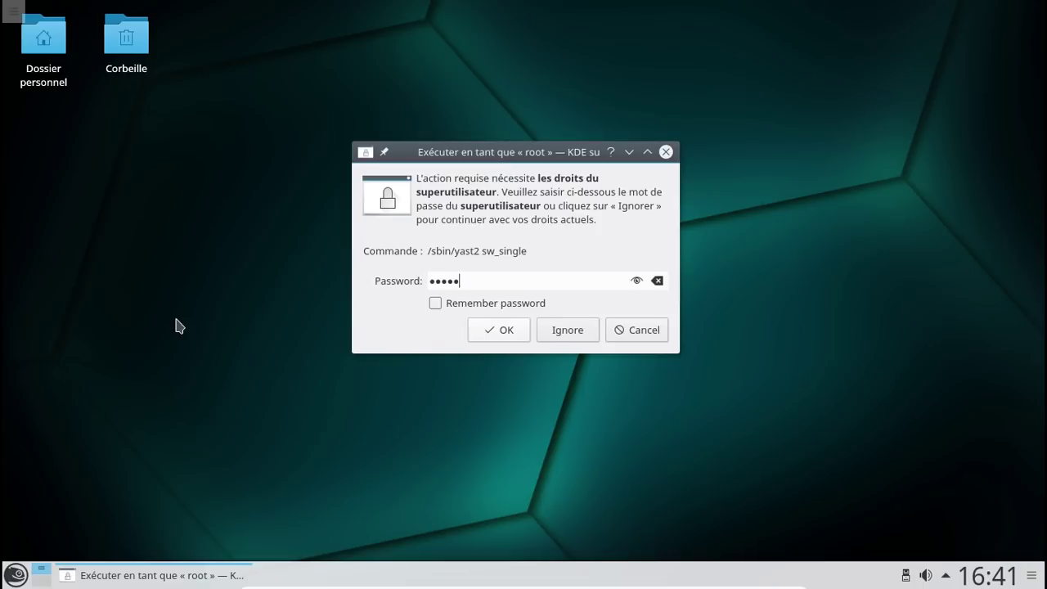
pyautogui.write('•••')
pyautogui.click(500, 330)
pyautogui.moveTo(431, 279); pyautogui.dragTo(505, 332)
pyautogui.click(500, 344)
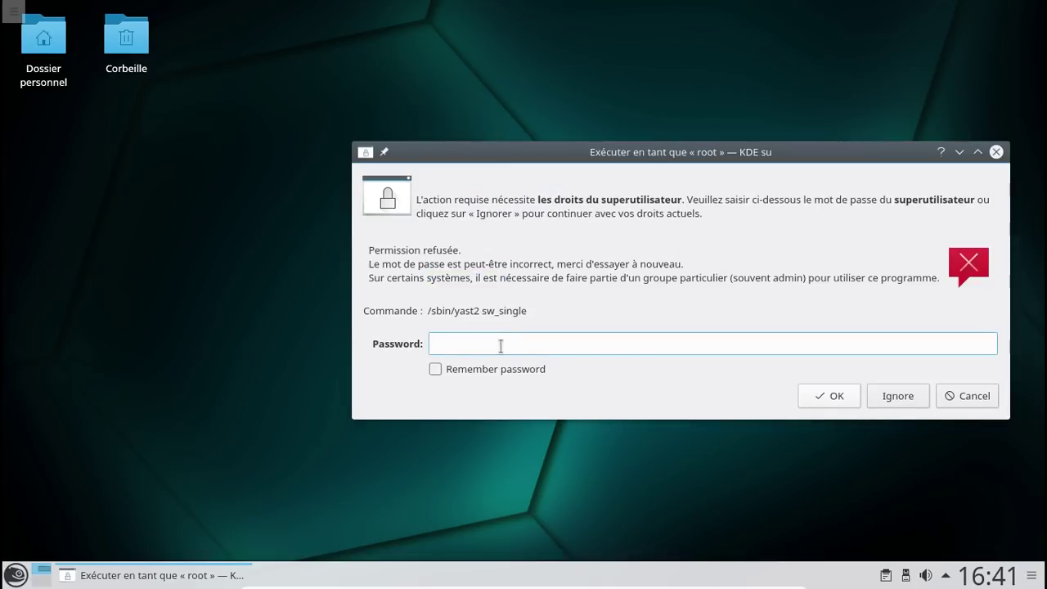
pyautogui.write('••••••••••••')
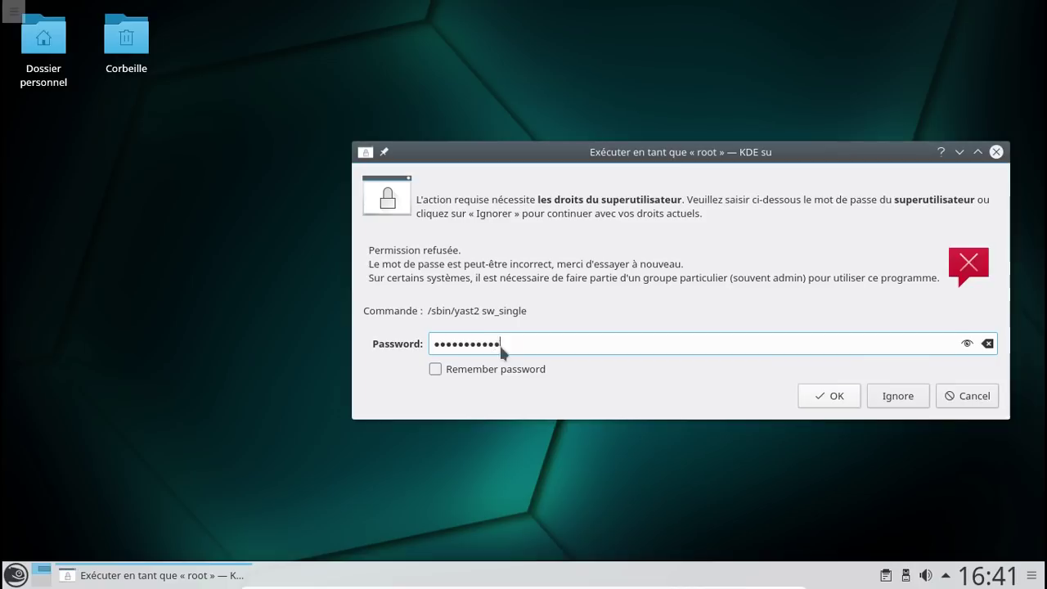
pyautogui.press('Return')
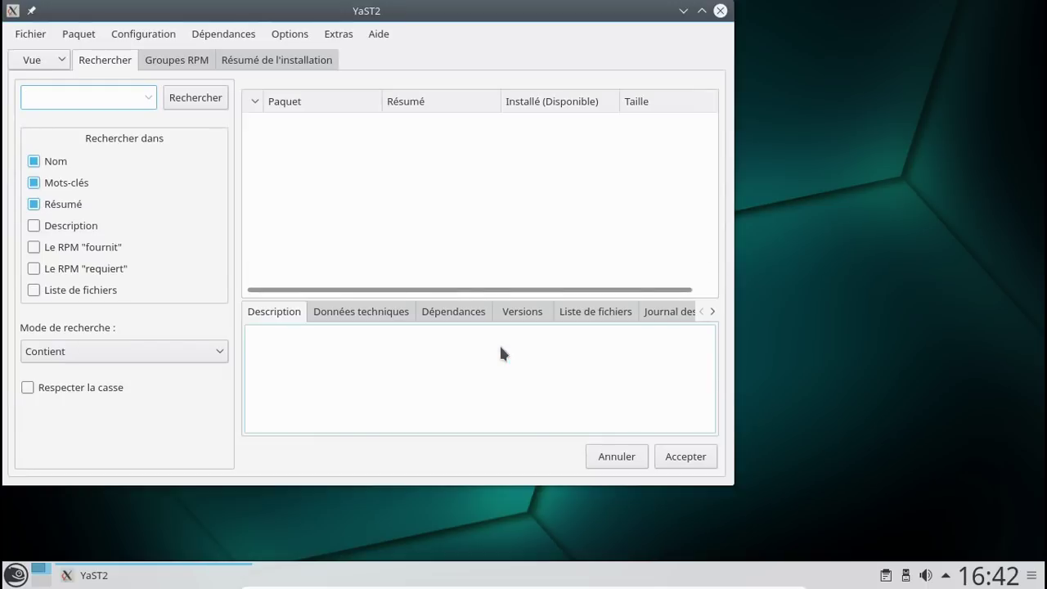
# Step: Open the online update configuration from the software manager and install the required yast2-online-update-configuration package
pyautogui.click(51, 65)
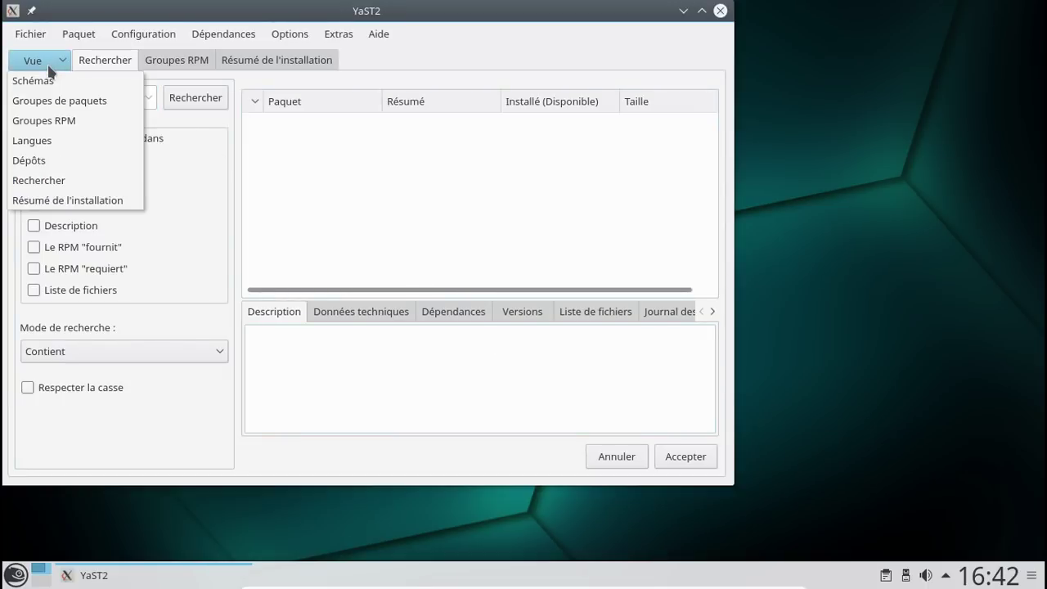
pyautogui.click(48, 64)
pyautogui.click(39, 41)
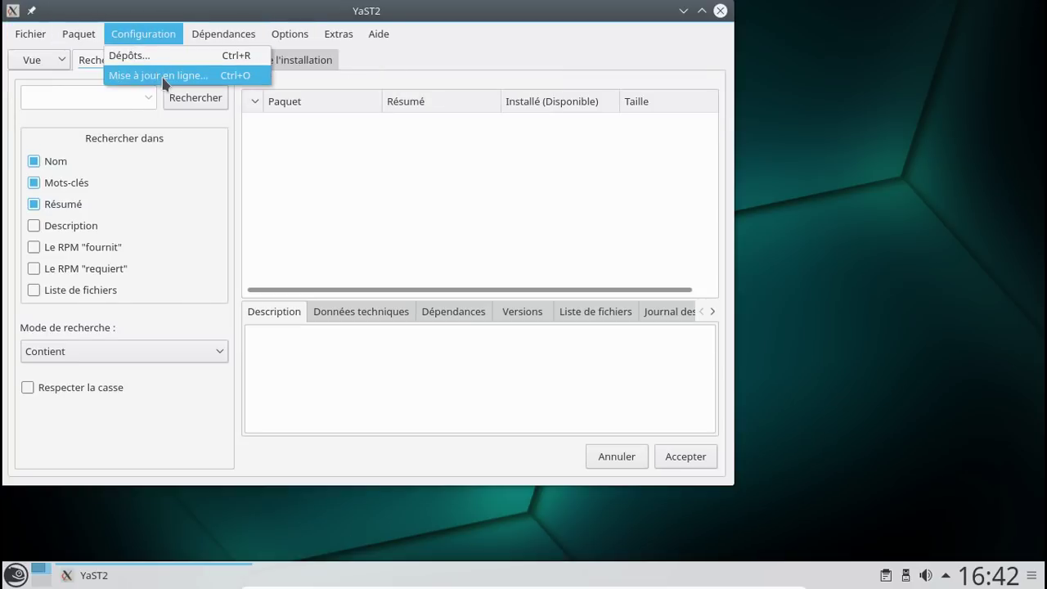
pyautogui.click(164, 76)
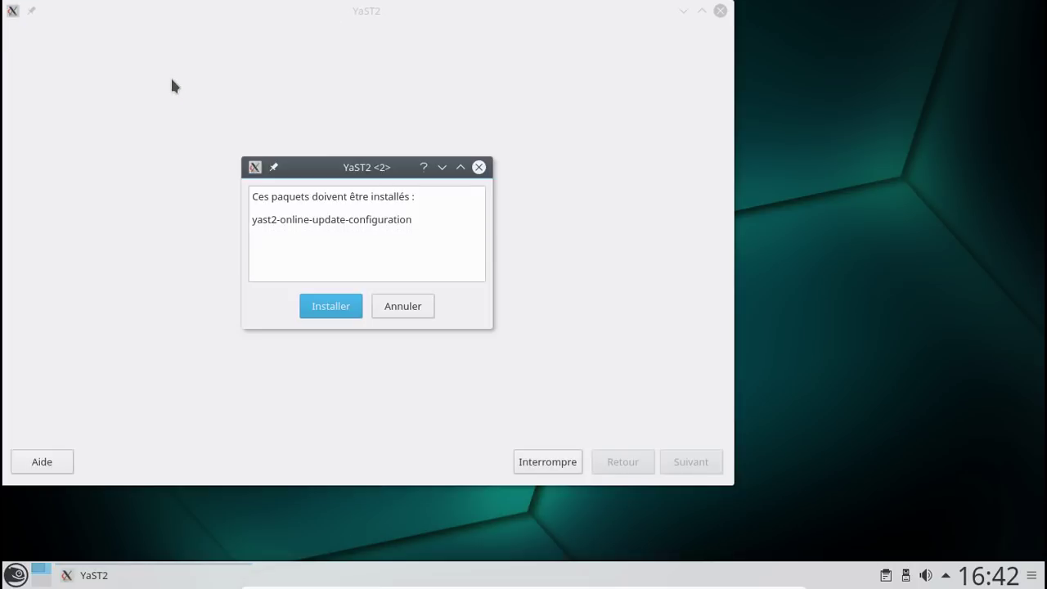
pyautogui.click(341, 305)
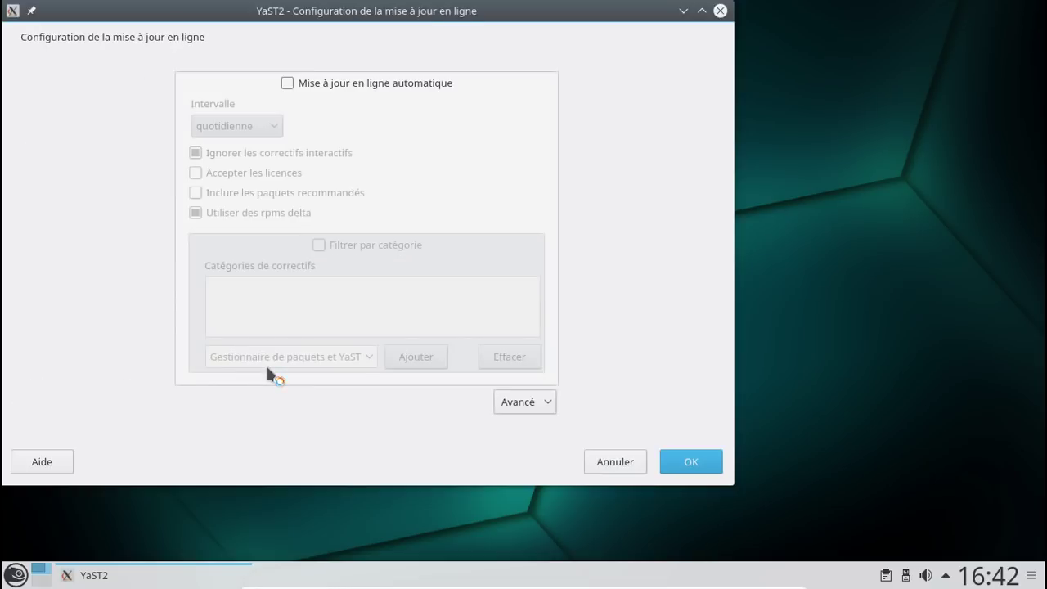
# Step: Enable automatic online updates at the hebdomadaire interval, accept licences, include recommended packages and save the configuration
pyautogui.click(288, 83)
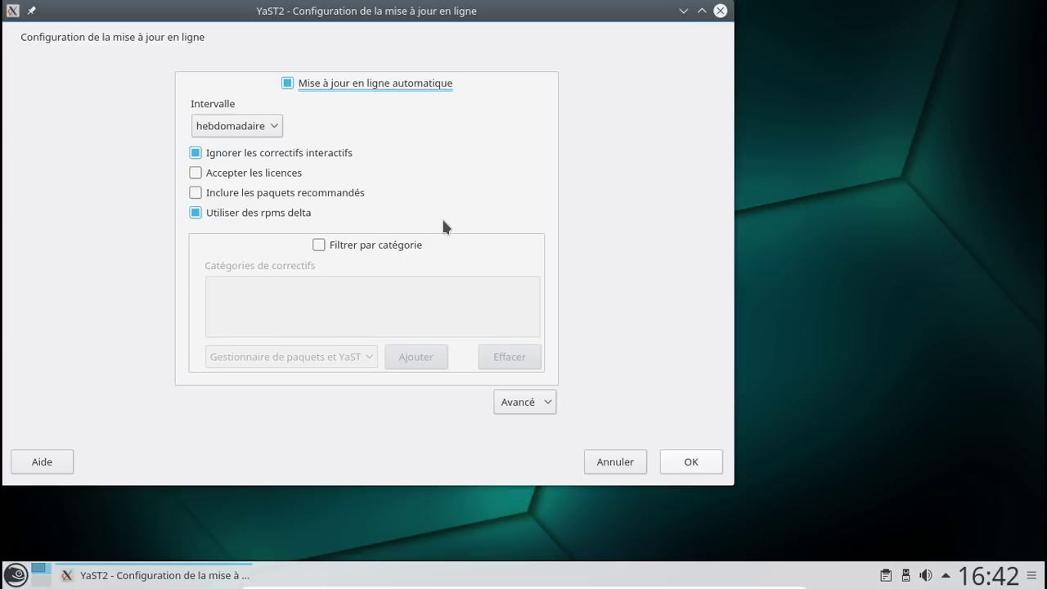
pyautogui.click(269, 172)
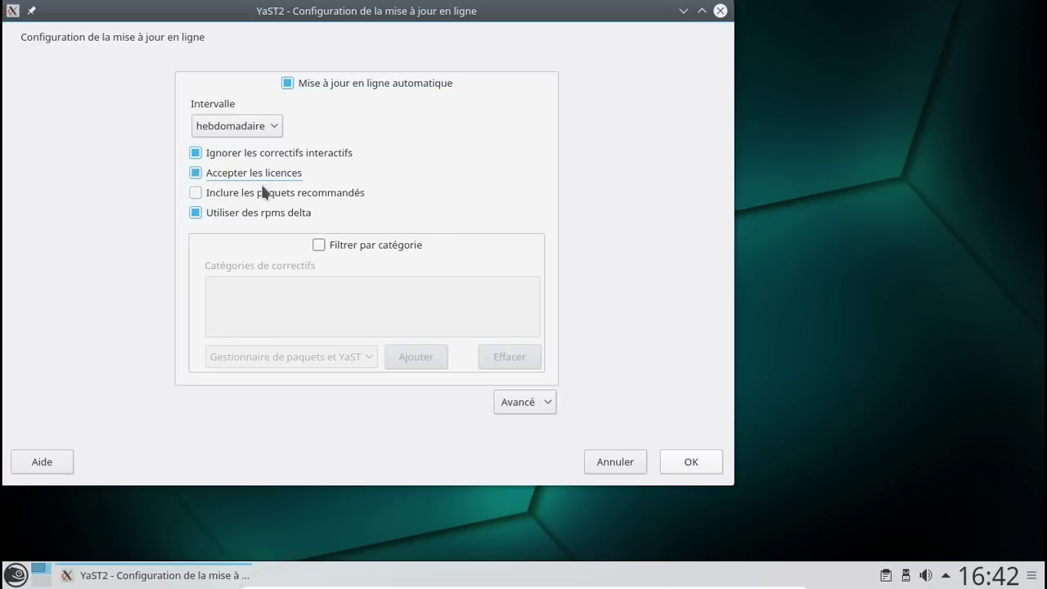
pyautogui.click(265, 192)
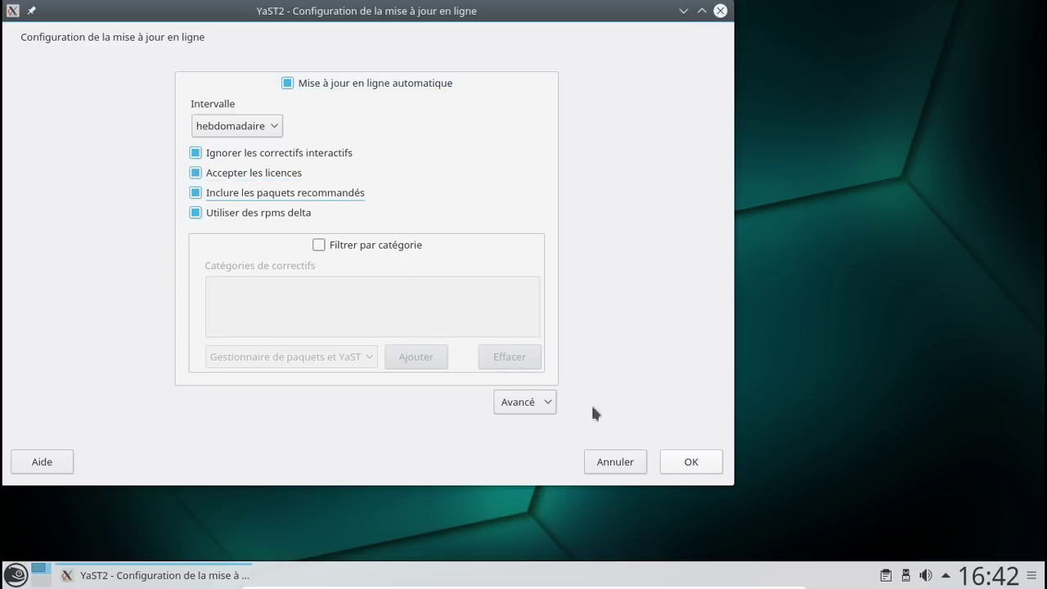
pyautogui.click(692, 462)
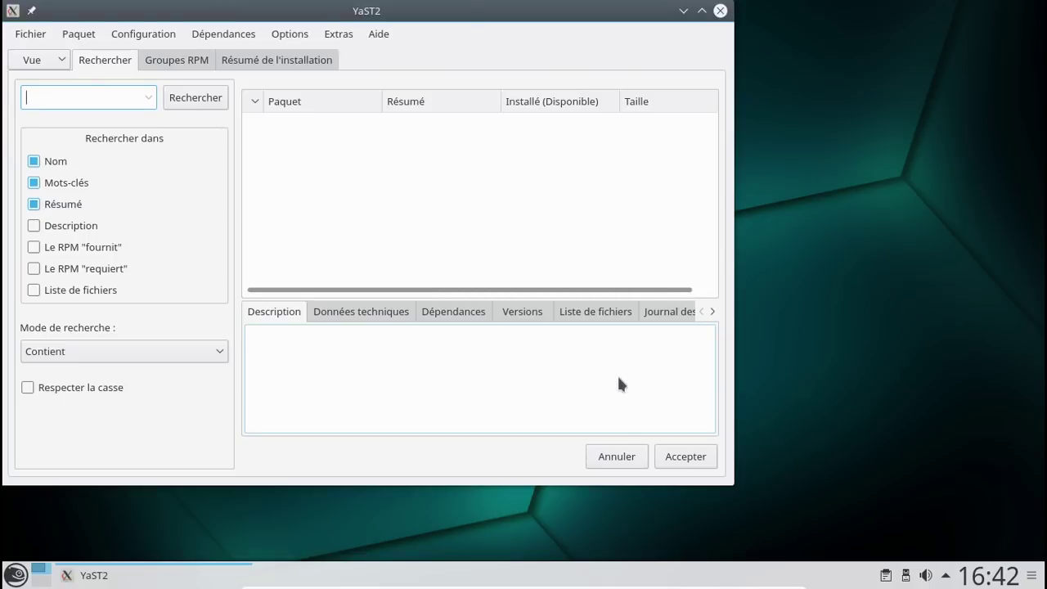
# Step: Run an immediate check of all package dependencies in the software manager
pyautogui.click(41, 47)
pyautogui.moveTo(73, 41)
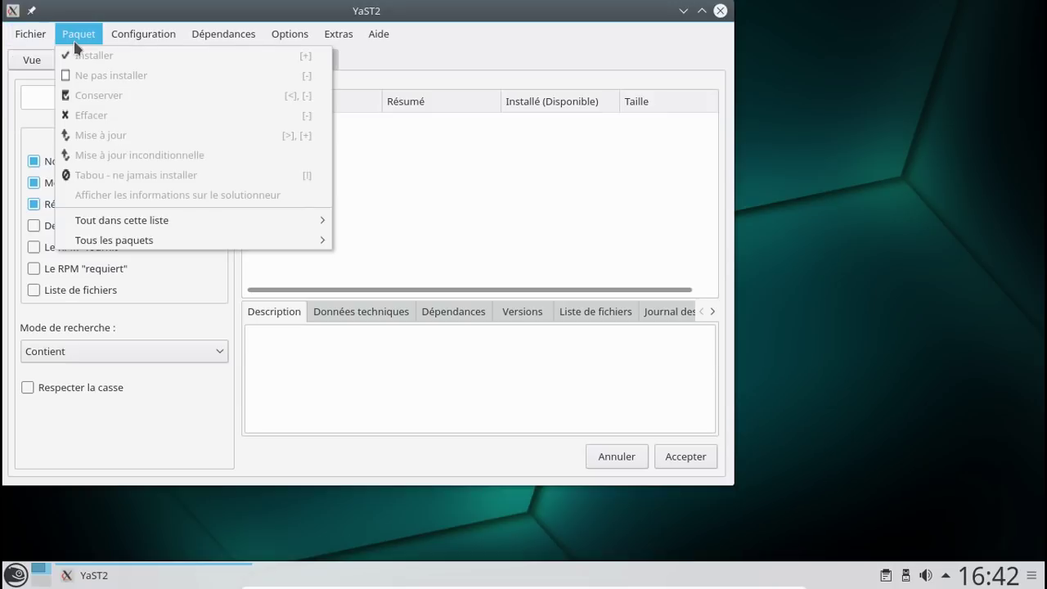
pyautogui.moveTo(149, 41)
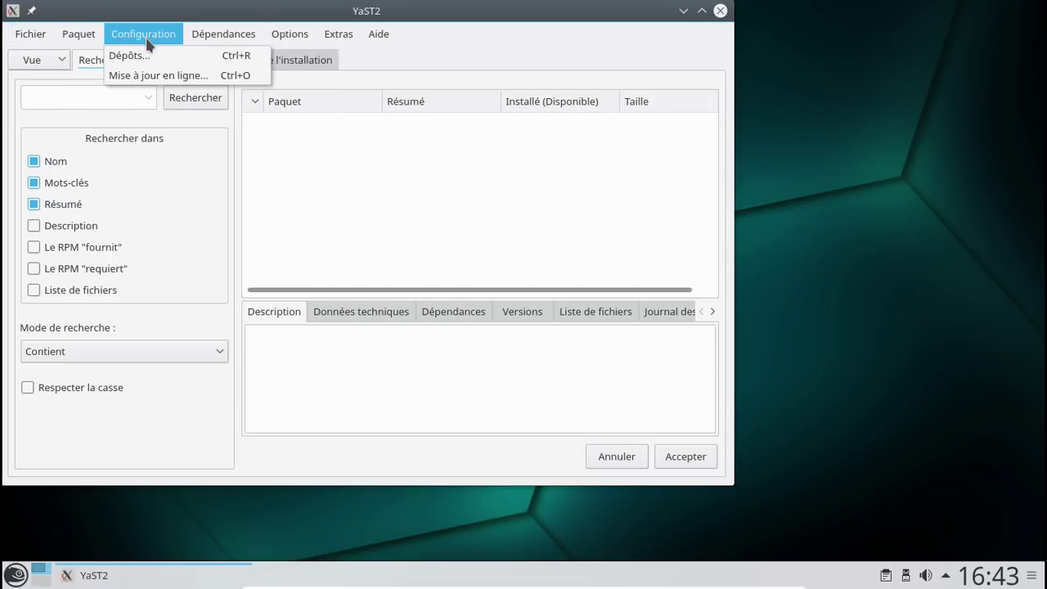
pyautogui.moveTo(251, 39)
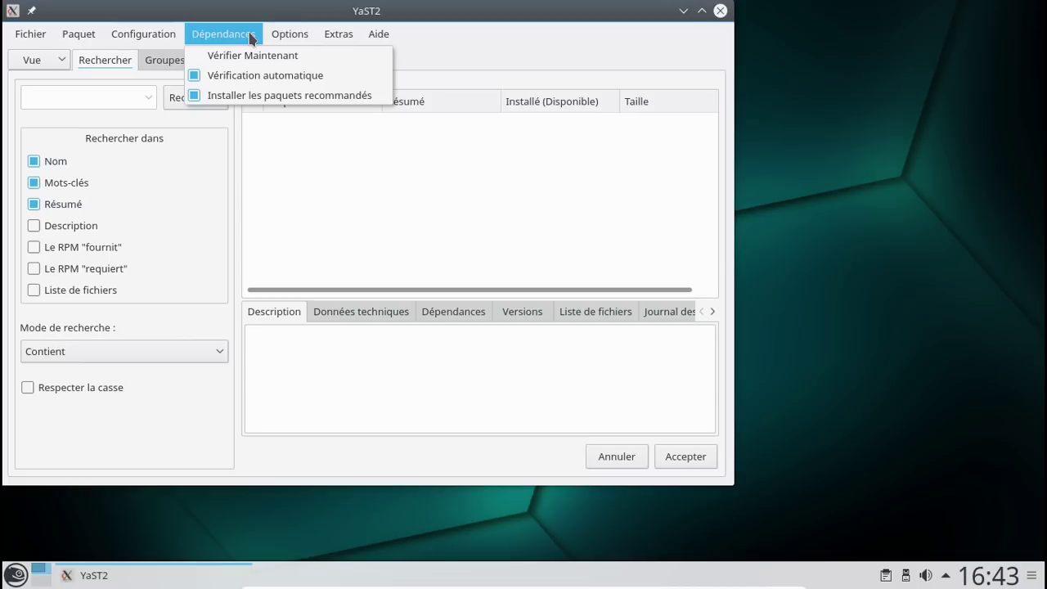
pyautogui.click(245, 59)
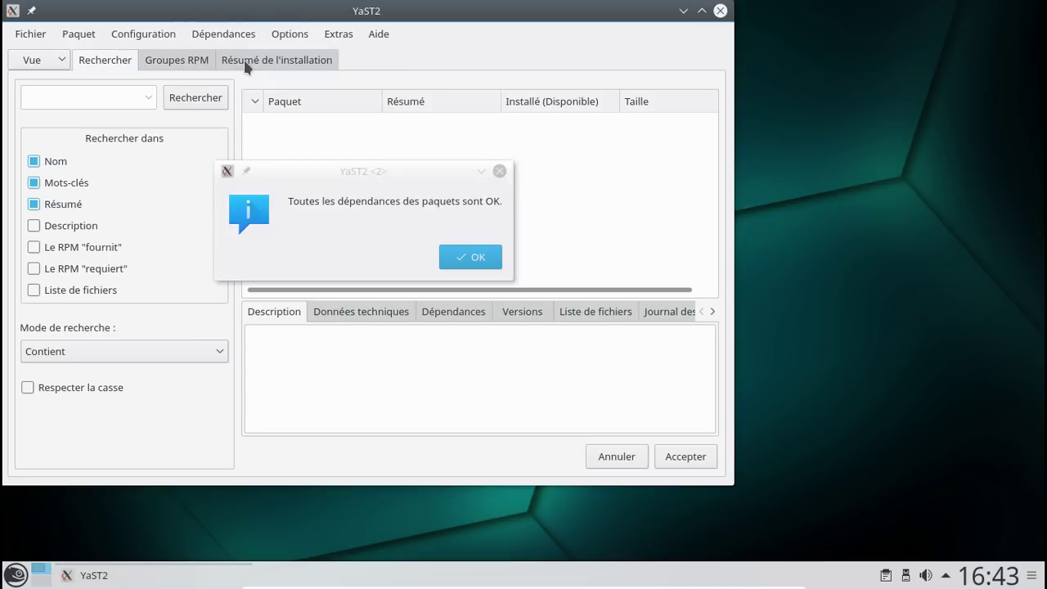
# Step: Dismiss the dependency check message and quit the software manager, saving the changes
pyautogui.click(486, 264)
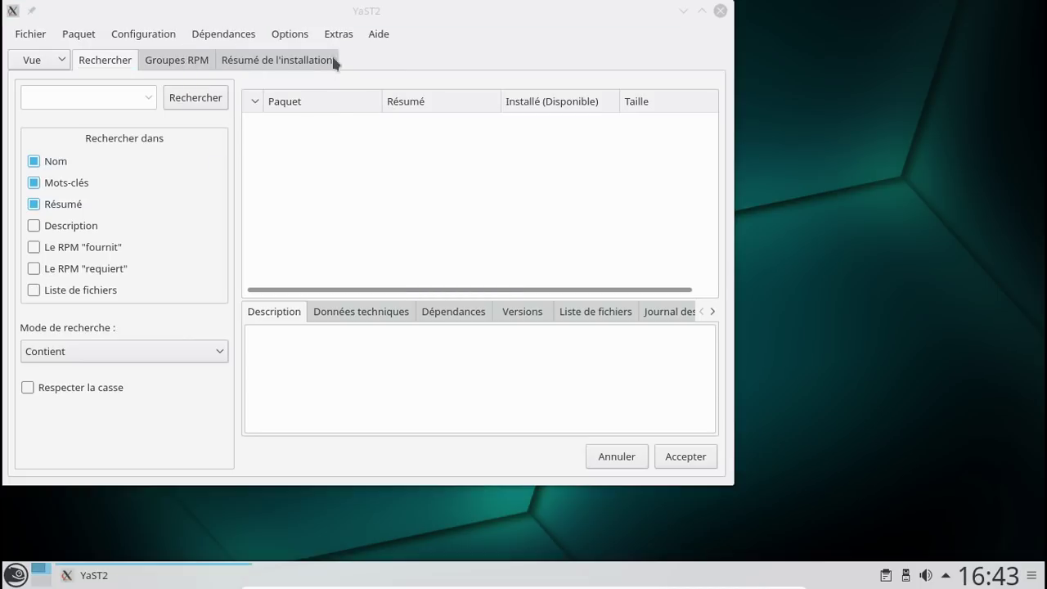
pyautogui.click(292, 34)
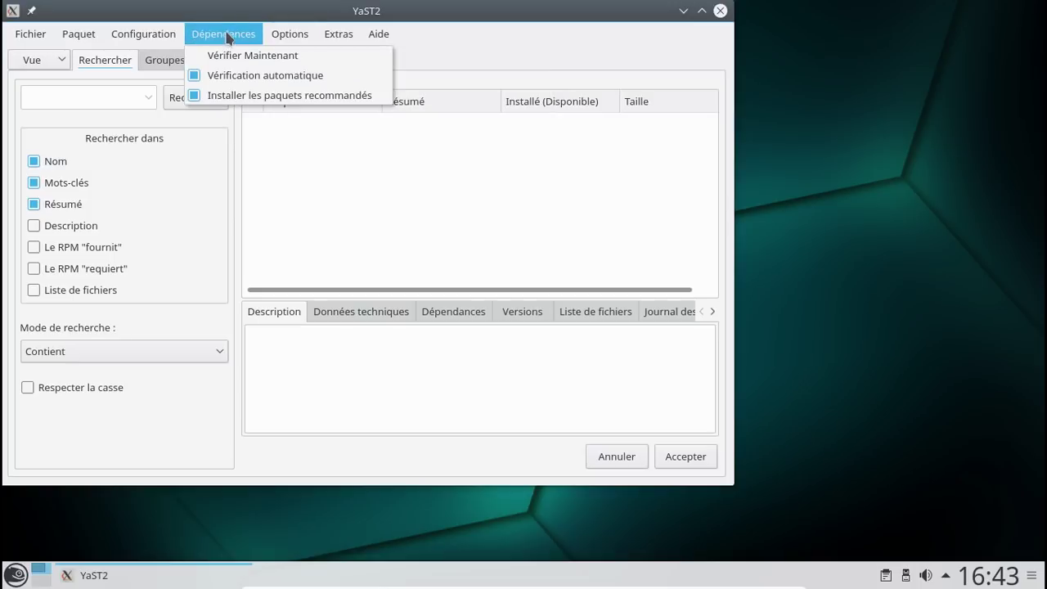
pyautogui.moveTo(340, 37)
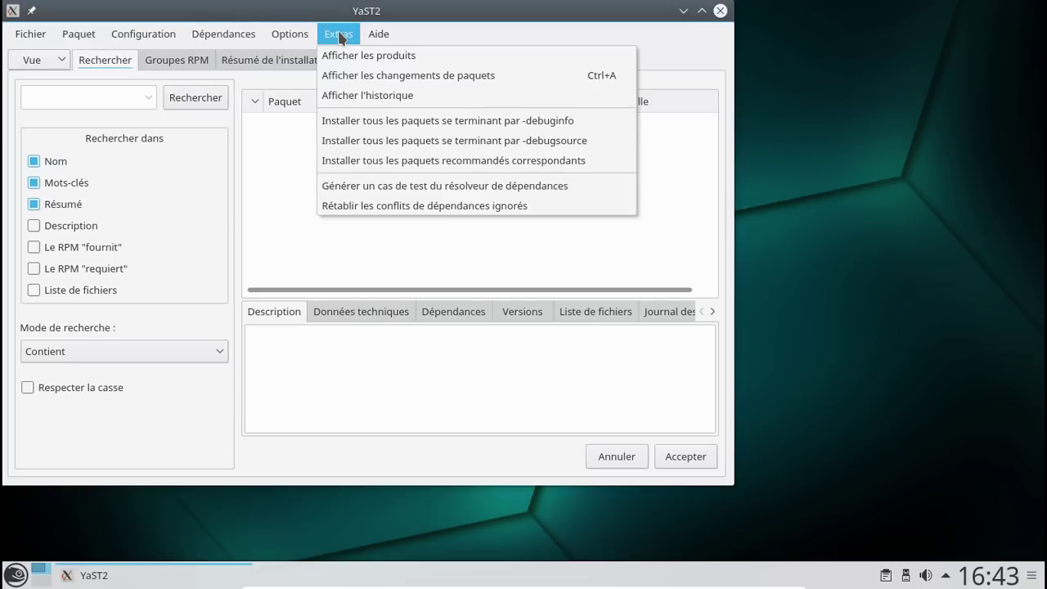
pyautogui.moveTo(32, 36)
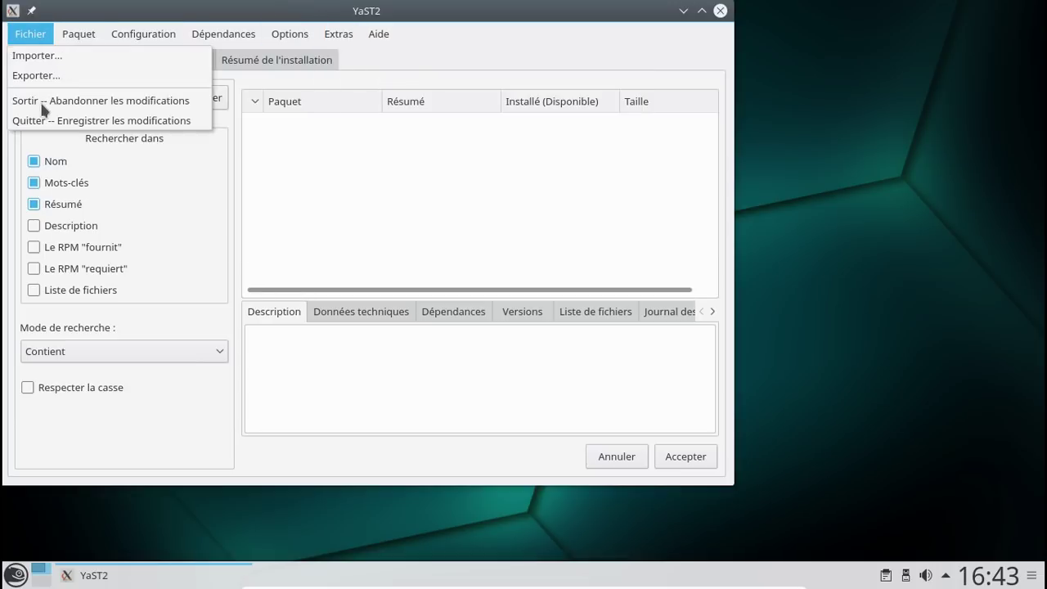
pyautogui.click(45, 120)
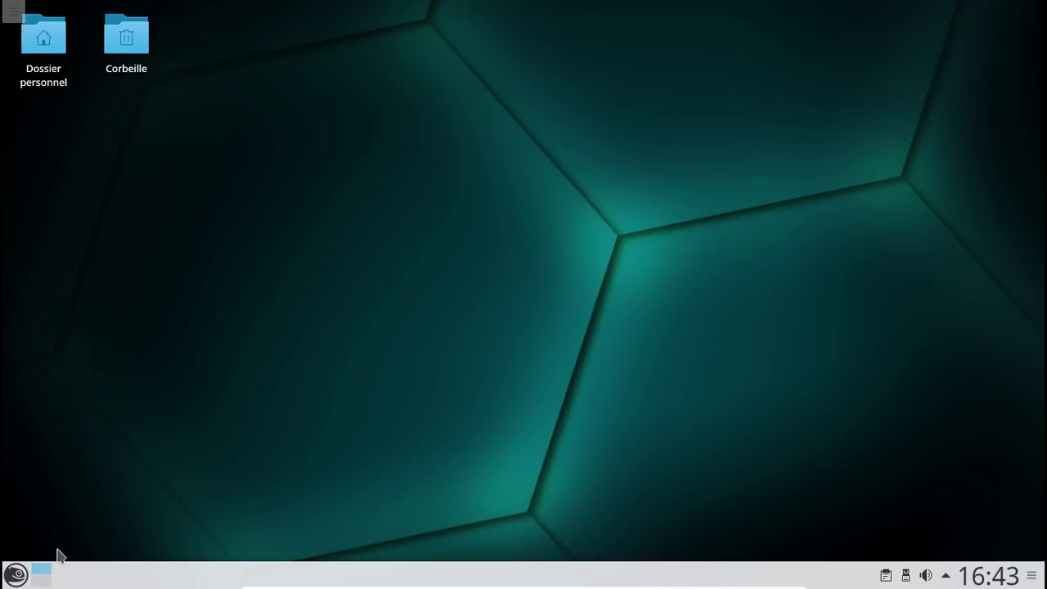
# Step: Search for yast in the application launcher, start YaST and enter the superuser password, re-entering it if it is refused
pyautogui.click(17, 575)
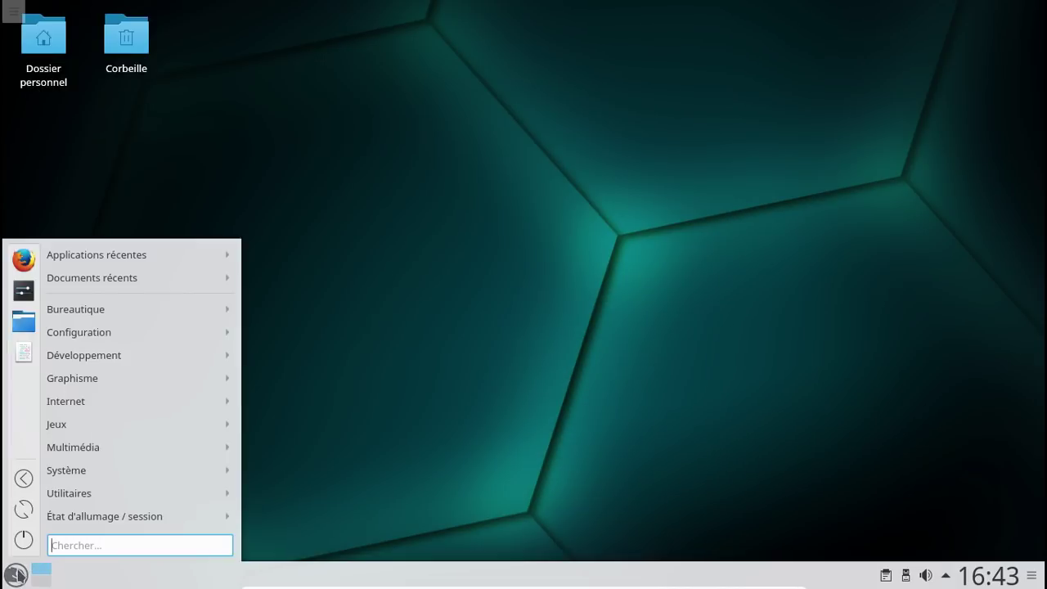
pyautogui.write('yast')
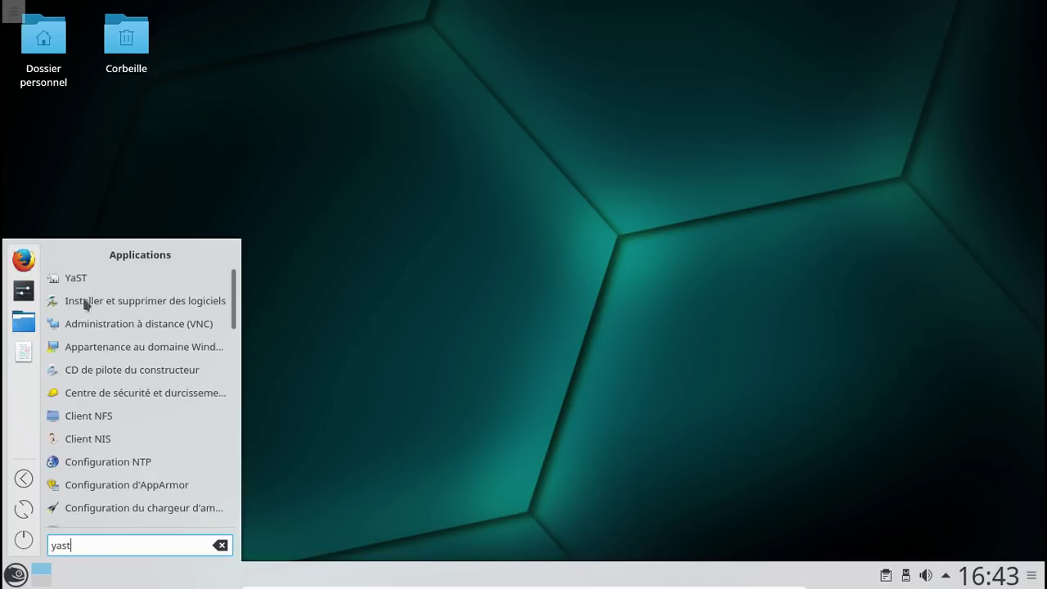
pyautogui.click(85, 278)
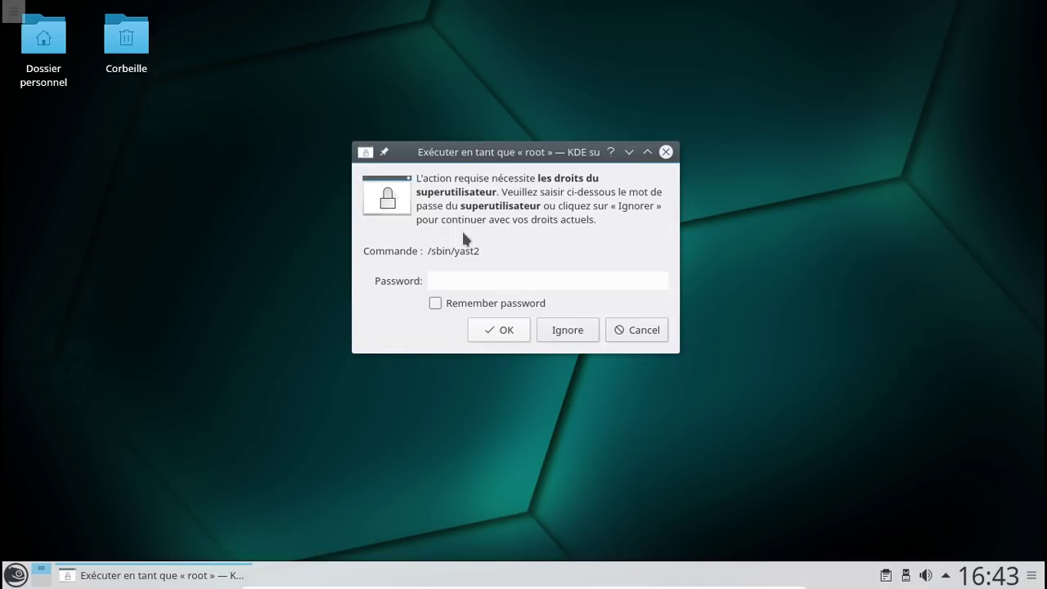
pyautogui.write('***********')
pyautogui.press('Return')
pyautogui.write('***********')
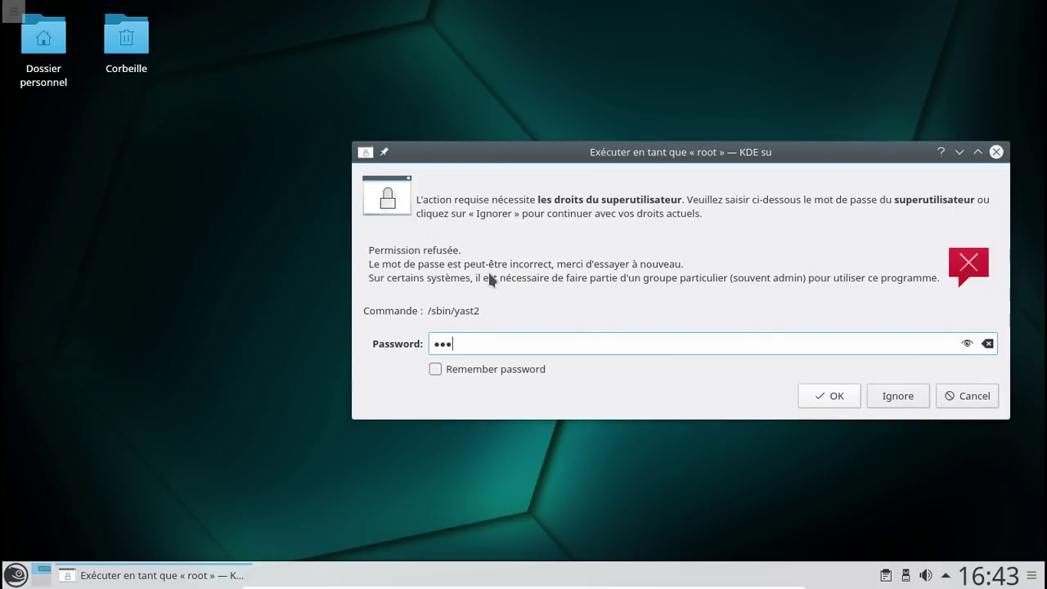
pyautogui.press('Return')
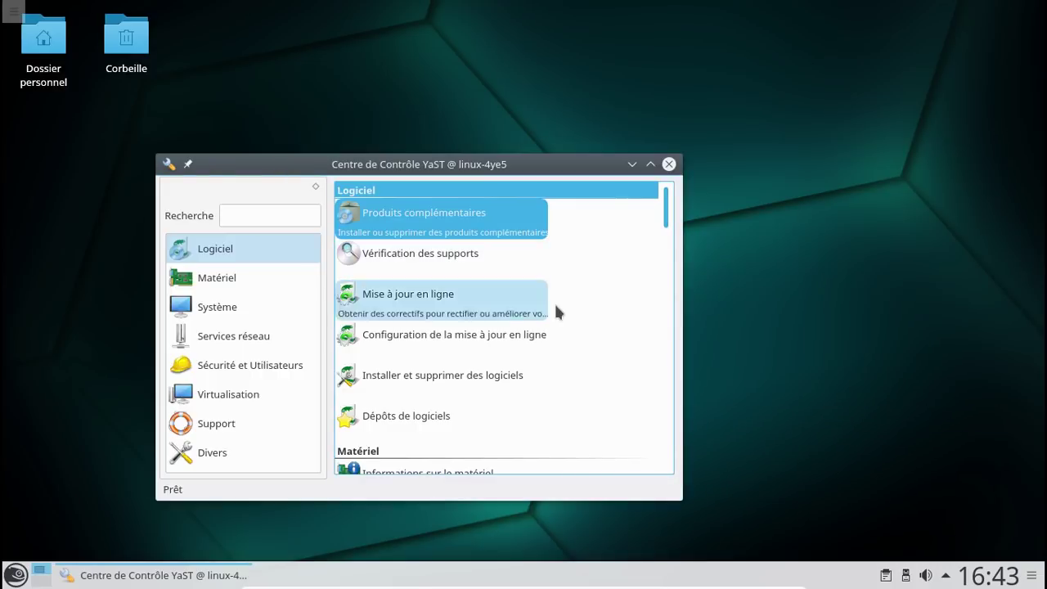
# Step: Look through the YaST control center modules, review the online update configuration with its advanced options, and confirm it
pyautogui.scroll(-3, 569, 302)
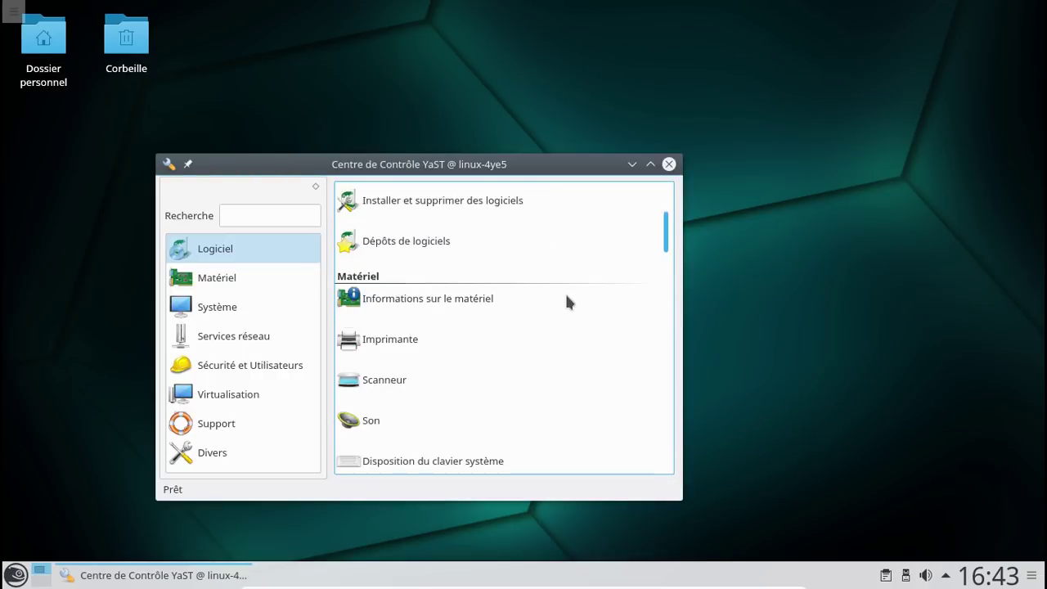
pyautogui.scroll(3, 569, 301)
pyautogui.scroll(-8, 567, 297)
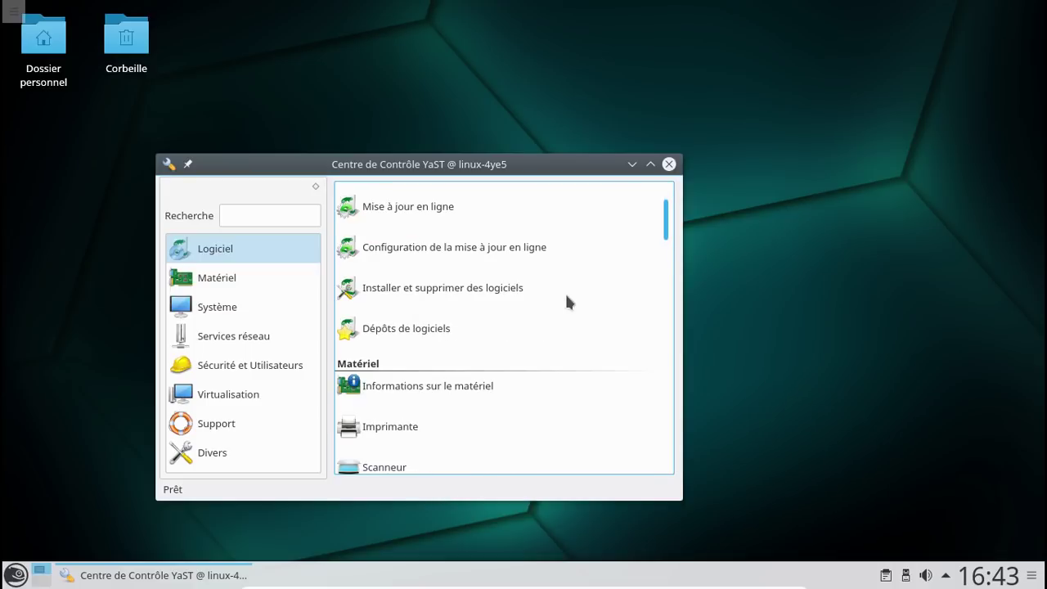
pyautogui.scroll(-5, 570, 302)
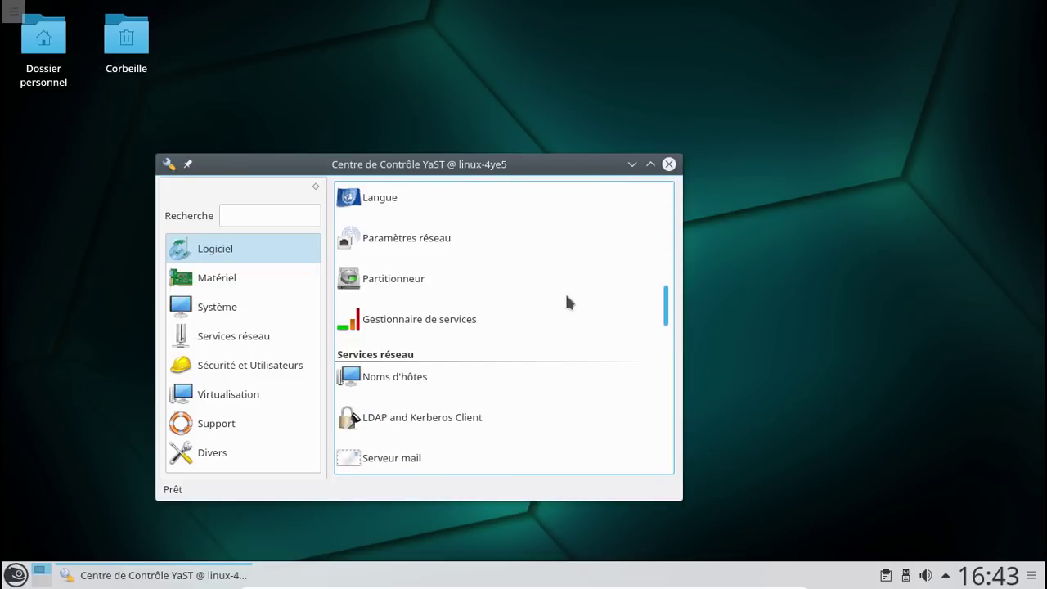
pyautogui.scroll(13, 569, 302)
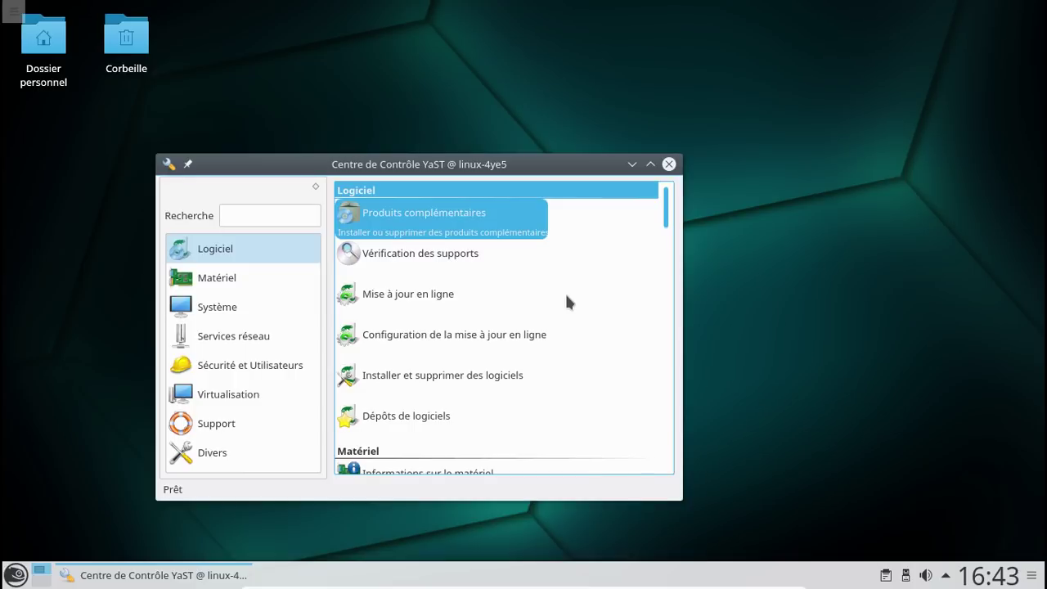
pyautogui.click(491, 337)
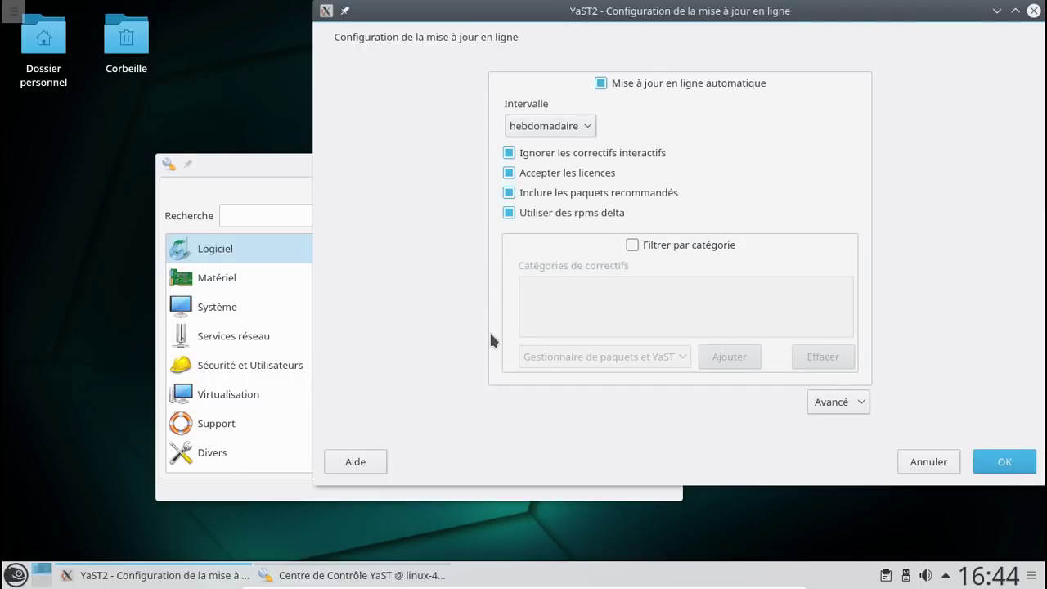
pyautogui.click(835, 404)
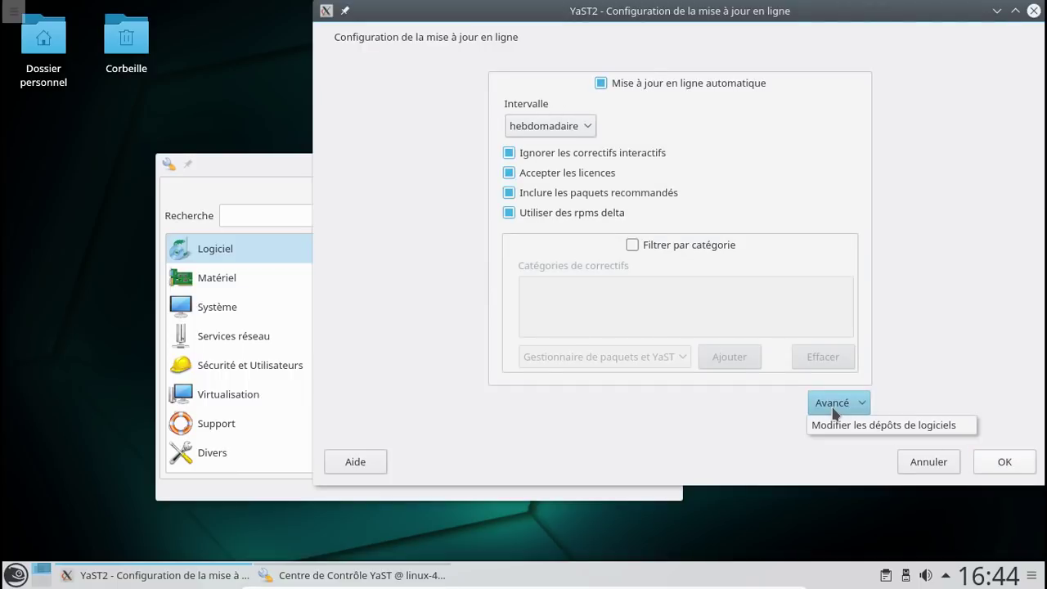
pyautogui.click(835, 405)
pyautogui.click(1011, 463)
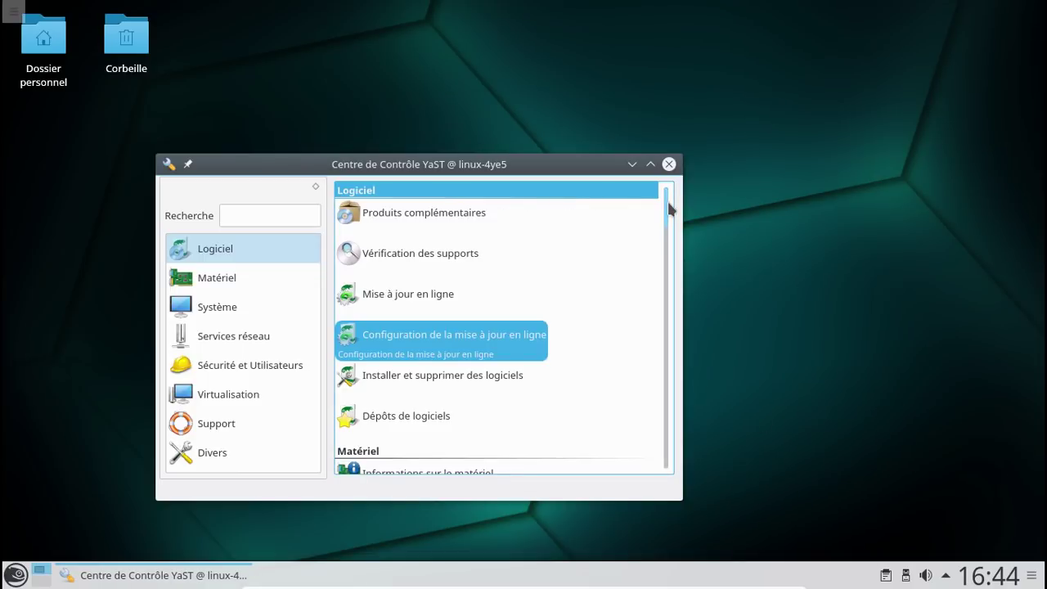
# Step: Open the software installation and removal module and examine its package actions, RPM groups, installation summary and search views
pyautogui.moveTo(668, 205)
pyautogui.mouseDown()
pyautogui.moveTo(676, 460)
pyautogui.moveTo(672, 193)
pyautogui.mouseUp()
pyautogui.click(453, 376)
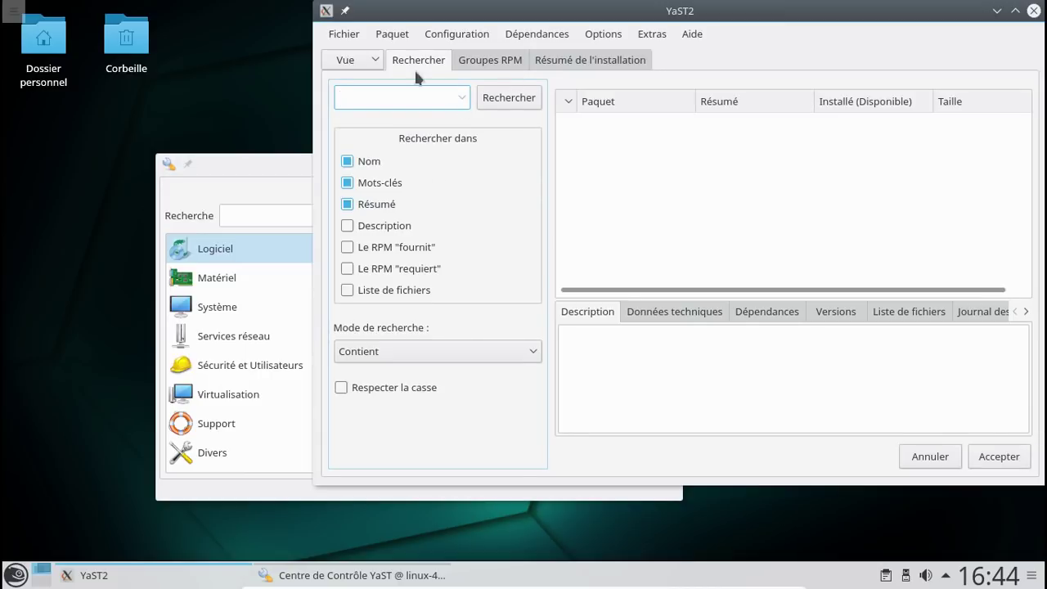
pyautogui.click(363, 63)
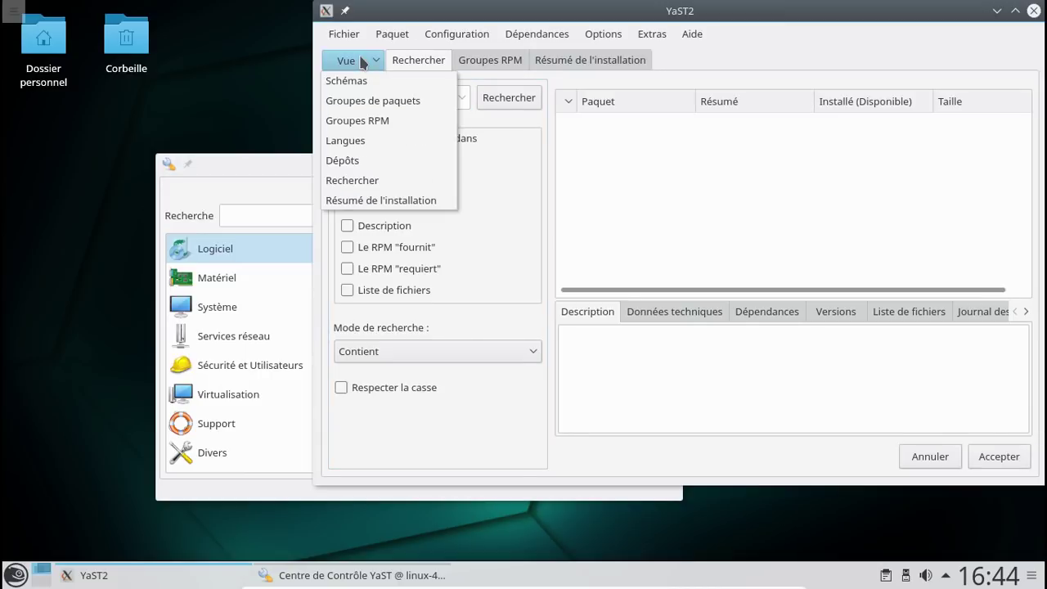
pyautogui.click(364, 63)
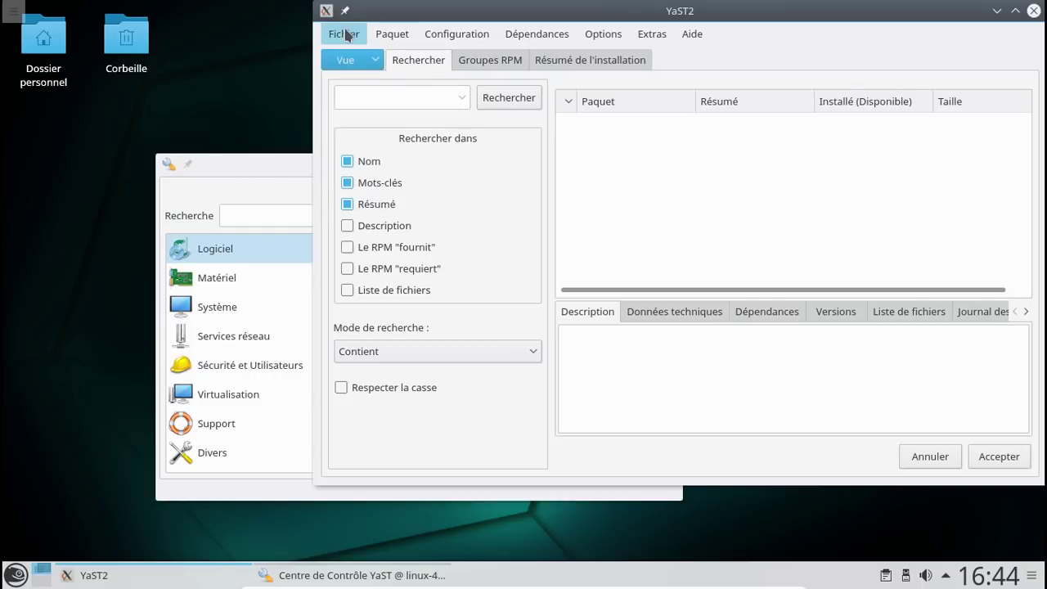
pyautogui.click(340, 33)
pyautogui.click(382, 34)
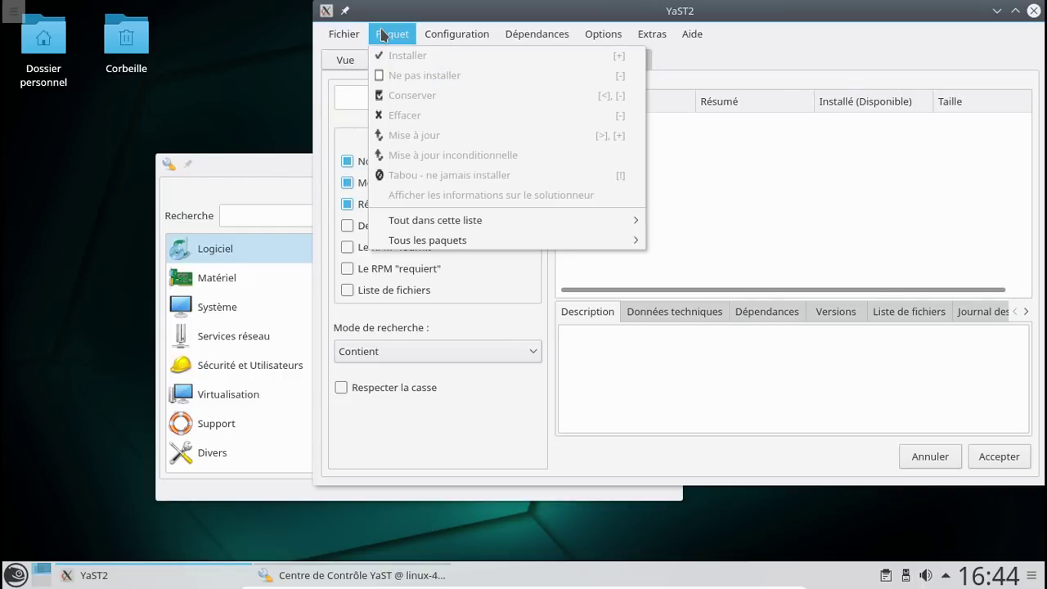
pyautogui.click(382, 34)
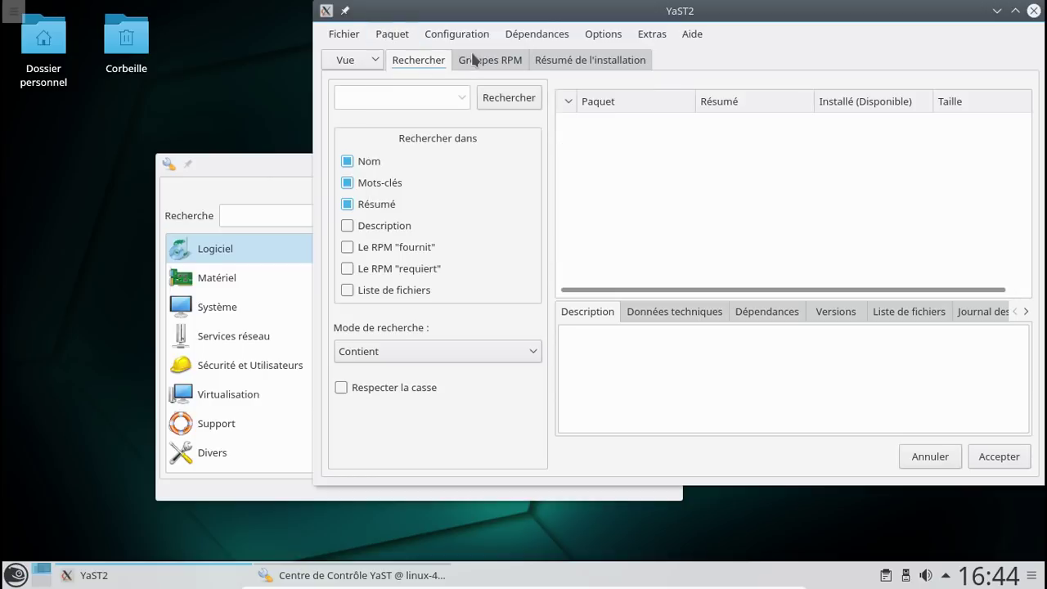
pyautogui.click(493, 54)
pyautogui.click(579, 62)
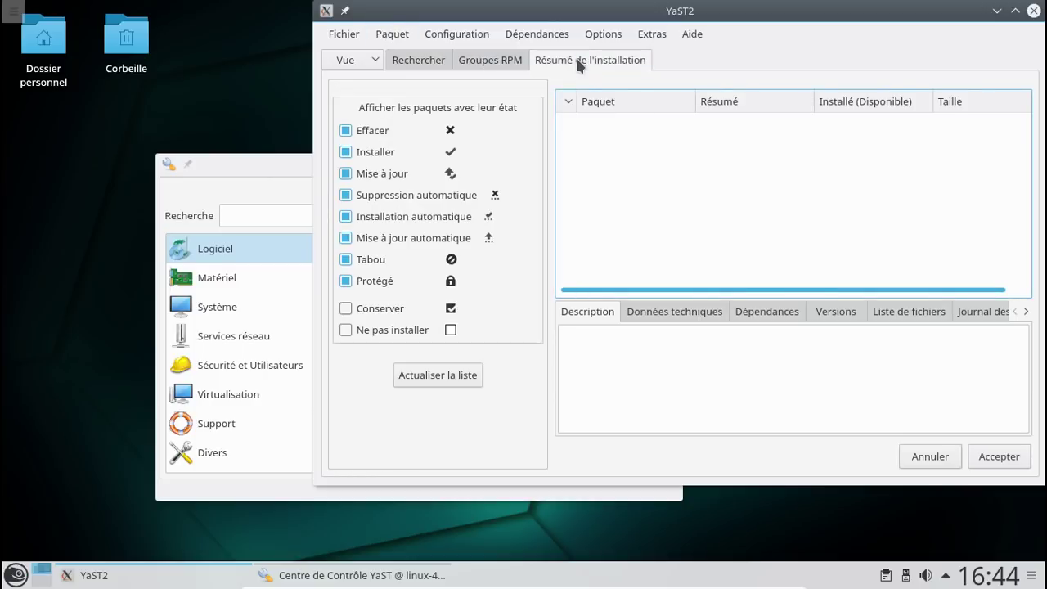
pyautogui.click(491, 60)
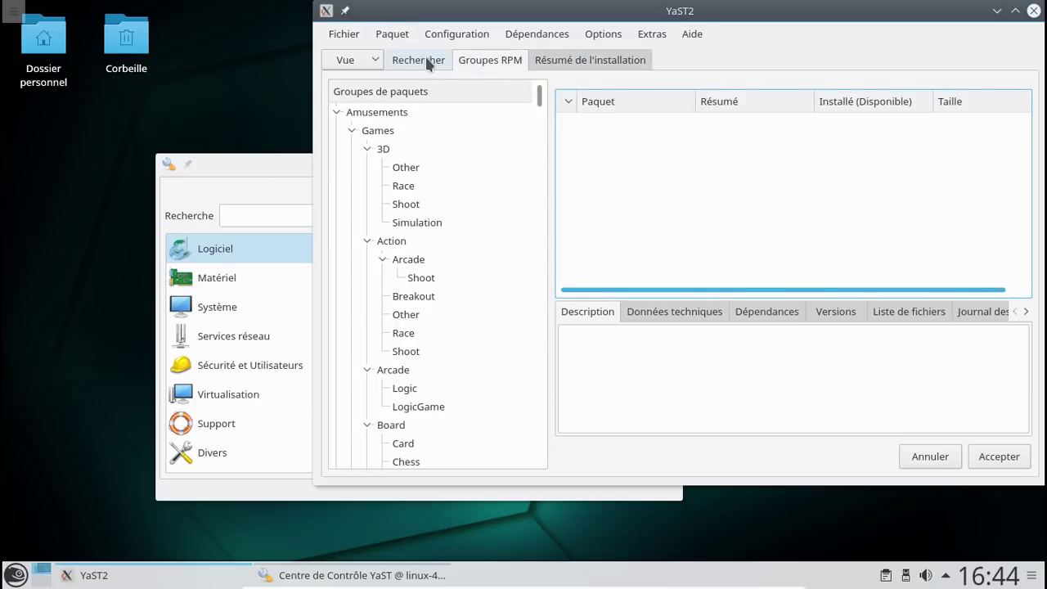
pyautogui.click(425, 57)
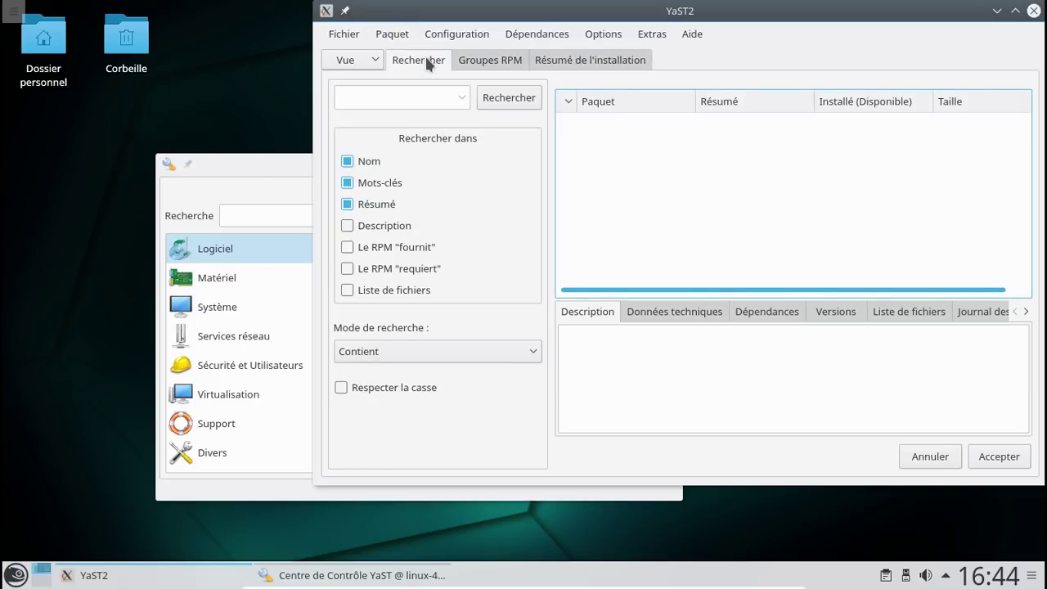
pyautogui.click(363, 60)
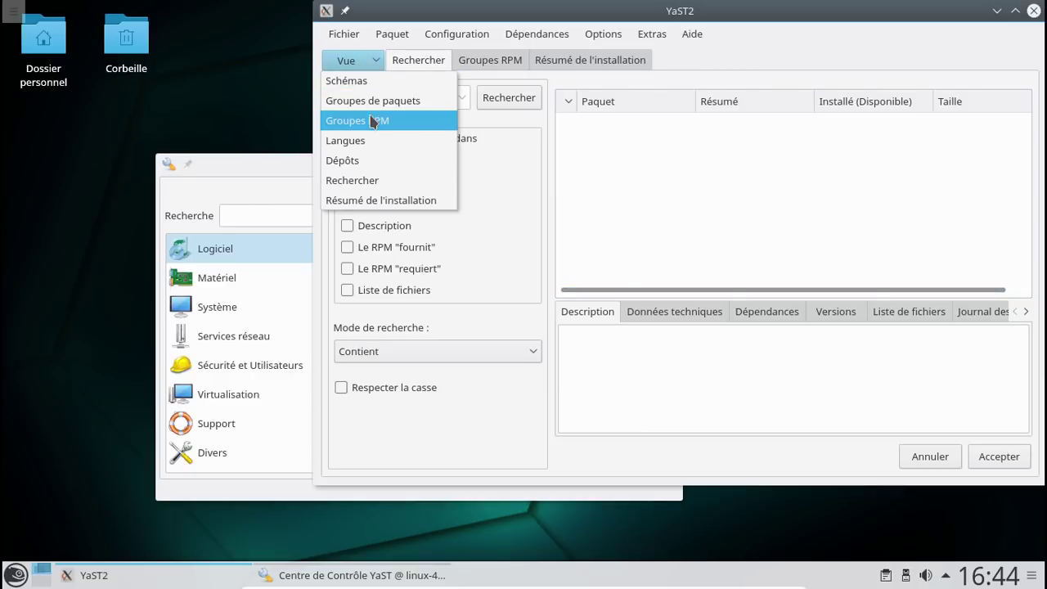
pyautogui.click(371, 167)
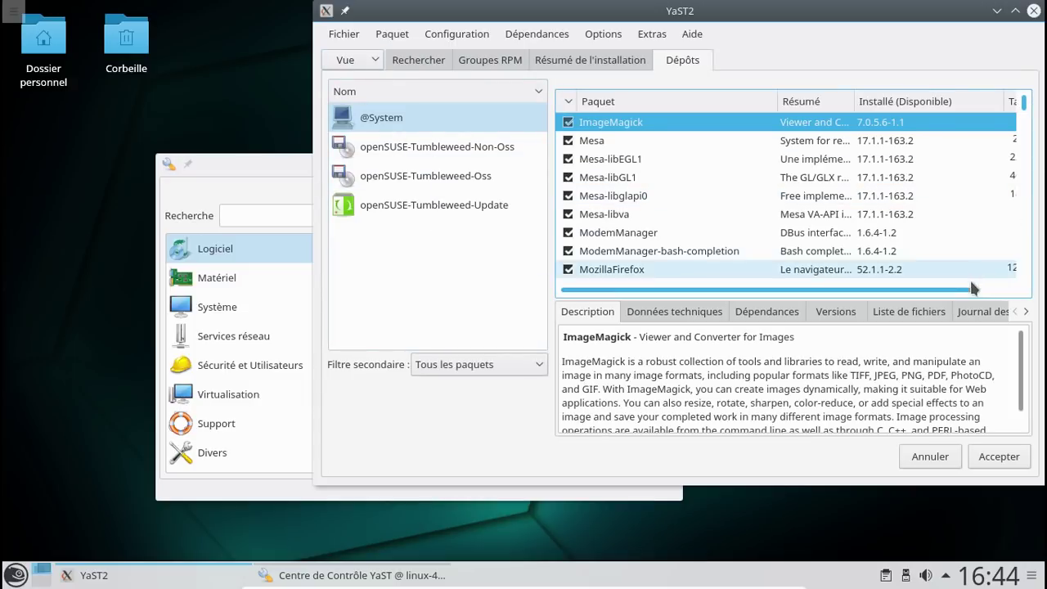
pyautogui.click(1011, 289)
pyautogui.moveTo(1012, 290); pyautogui.dragTo(883, 293)
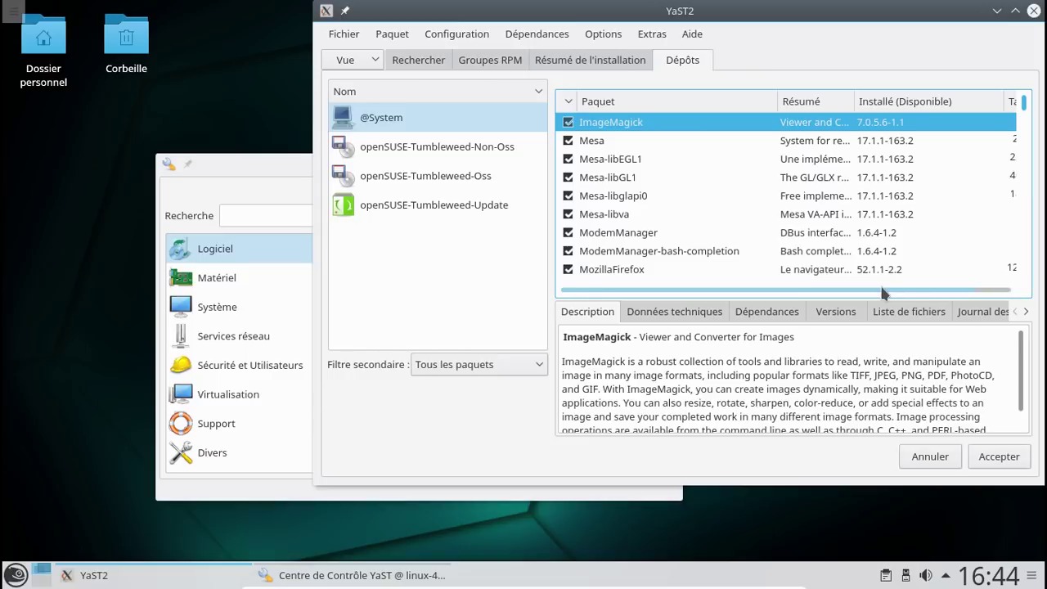
pyautogui.click(994, 460)
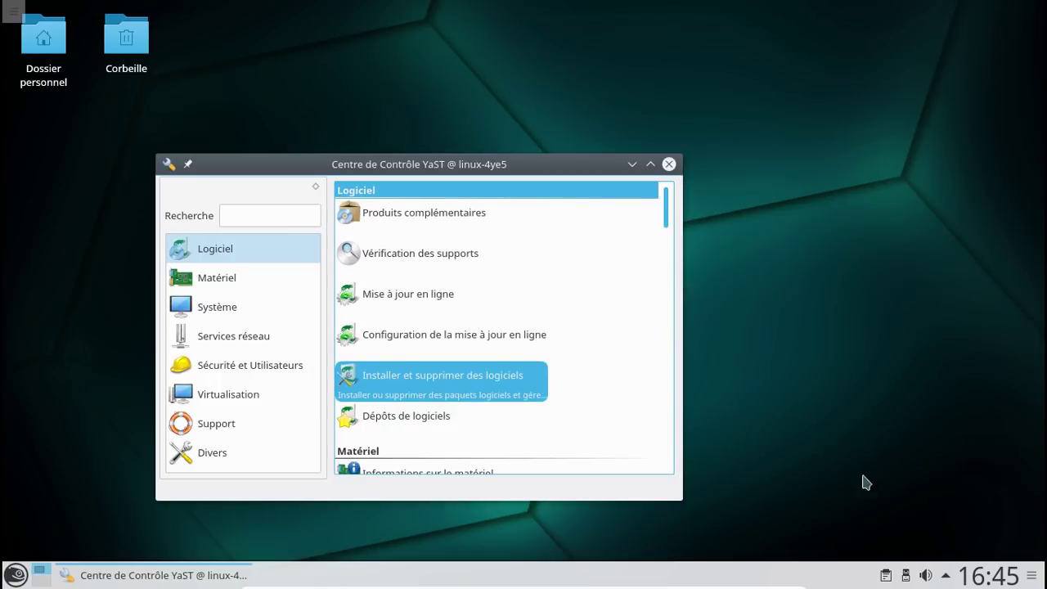
# Step: Check for software updates from the Plasma status and notifications area, closing the YaST control center and the notifications when done
pyautogui.click(946, 577)
pyautogui.click(945, 577)
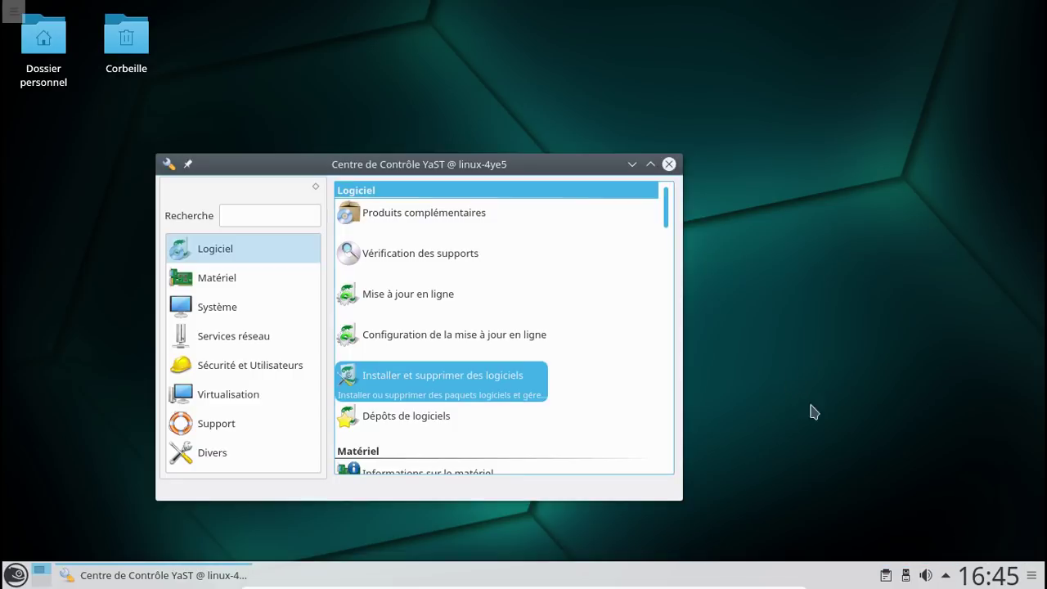
pyautogui.click(946, 577)
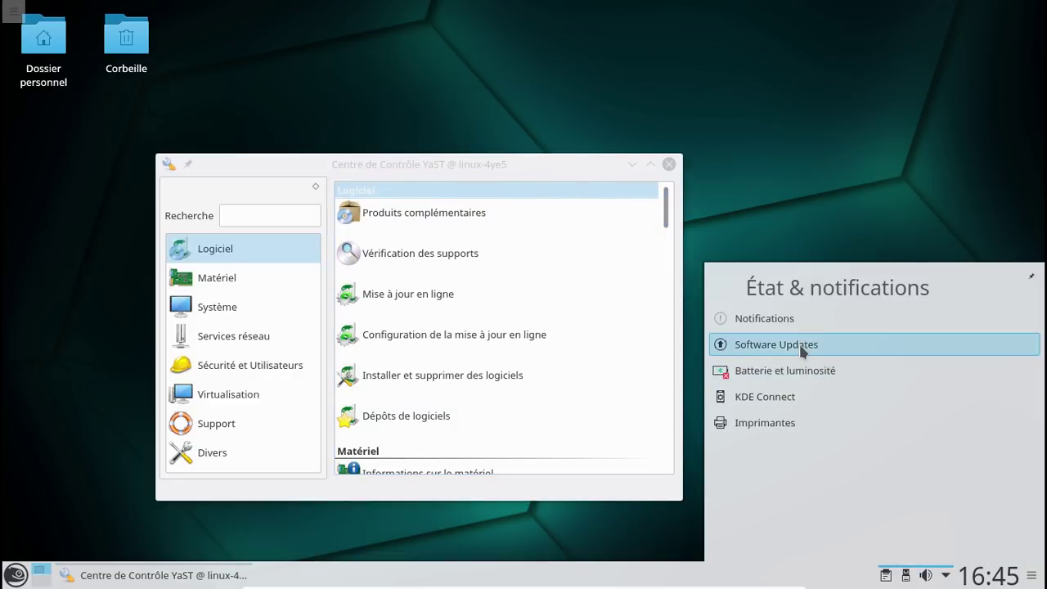
pyautogui.click(800, 344)
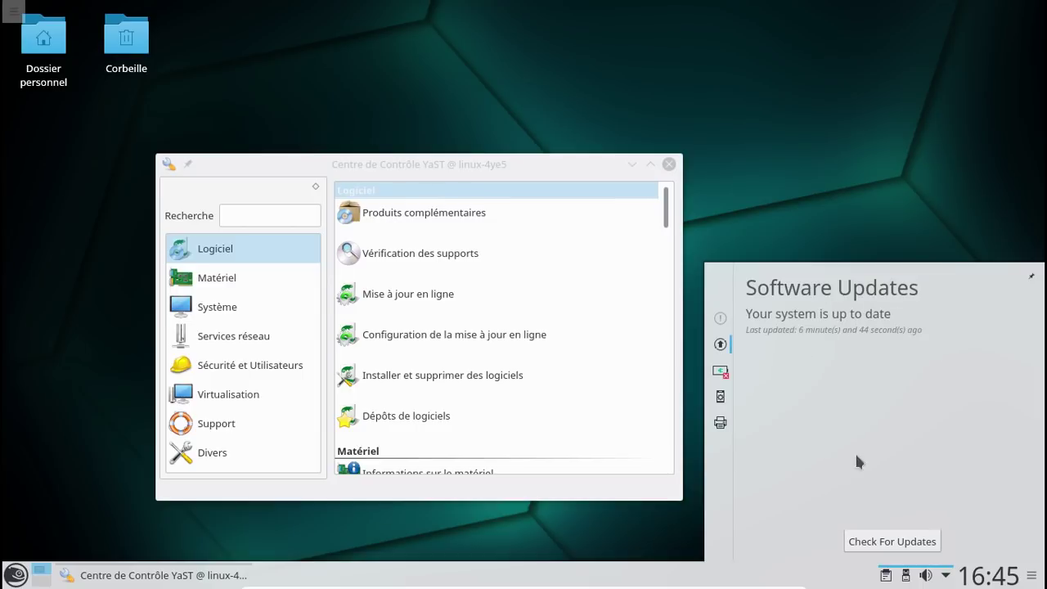
pyautogui.click(895, 539)
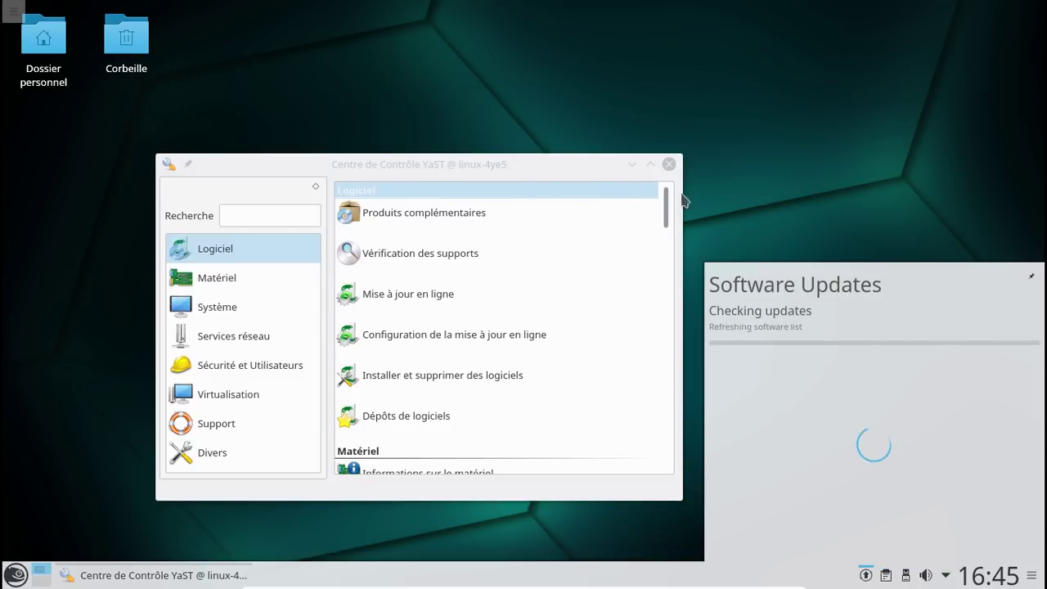
pyautogui.click(671, 165)
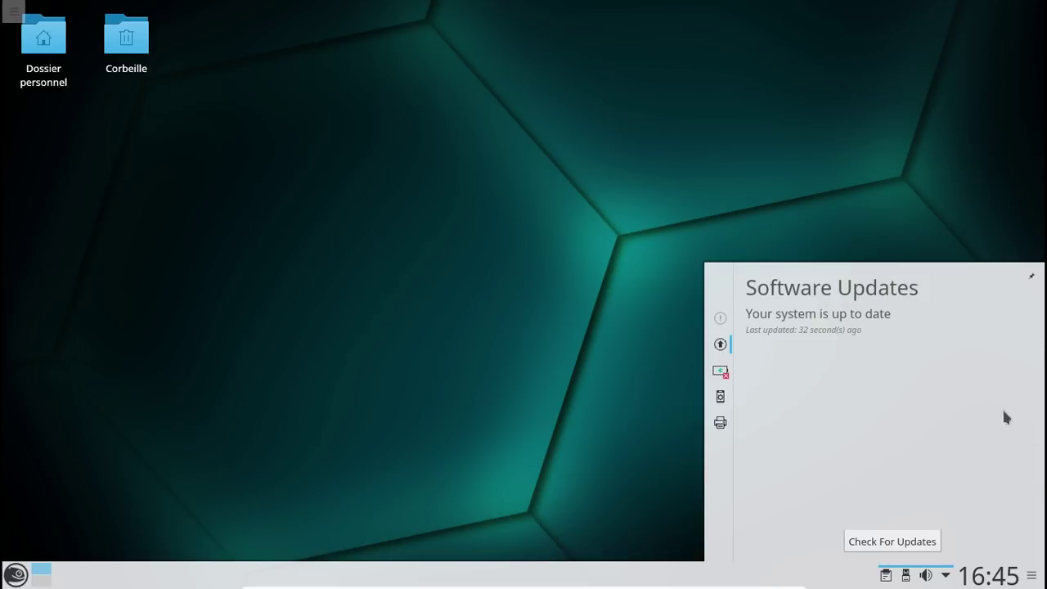
pyautogui.click(945, 578)
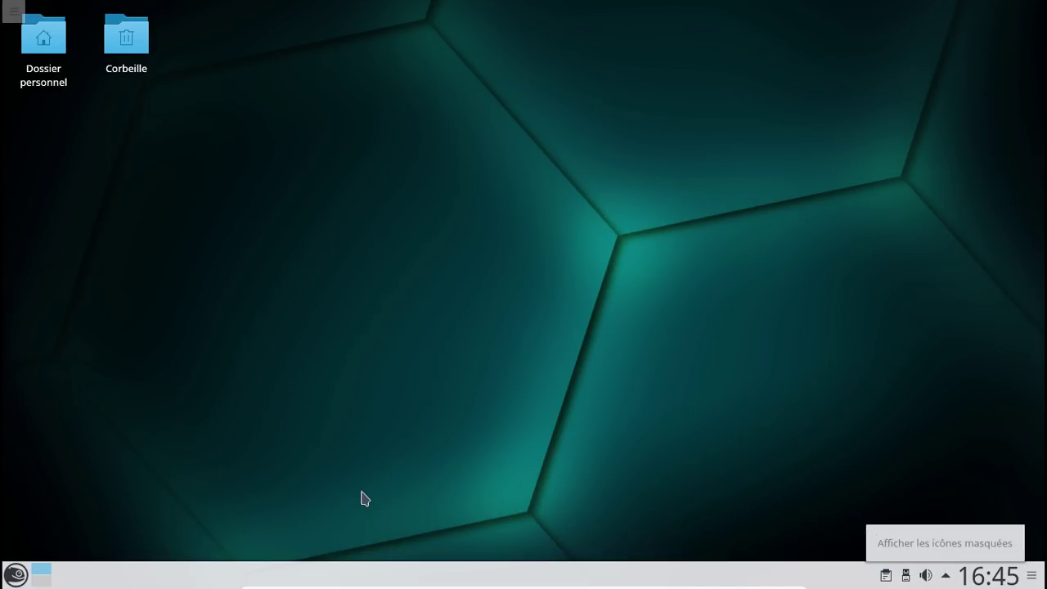
# Step: Launch Firefox and the YaST control center, entering the superuser password when YaST requests root rights
pyautogui.click(14, 574)
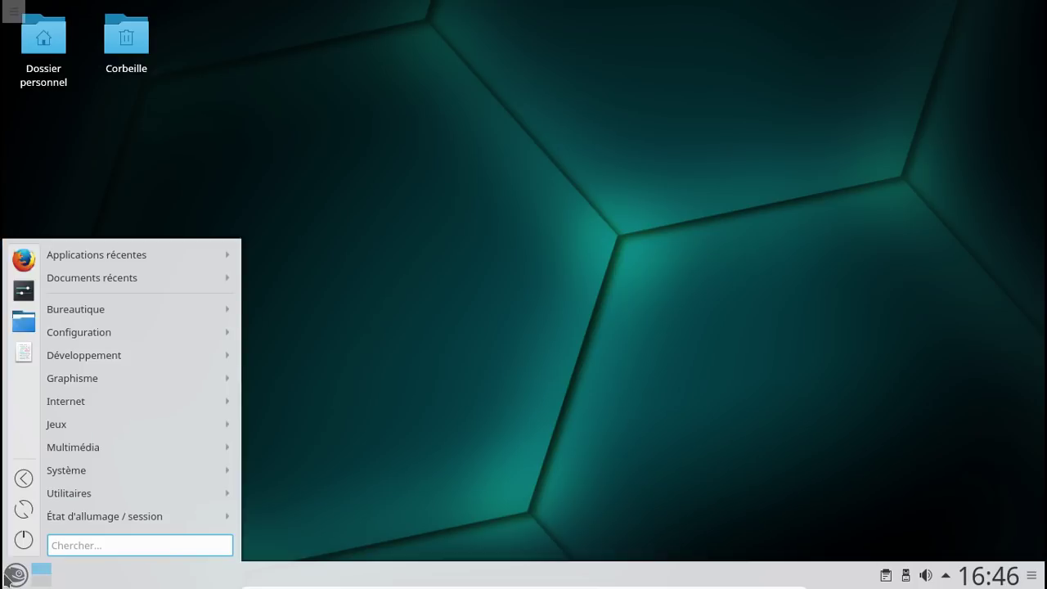
pyautogui.click(23, 262)
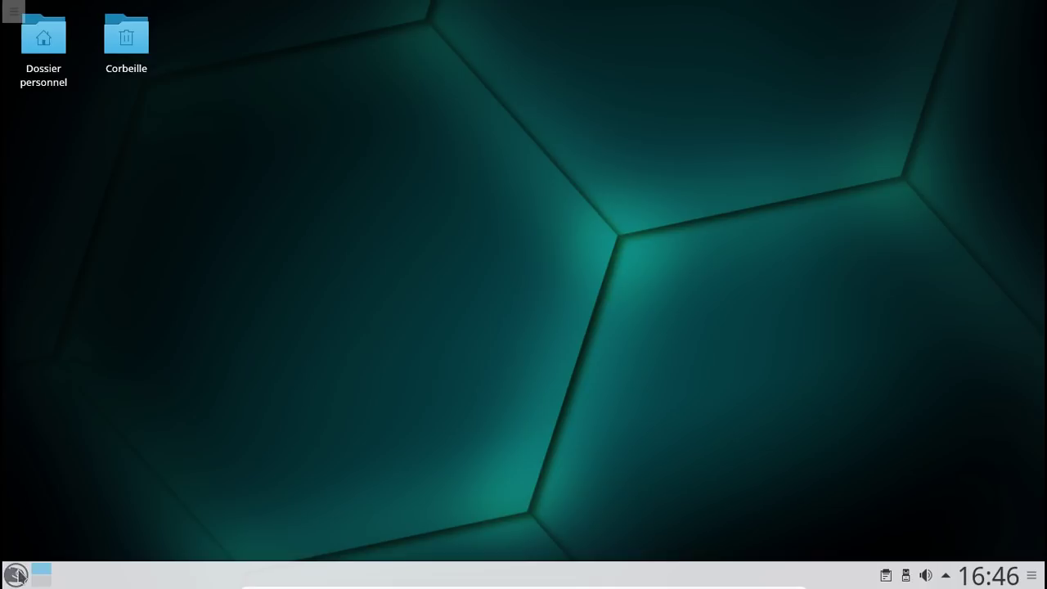
pyautogui.click(16, 574)
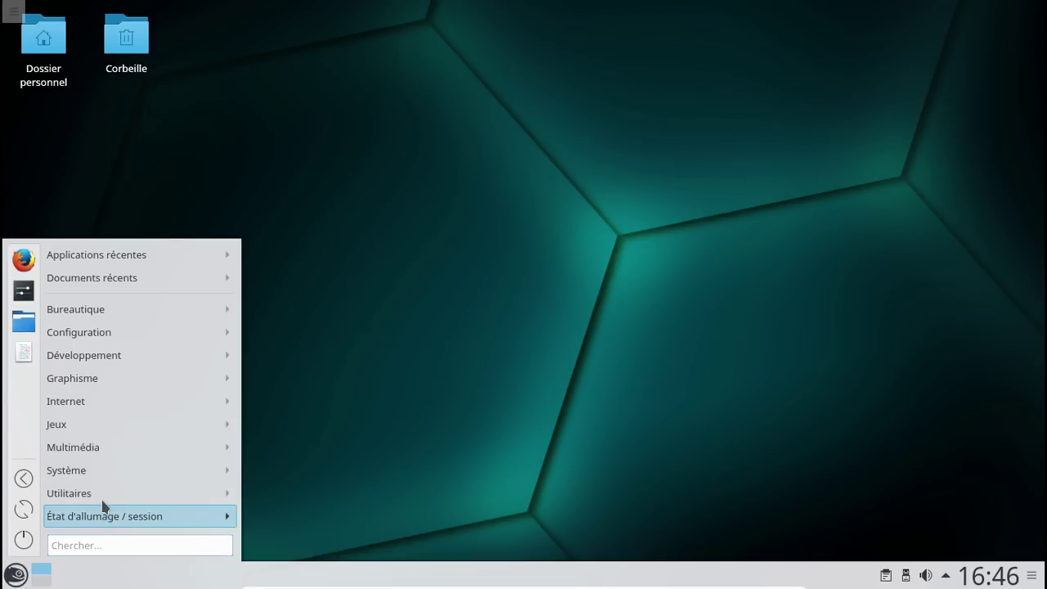
pyautogui.moveTo(95, 495)
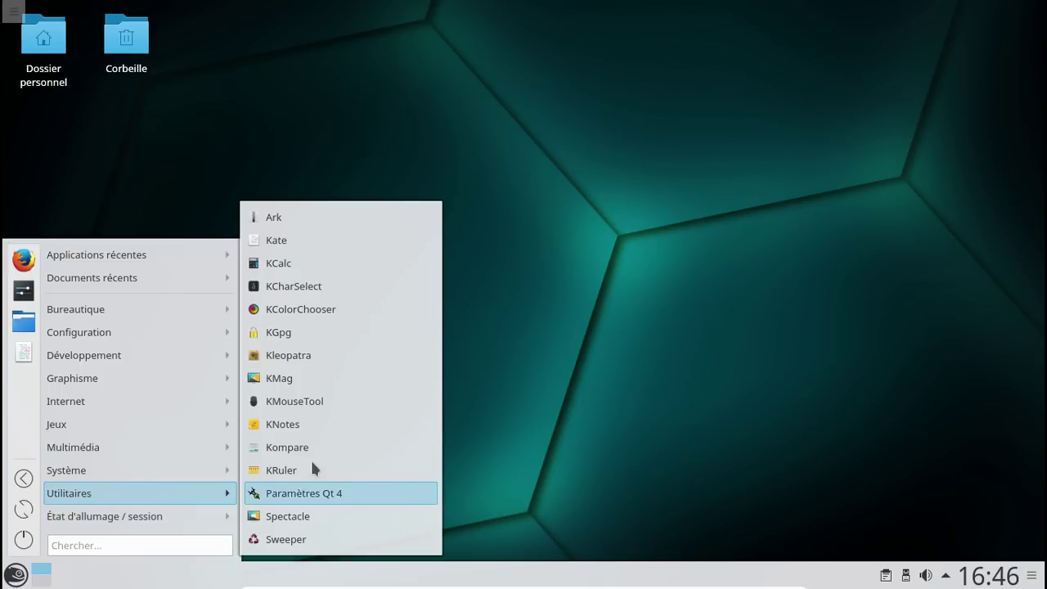
pyautogui.moveTo(178, 473)
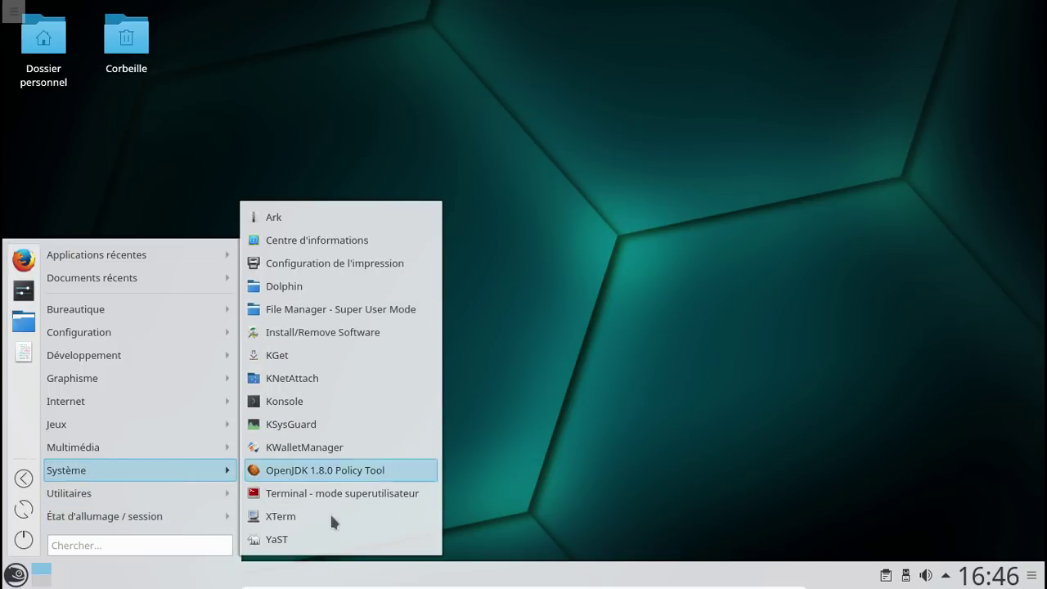
pyautogui.click(319, 545)
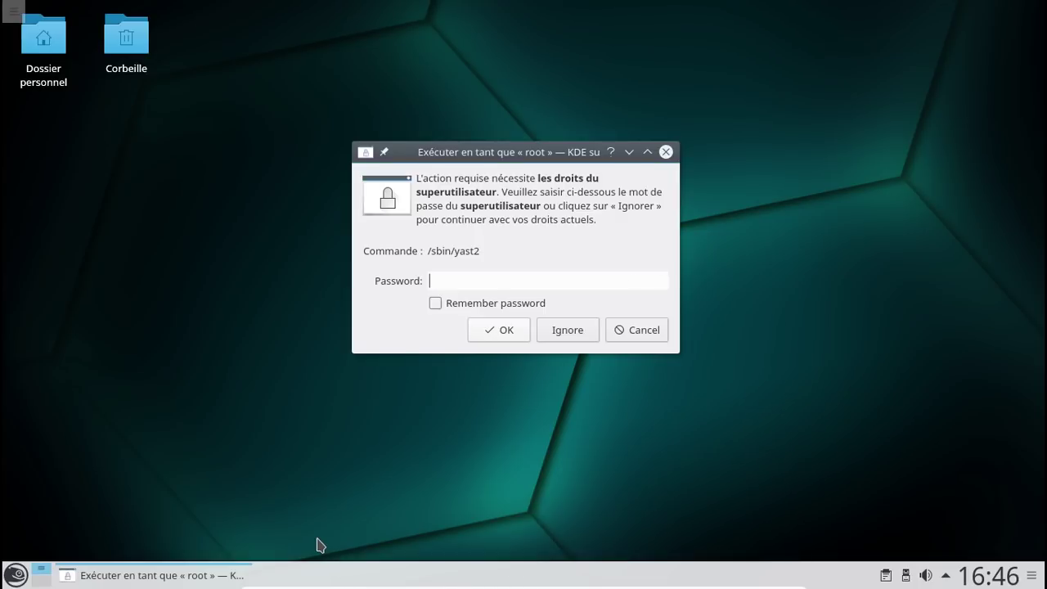
pyautogui.write('***********')
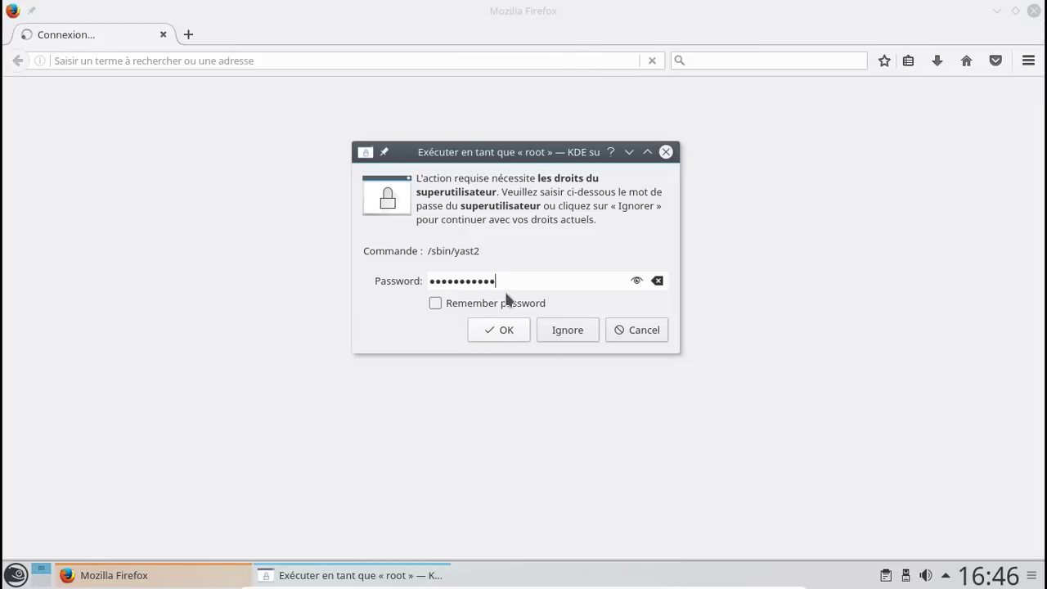
pyautogui.press('Return')
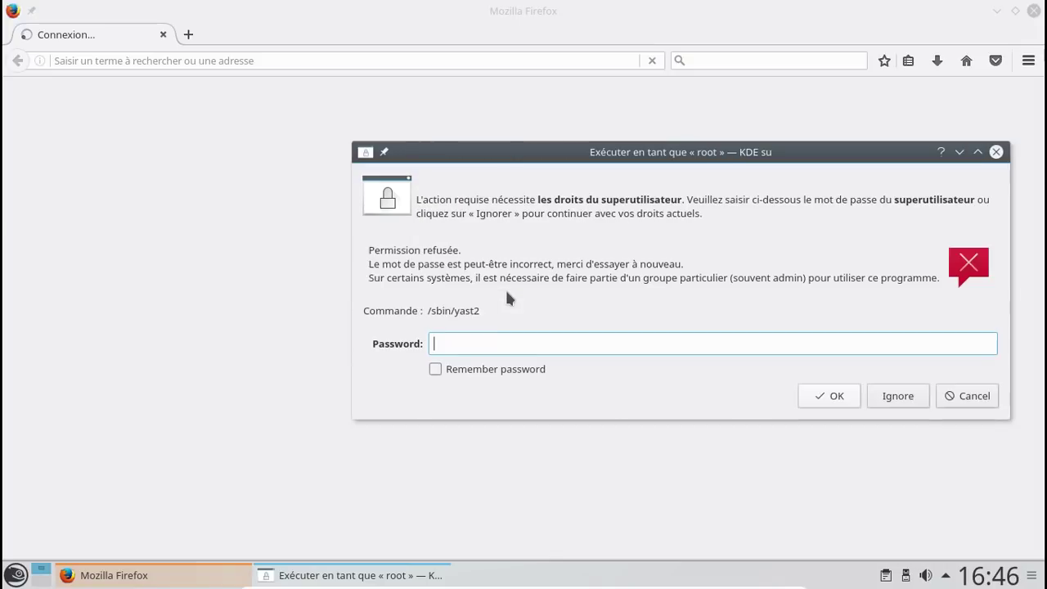
pyautogui.write('•••••••••••')
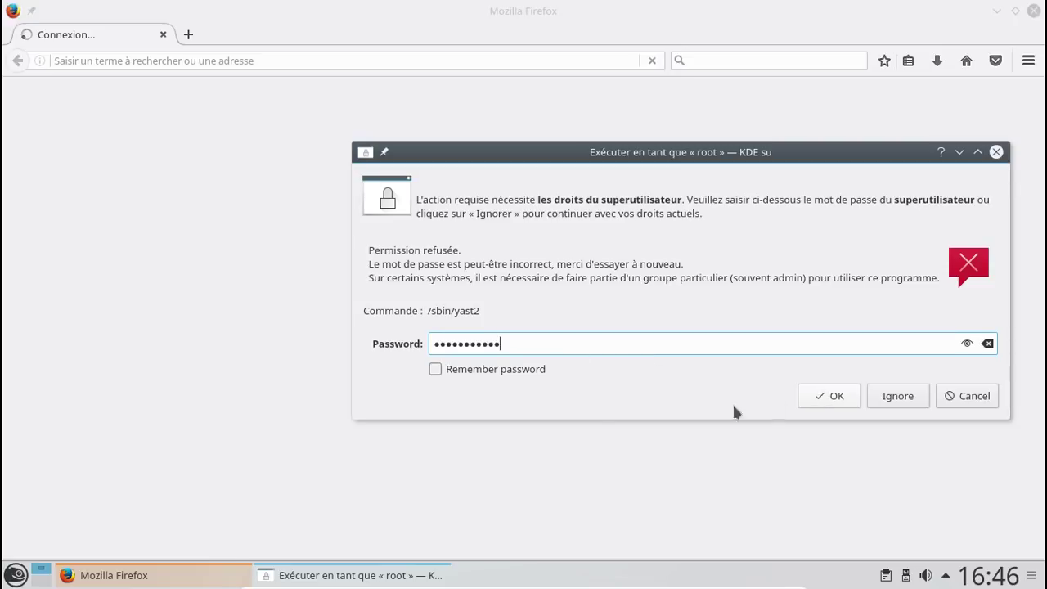
# Step: Reduce the maximized Firefox window to a smaller size and minimize the YaST control center
pyautogui.click(226, 575)
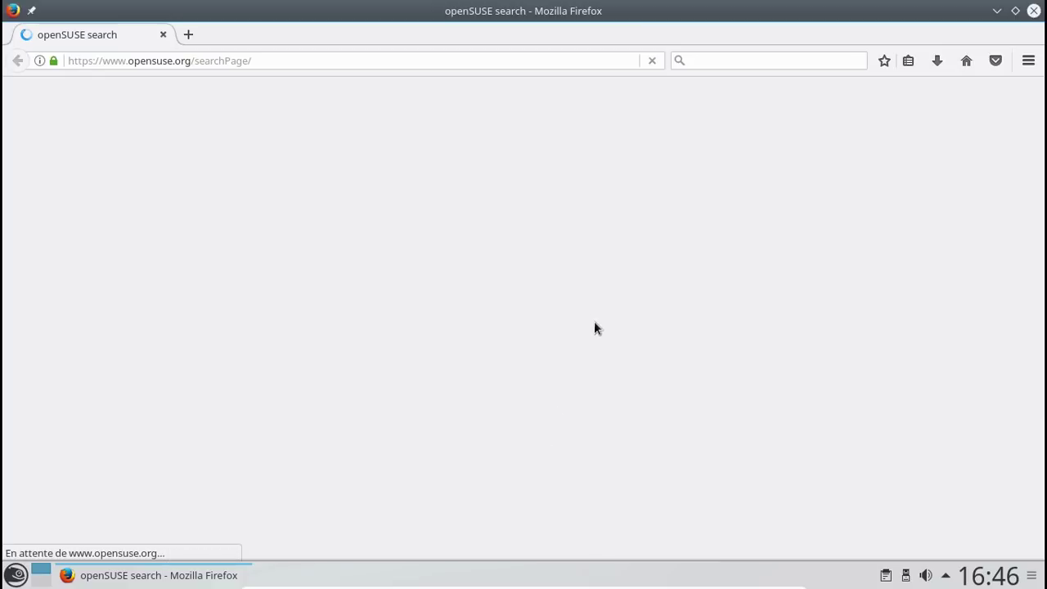
pyautogui.click(1014, 16)
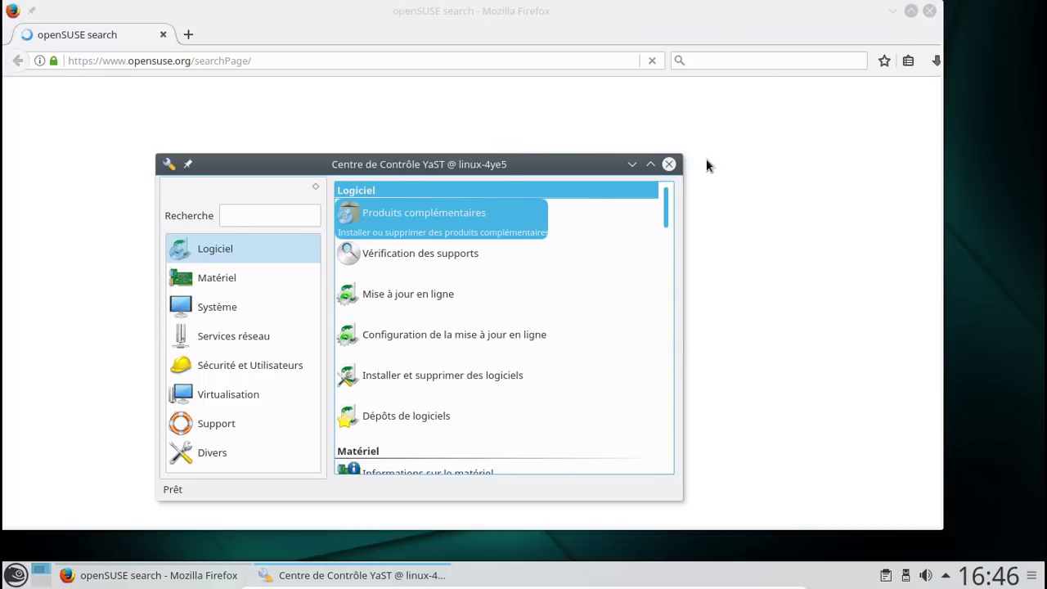
pyautogui.click(633, 164)
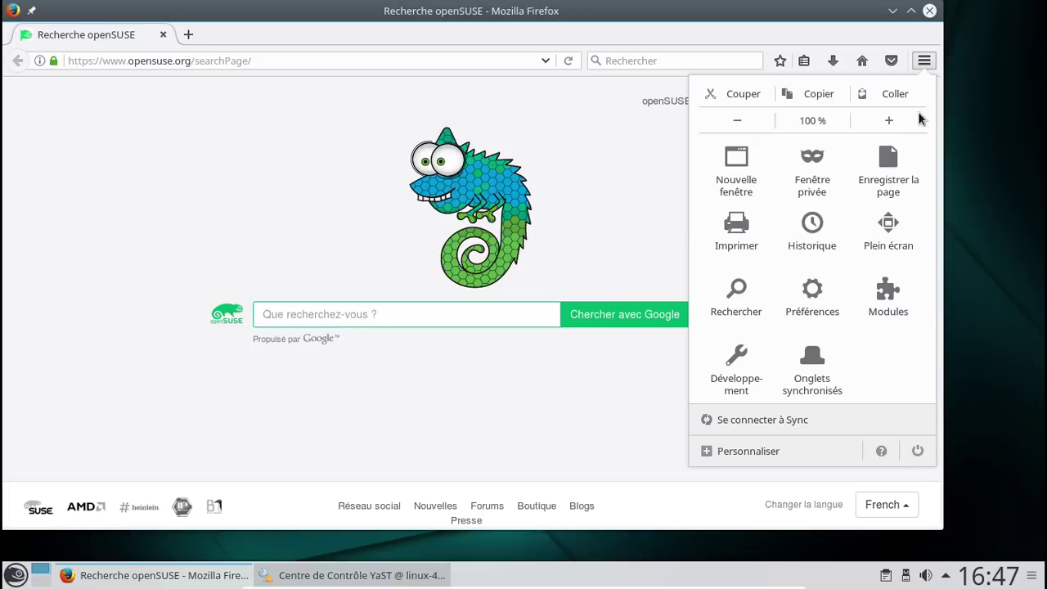
# Step: Check the Firefox version in its À propos de Firefox window and close that window
pyautogui.click(882, 451)
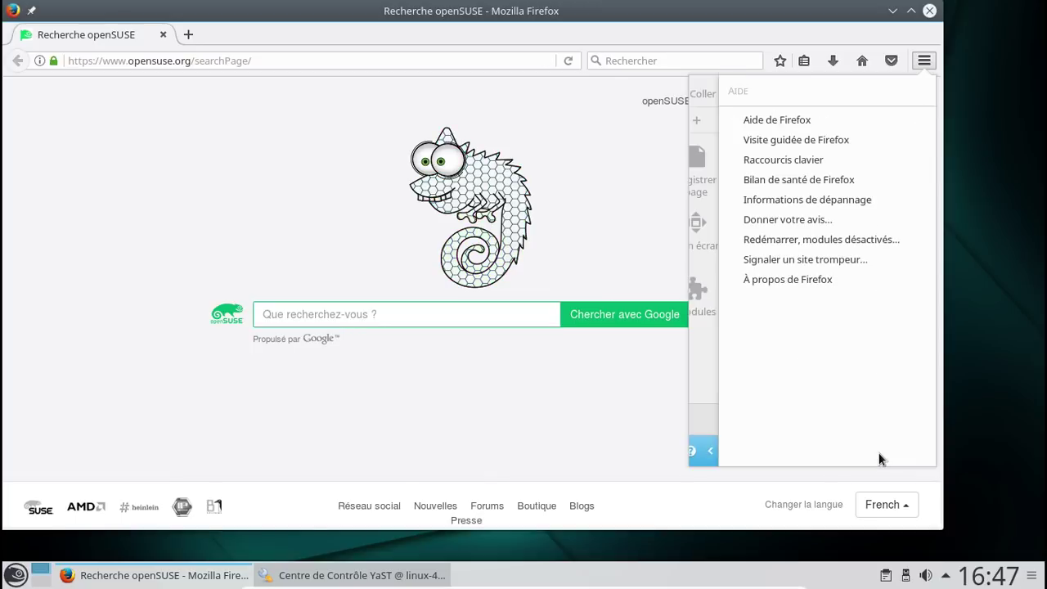
pyautogui.click(804, 281)
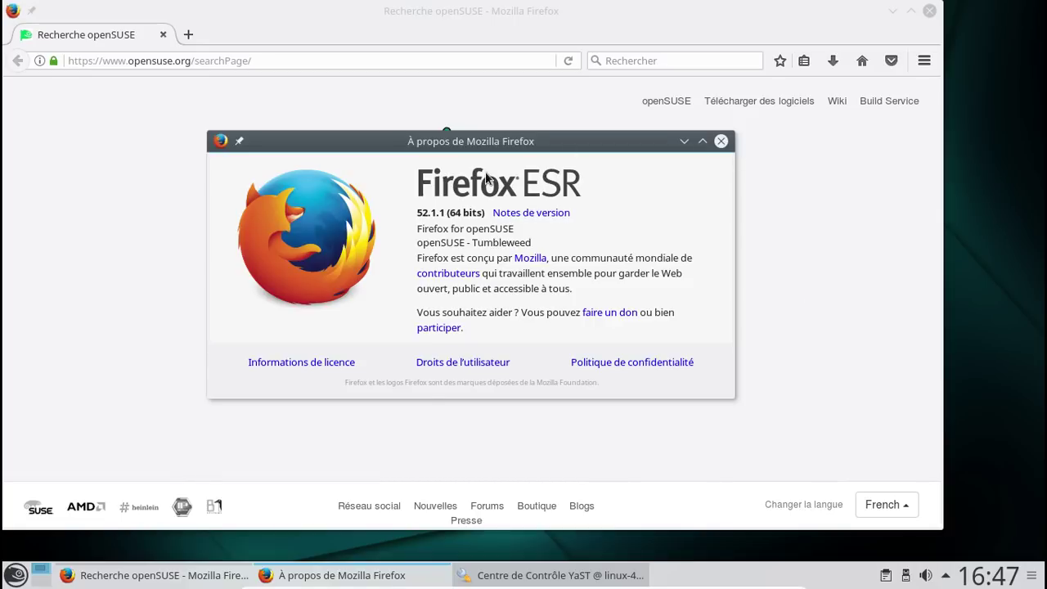
pyautogui.click(720, 141)
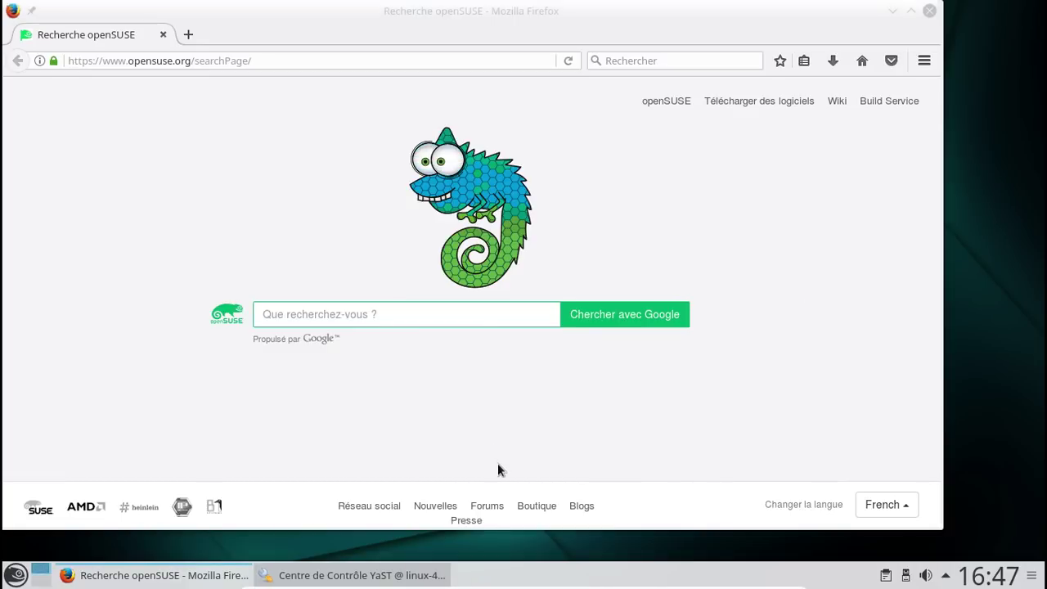
# Step: Launch the Installer et supprimer des logiciels module from the YaST control center and return to Firefox
pyautogui.click(385, 576)
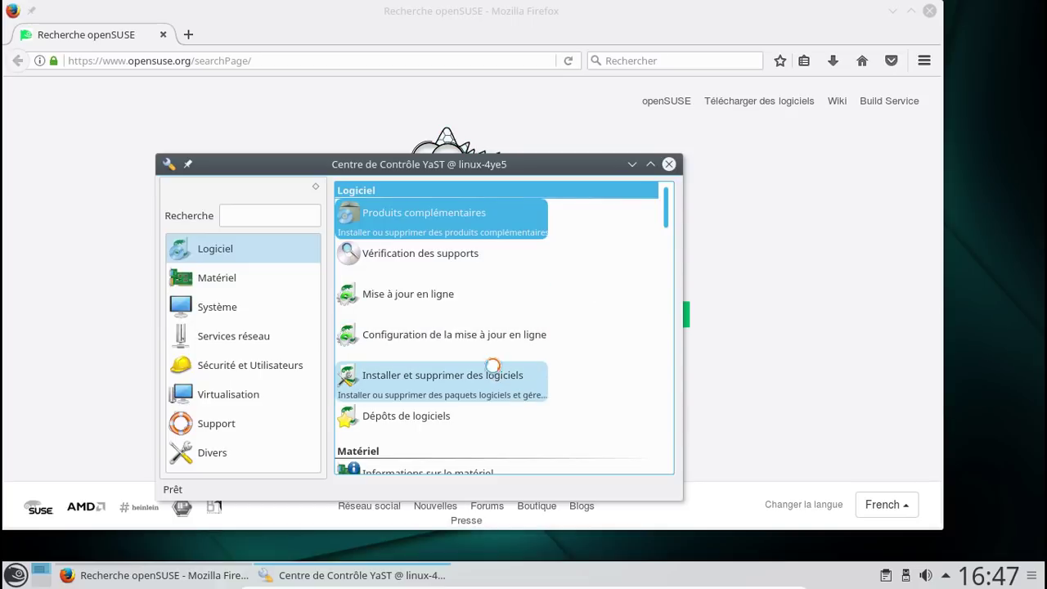
pyautogui.click(493, 365)
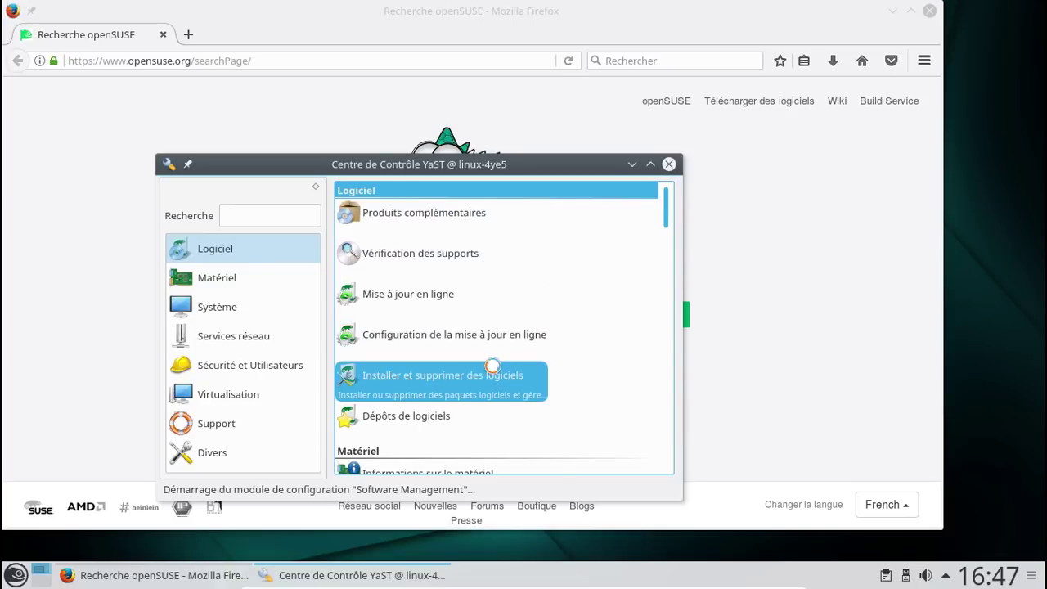
pyautogui.click(739, 113)
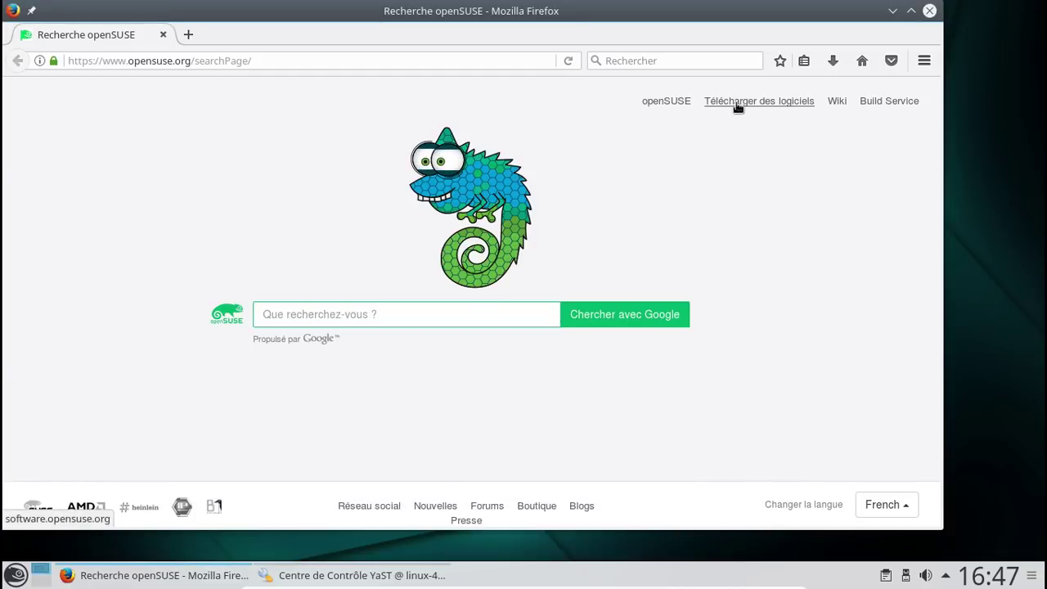
# Step: Open the Télécharger des logiciels page and read through the Get openSUSE distribution choices down to the derivatives
pyautogui.click(738, 105)
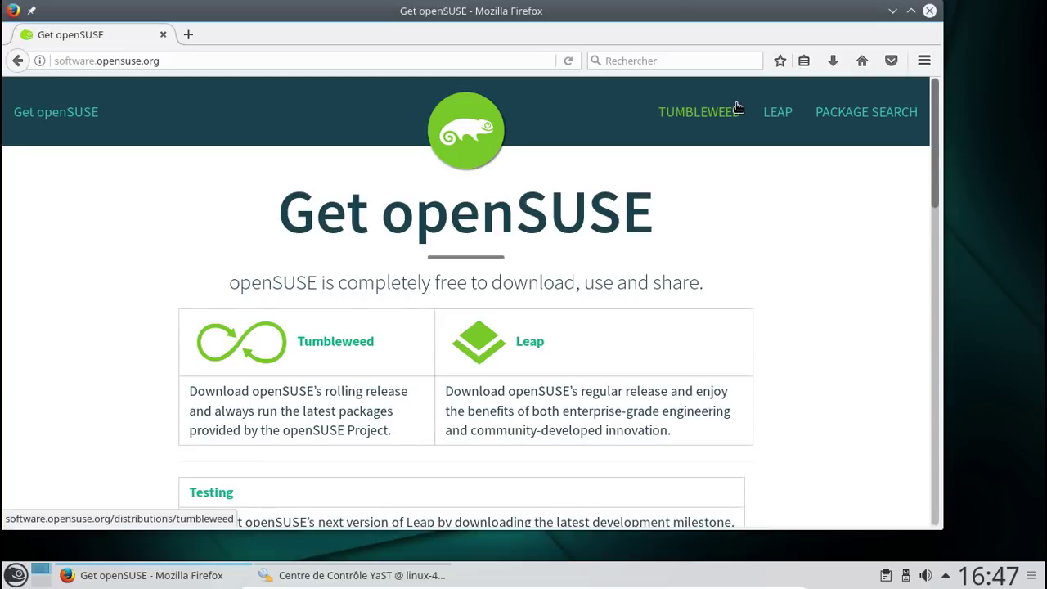
pyautogui.scroll(-3, 747, 210)
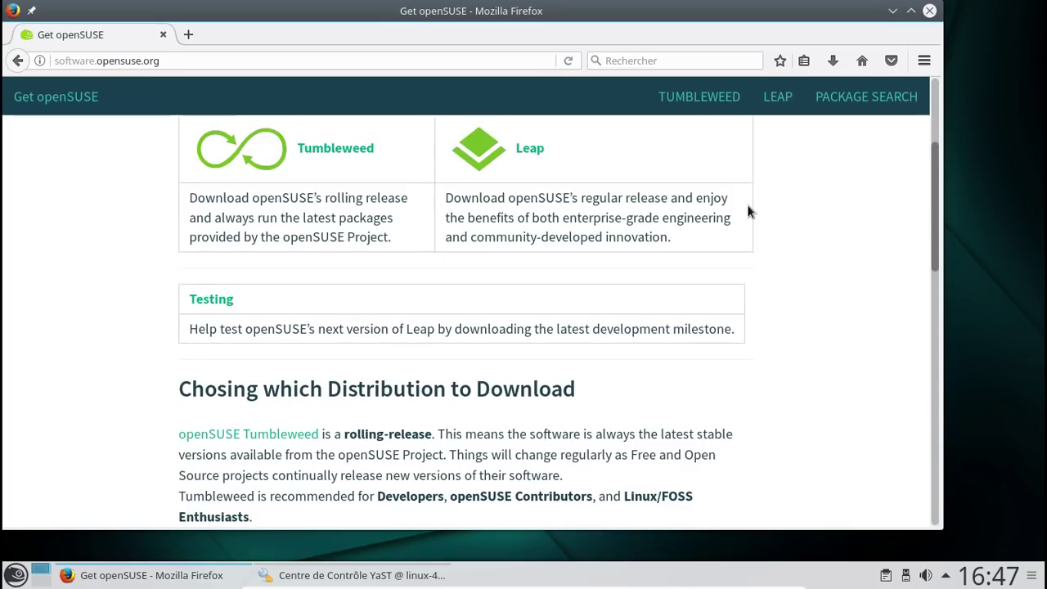
pyautogui.scroll(-5, 747, 209)
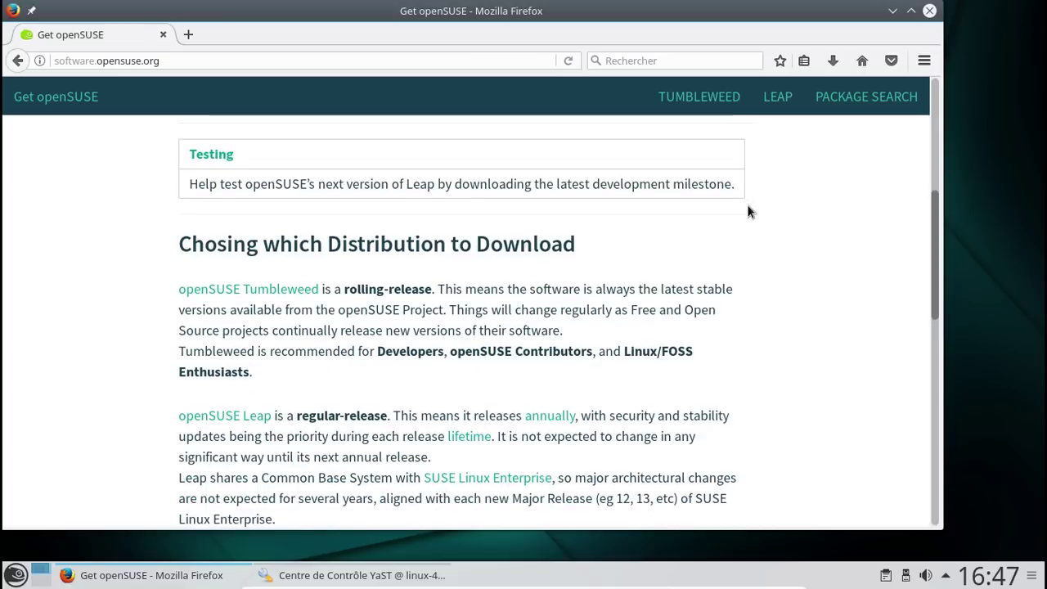
pyautogui.scroll(-8, 747, 211)
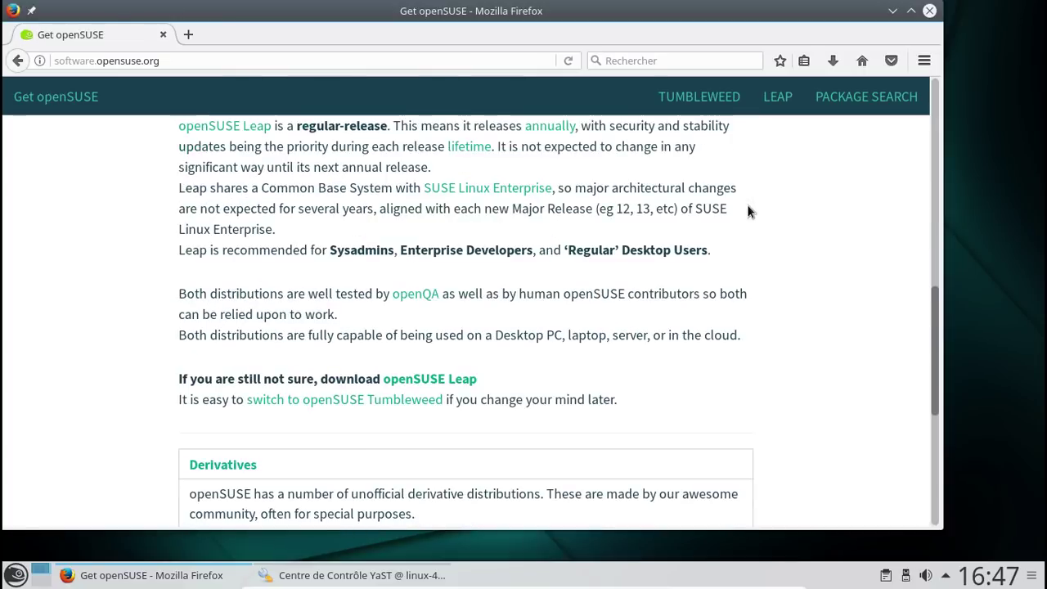
pyautogui.scroll(-3, 747, 211)
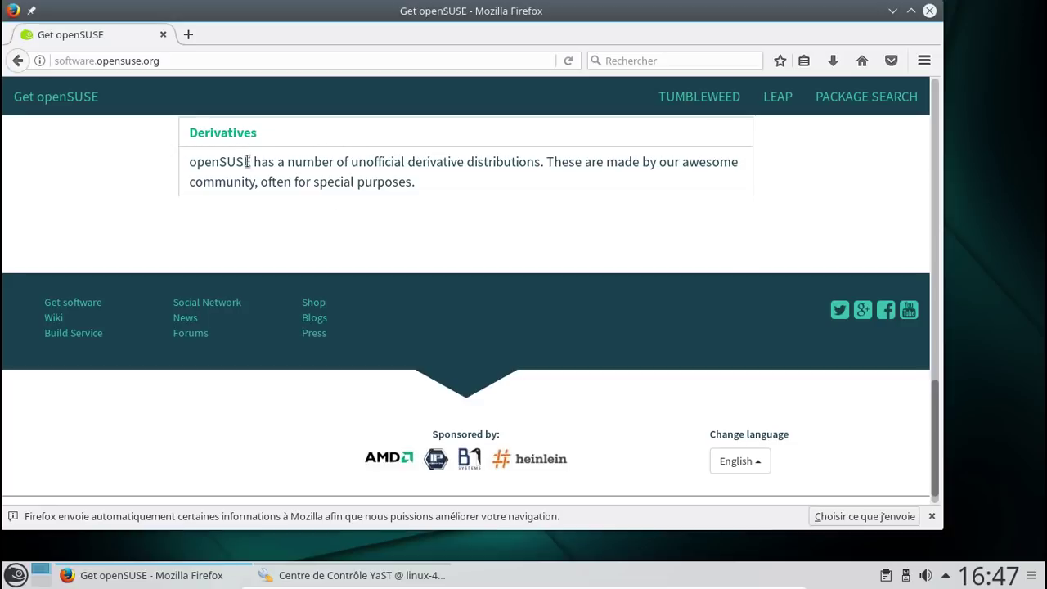
# Step: Open the openSUSE Derivatives page, dismiss the reading mode tip, look over the listed distributions and minimize Firefox
pyautogui.click(226, 140)
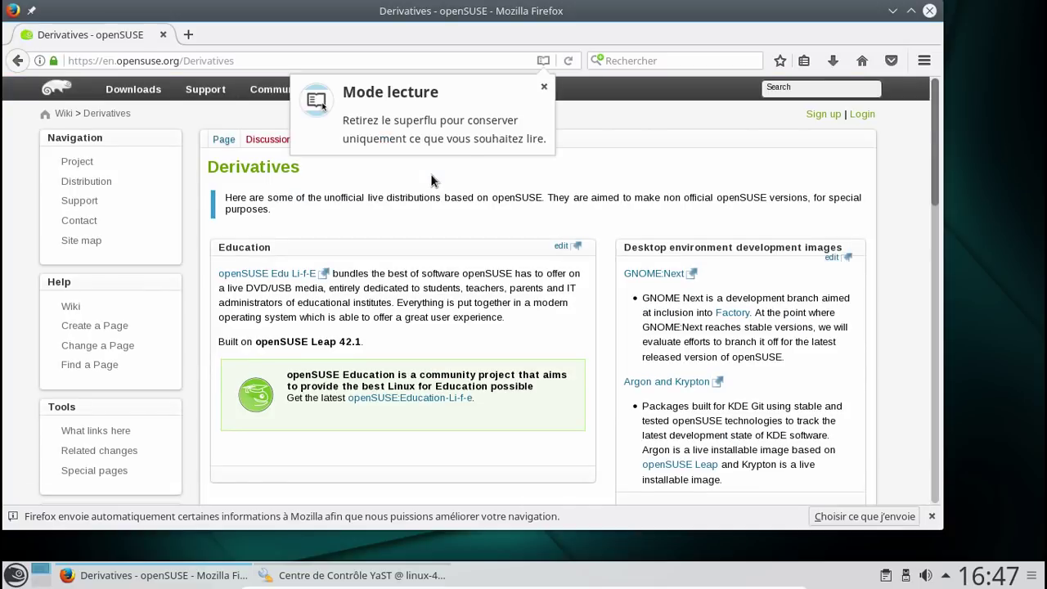
pyautogui.scroll(-3, 430, 176)
pyautogui.click(542, 88)
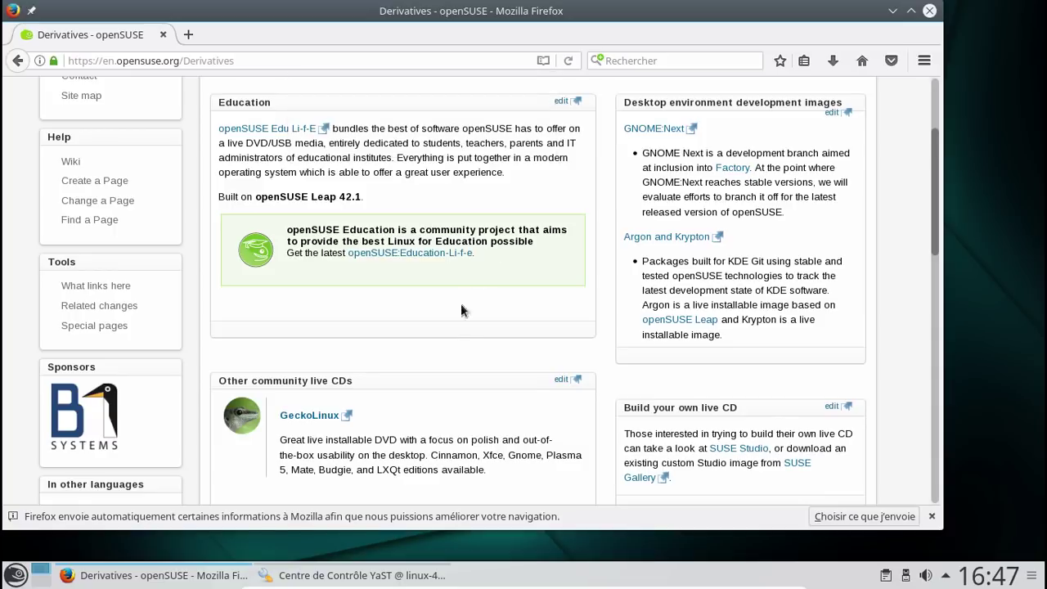
pyautogui.scroll(-4, 449, 329)
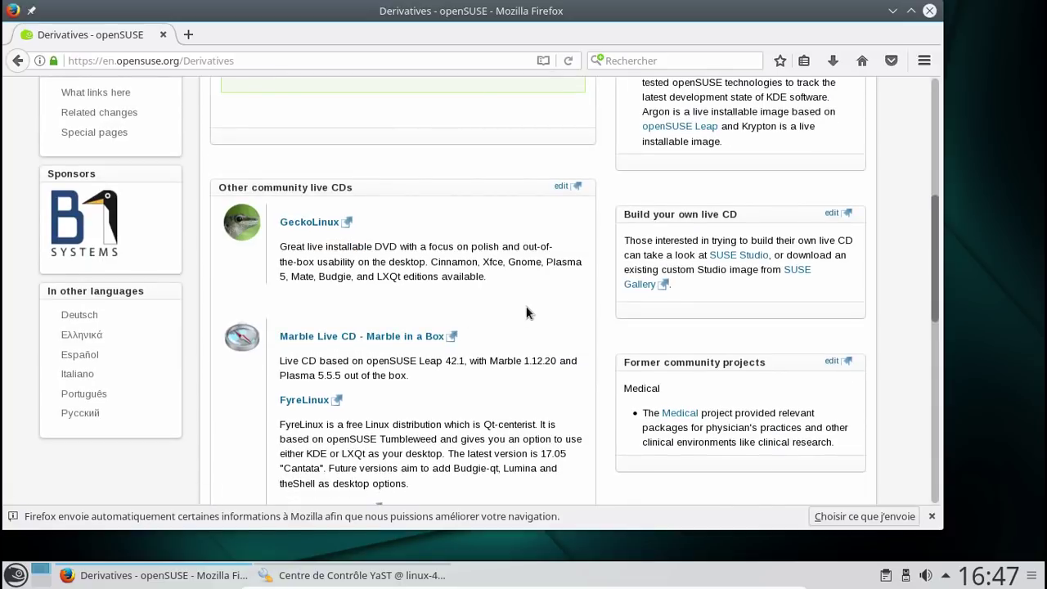
pyautogui.scroll(-3, 527, 310)
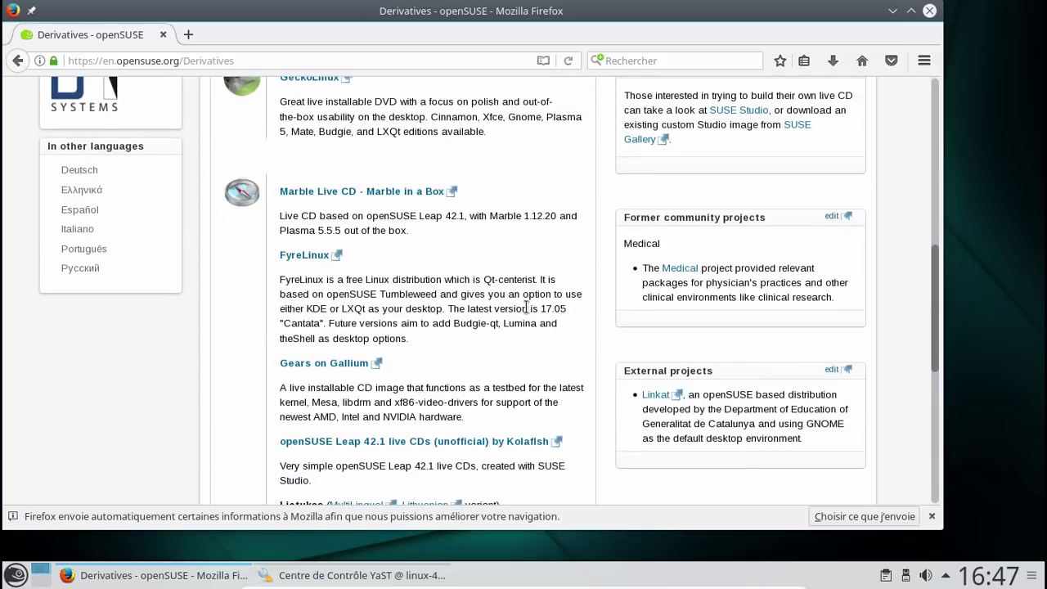
pyautogui.scroll(-4, 527, 309)
pyautogui.scroll(-2, 527, 310)
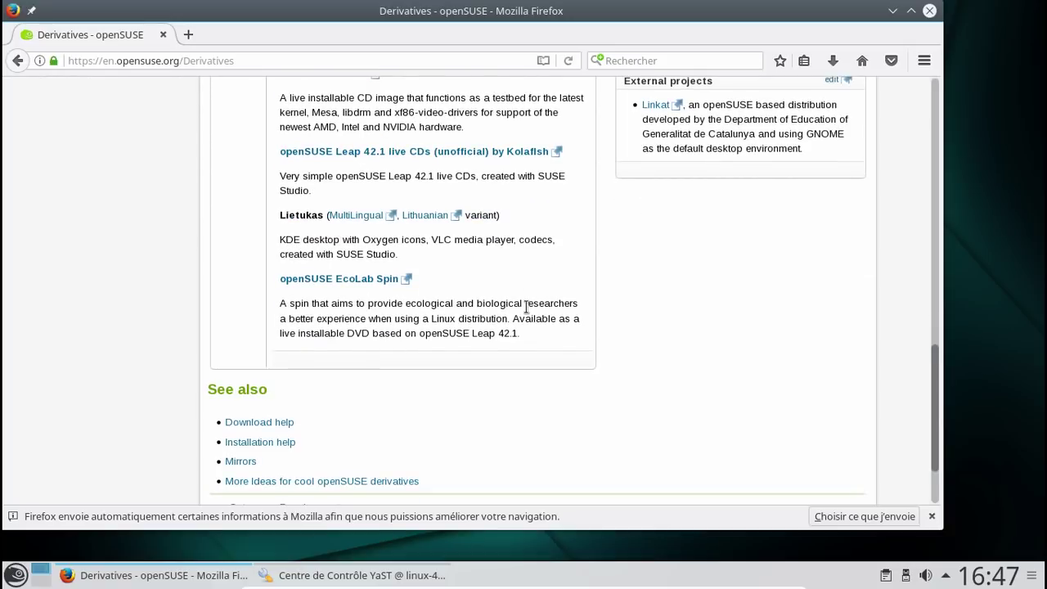
pyautogui.scroll(4, 527, 309)
pyautogui.scroll(6, 527, 307)
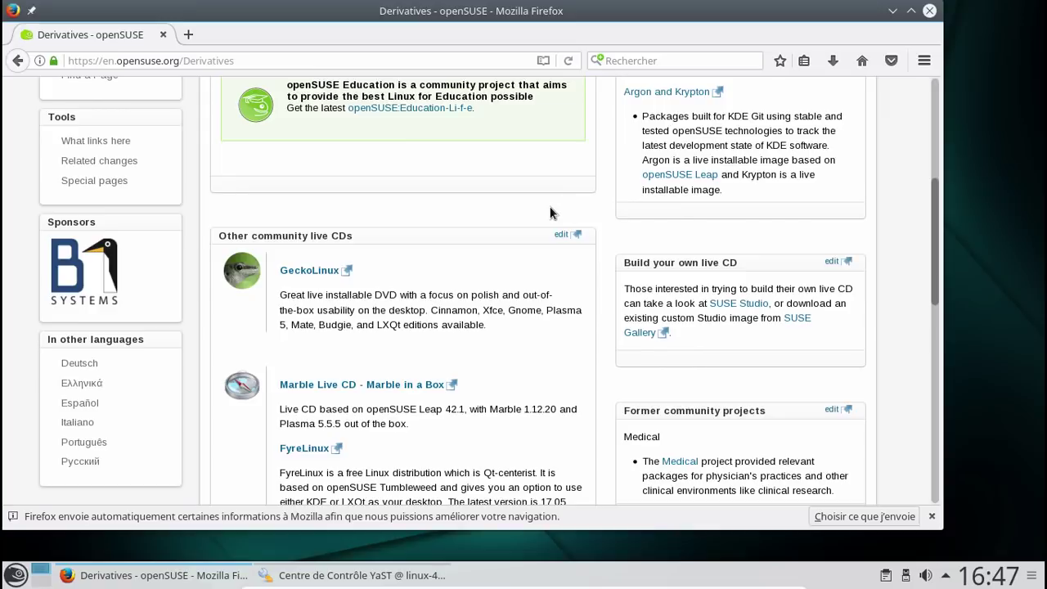
pyautogui.scroll(1, 550, 208)
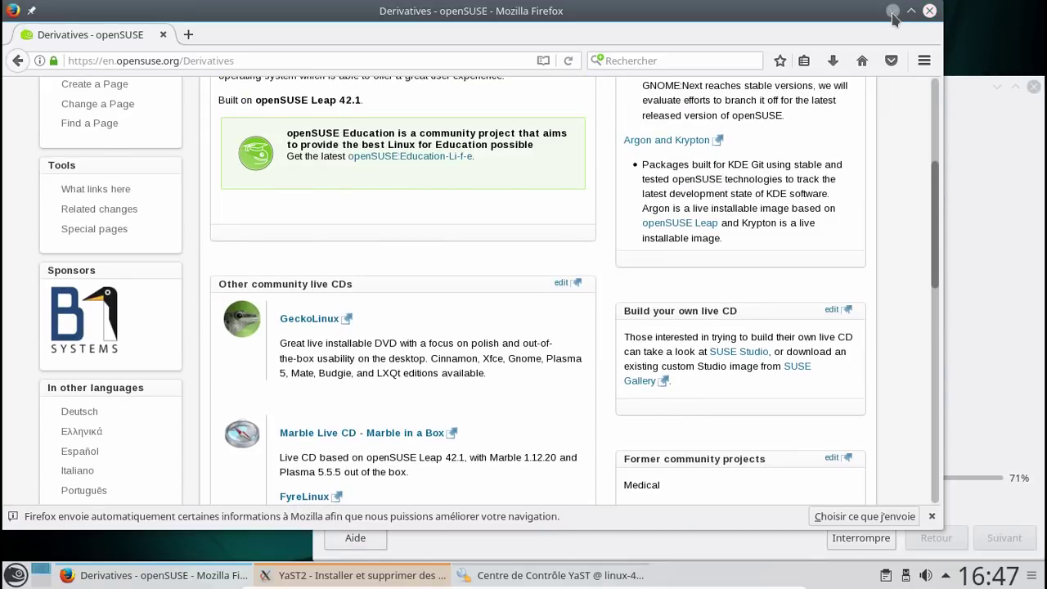
pyautogui.click(893, 10)
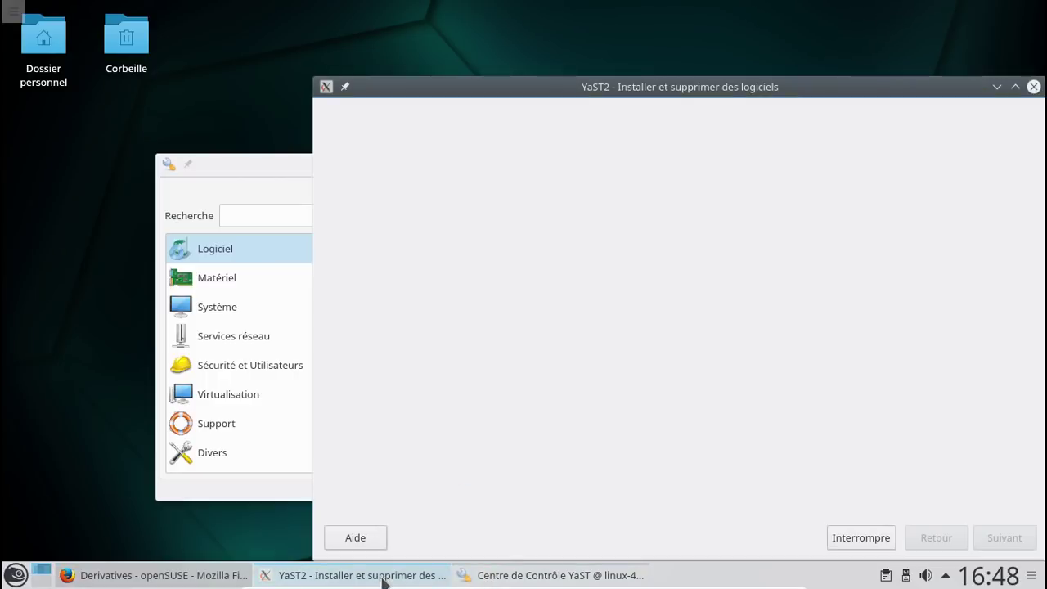
# Step: Return to Firefox, close the extra new tab and view the installed plugins at about:plugins
pyautogui.click(173, 579)
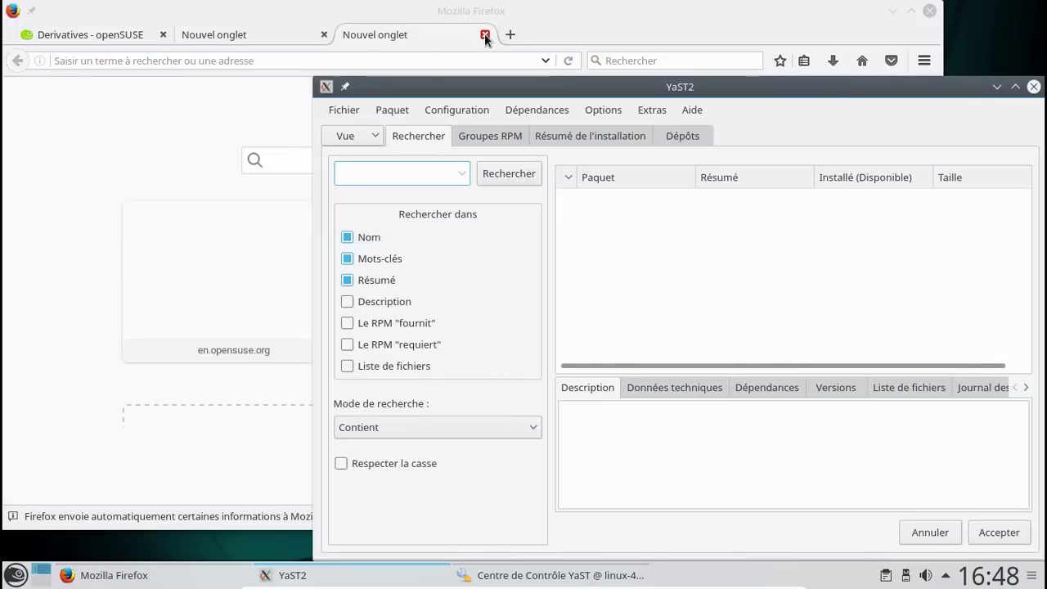
pyautogui.click(484, 33)
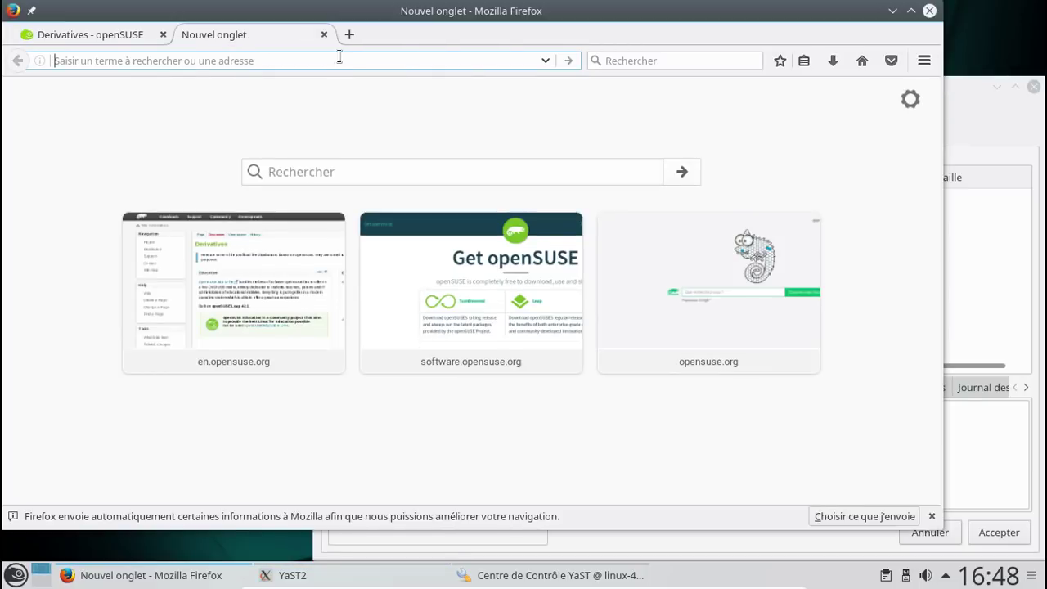
pyautogui.write('about:plugins')
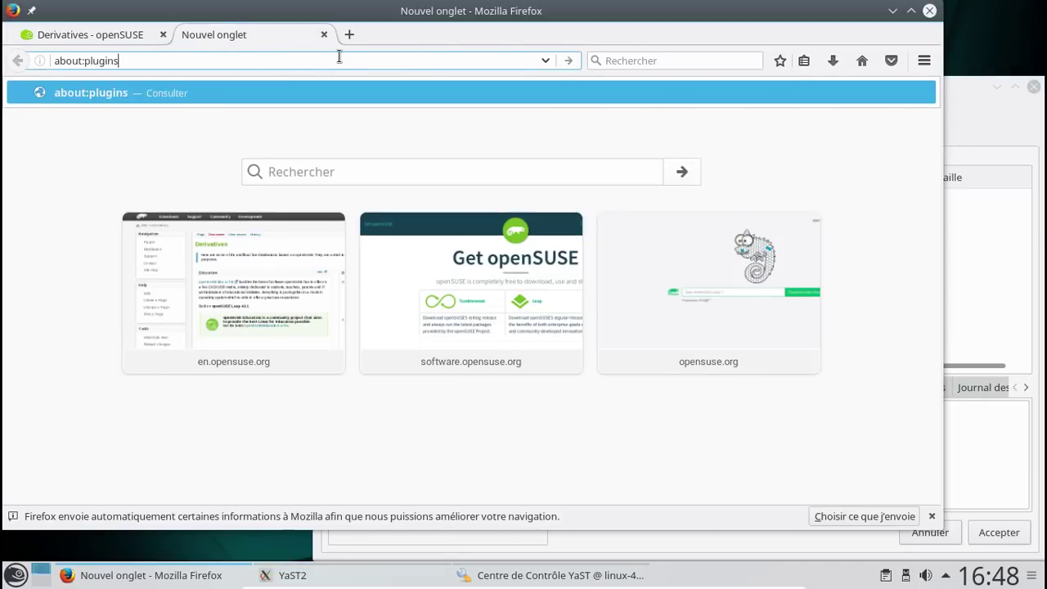
pyautogui.press('Return')
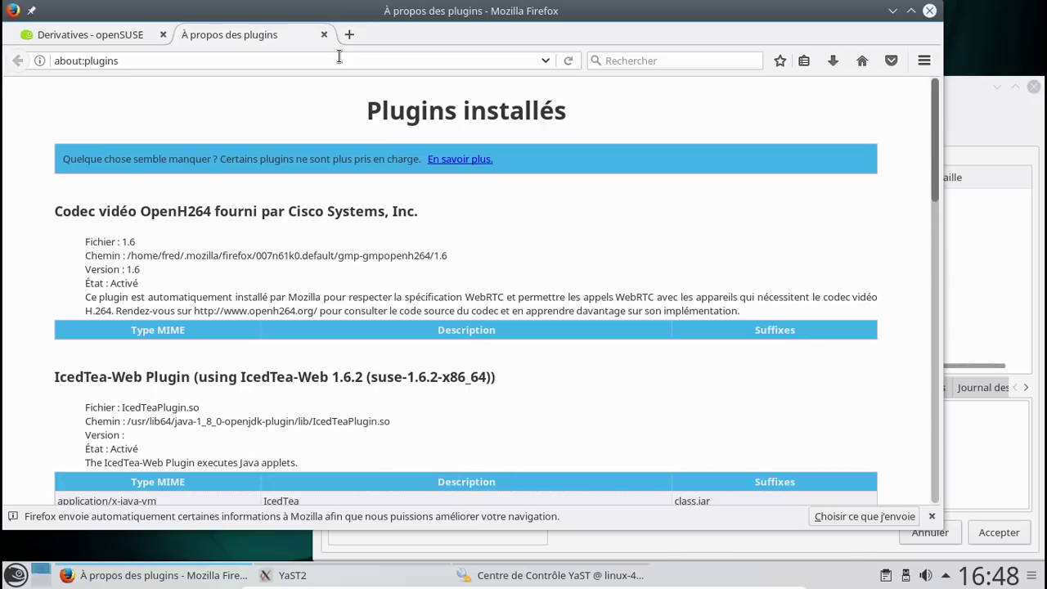
# Step: Read through the installed plugins list to its end, close the plugins page and quit Firefox
pyautogui.scroll(-10, 533, 202)
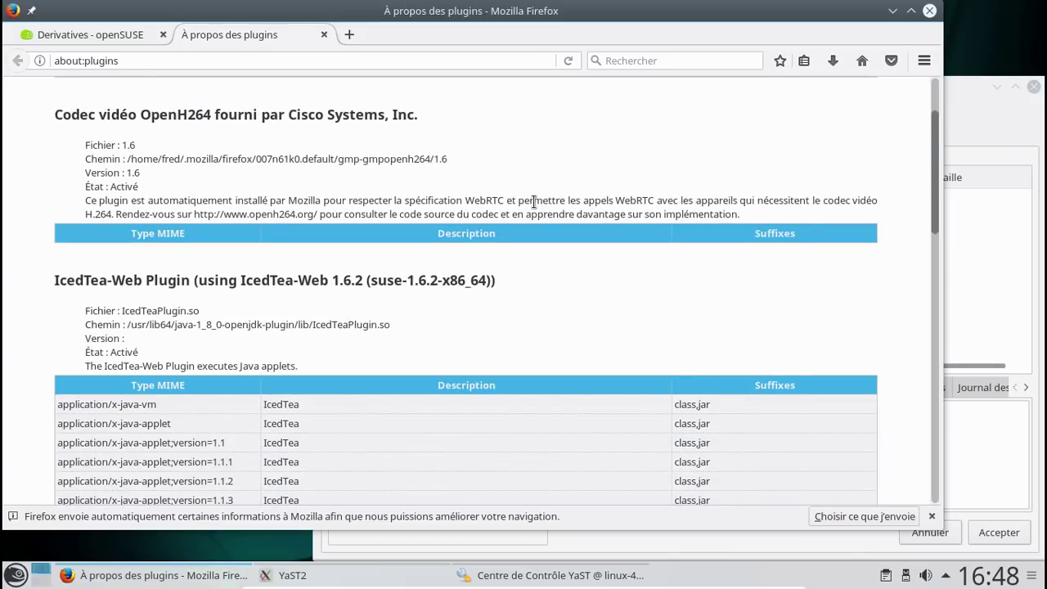
pyautogui.scroll(-8, 534, 208)
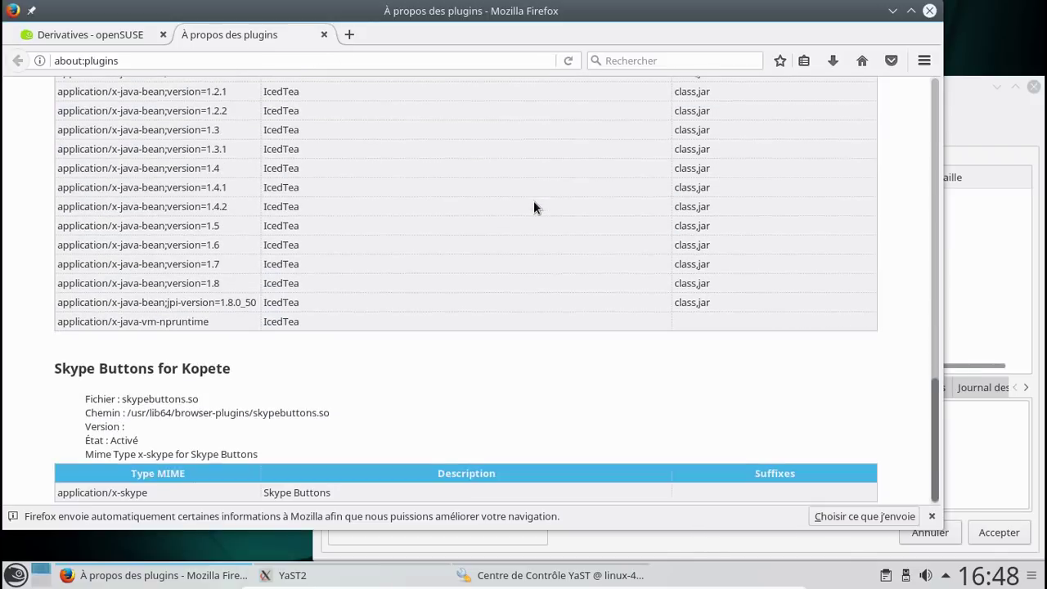
pyautogui.scroll(18, 534, 208)
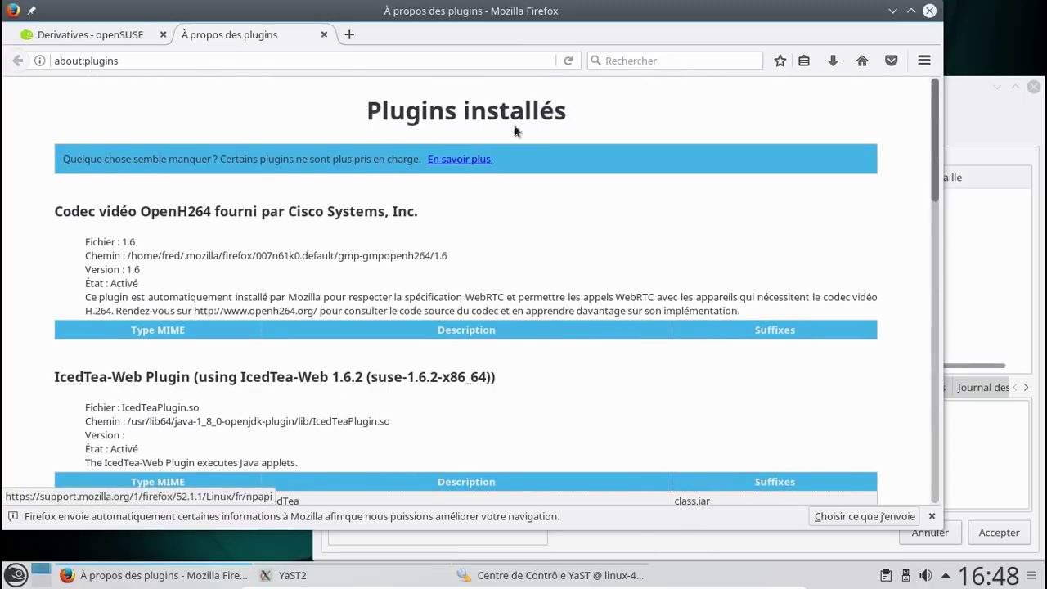
pyautogui.click(323, 35)
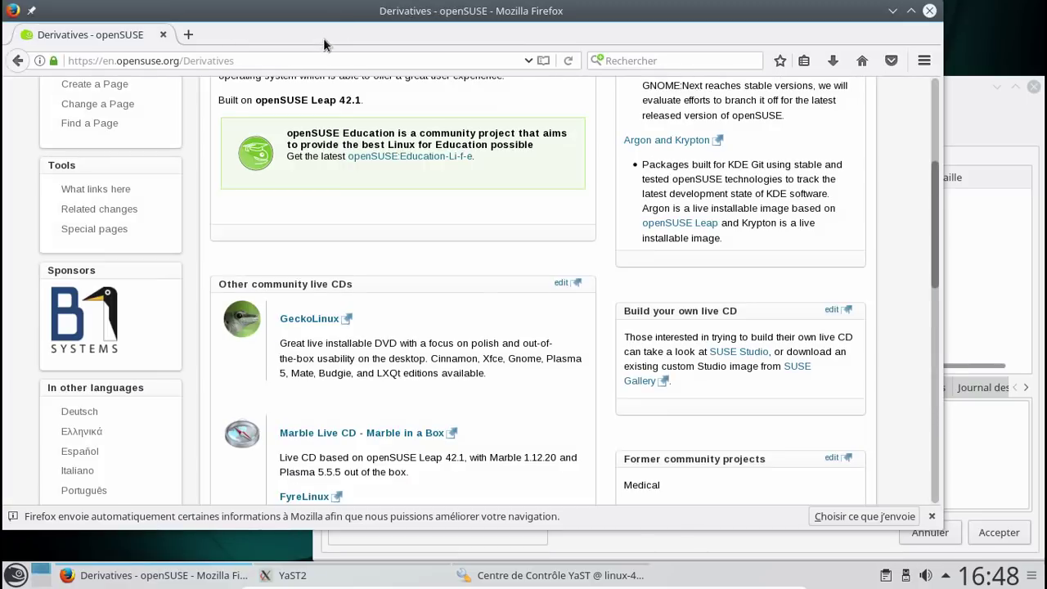
pyautogui.click(929, 11)
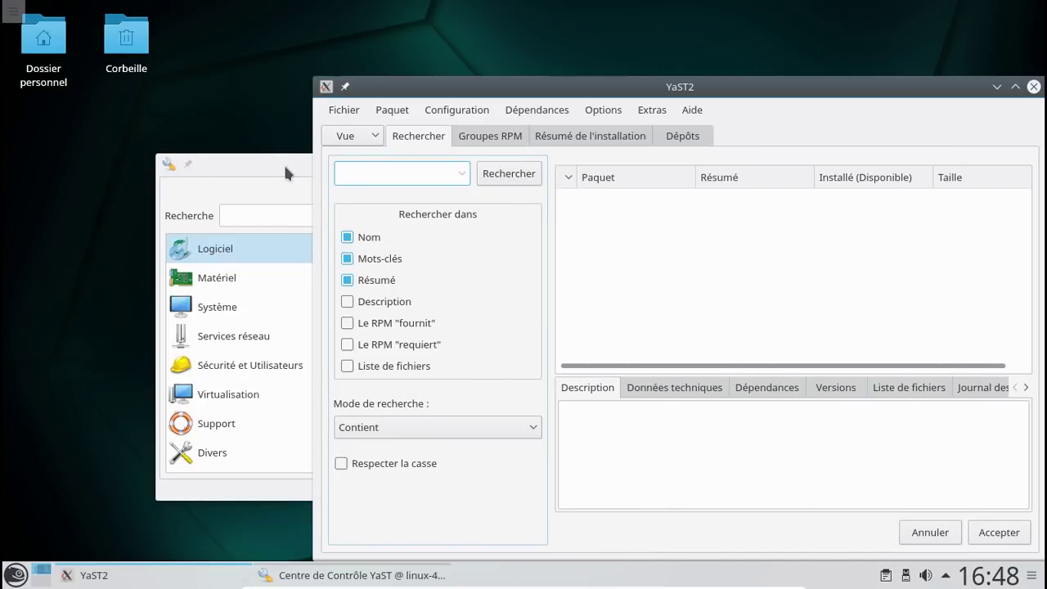
# Step: Search the YaST software manager for gstreamer packages
pyautogui.write('ges')
pyautogui.press('BackSpace')
pyautogui.press('BackSpace')
pyautogui.press('BackSpace')
pyautogui.press('BackSpace')
pyautogui.write('streamer')
pyautogui.press('Return')
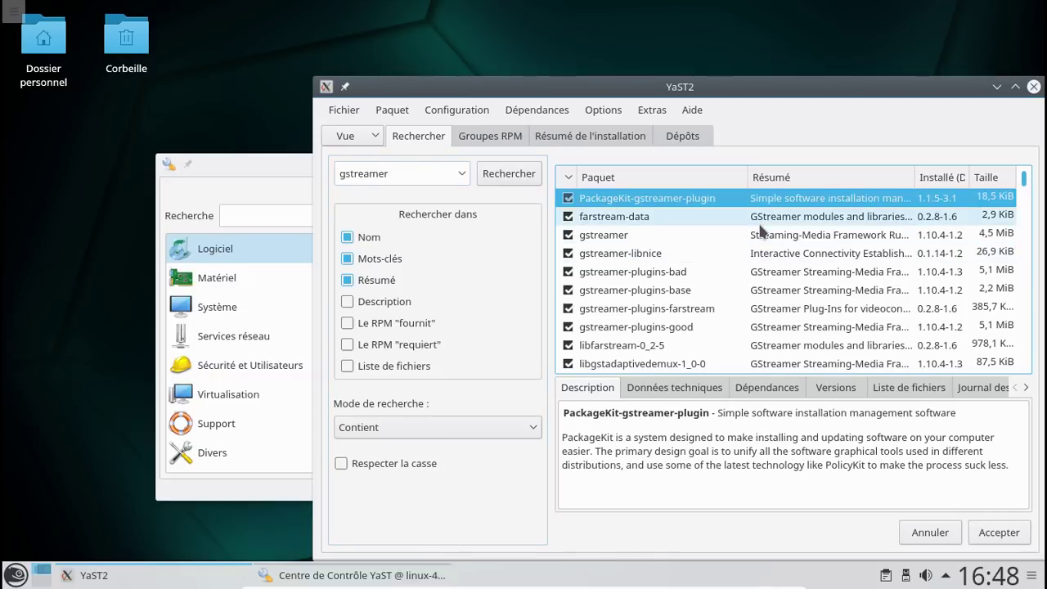
# Step: Look through the package results and mark gstreamer-plugins-good-extra for installation
pyautogui.scroll(-1, 761, 233)
pyautogui.scroll(-10, 761, 234)
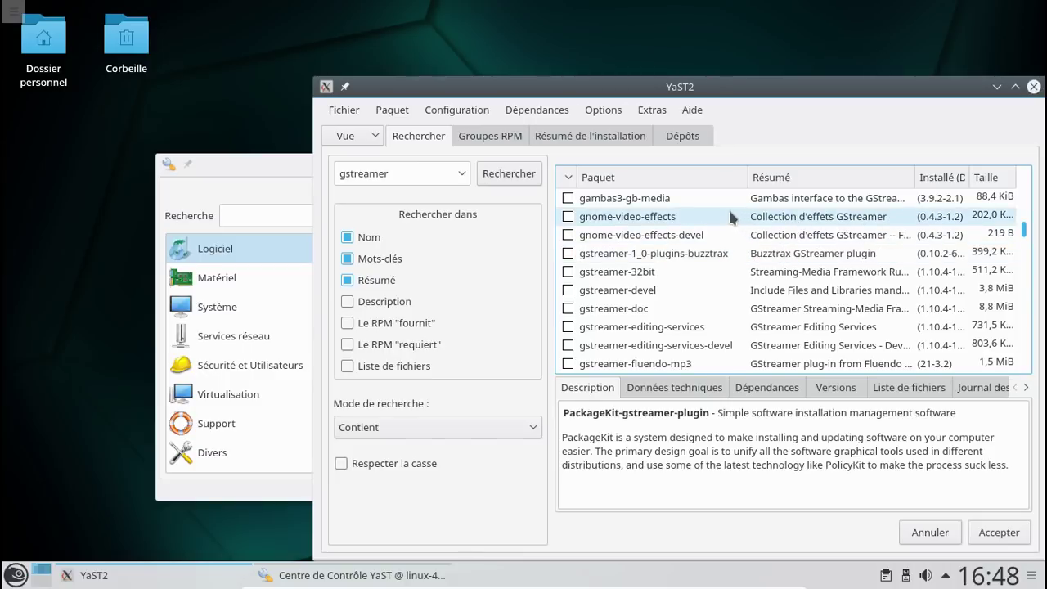
pyautogui.scroll(-2, 761, 282)
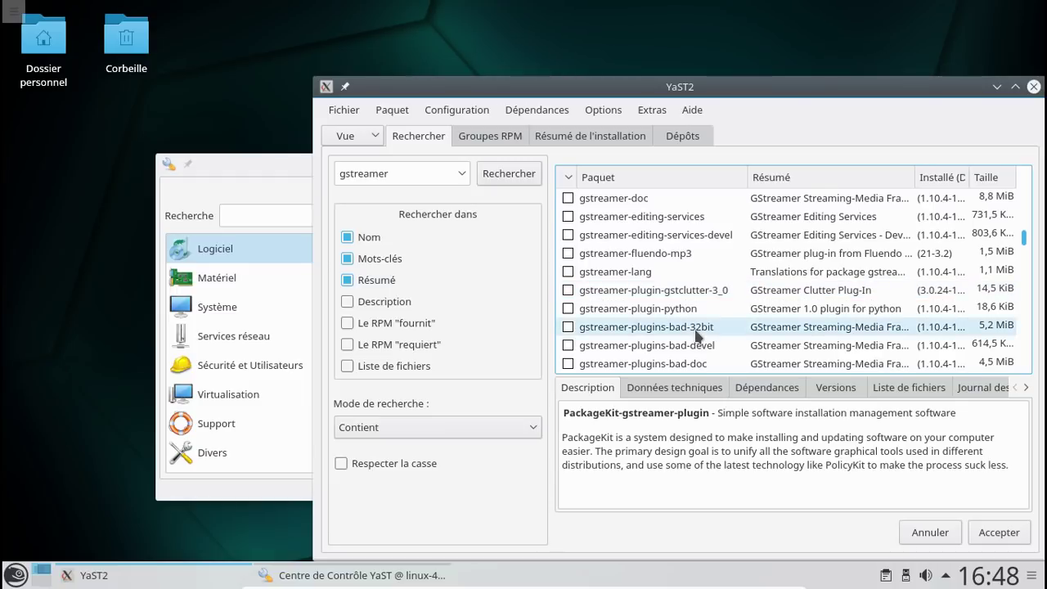
pyautogui.scroll(-5, 739, 333)
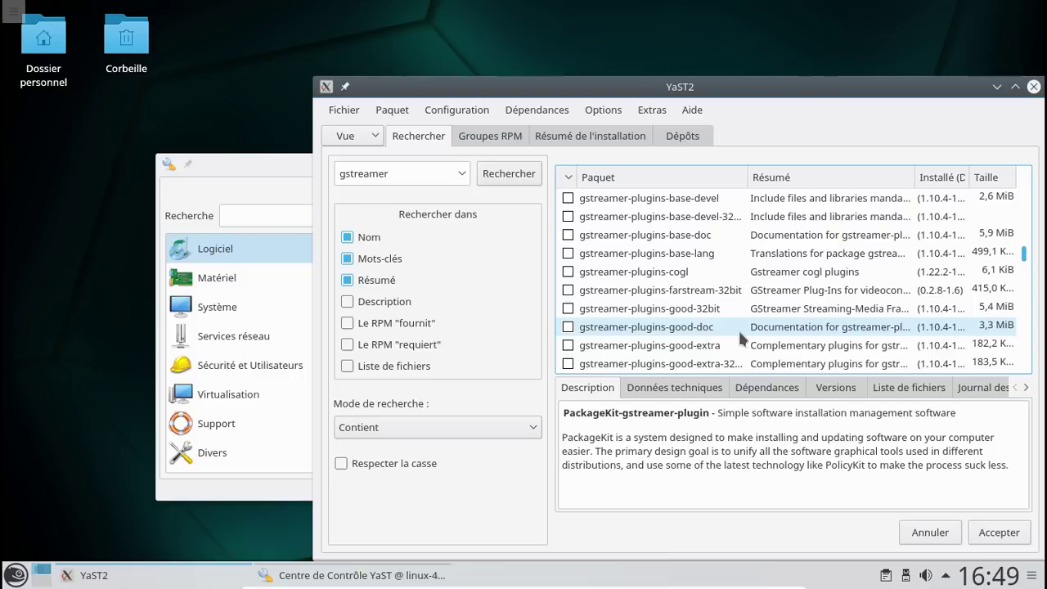
pyautogui.scroll(-2, 738, 328)
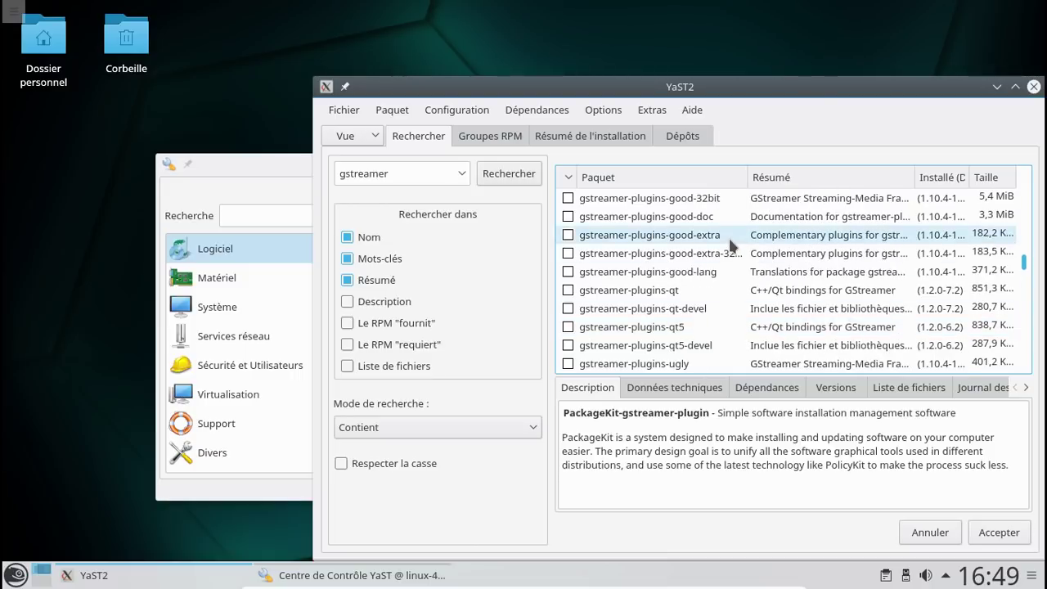
pyautogui.click(730, 238)
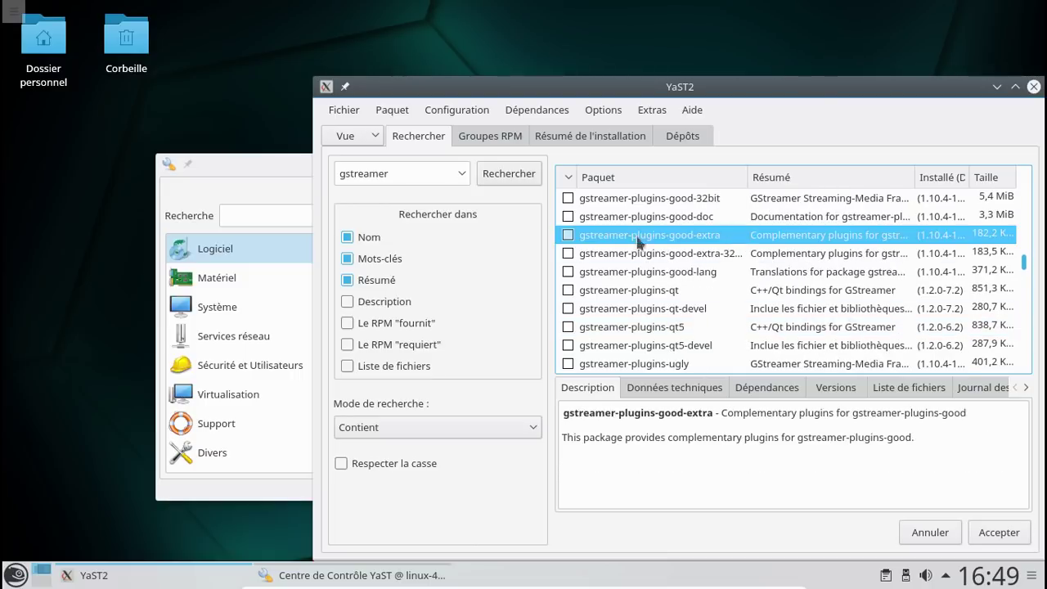
pyautogui.click(568, 234)
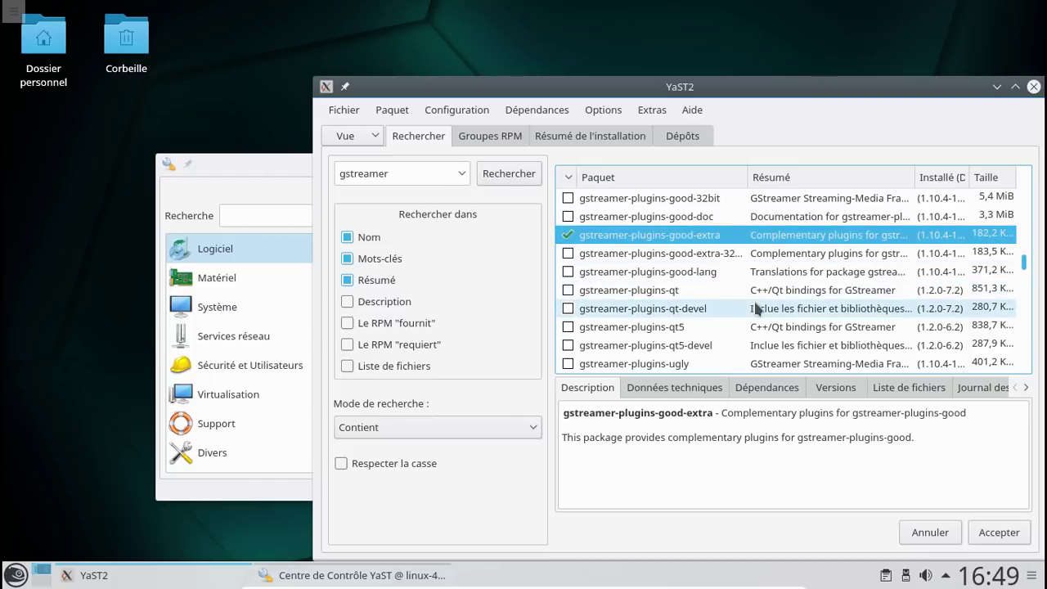
# Step: Mark gstreamer-plugins-ugly for installation, then accept the selection together with the automatic dependency changes to start installing
pyautogui.scroll(-2, 757, 309)
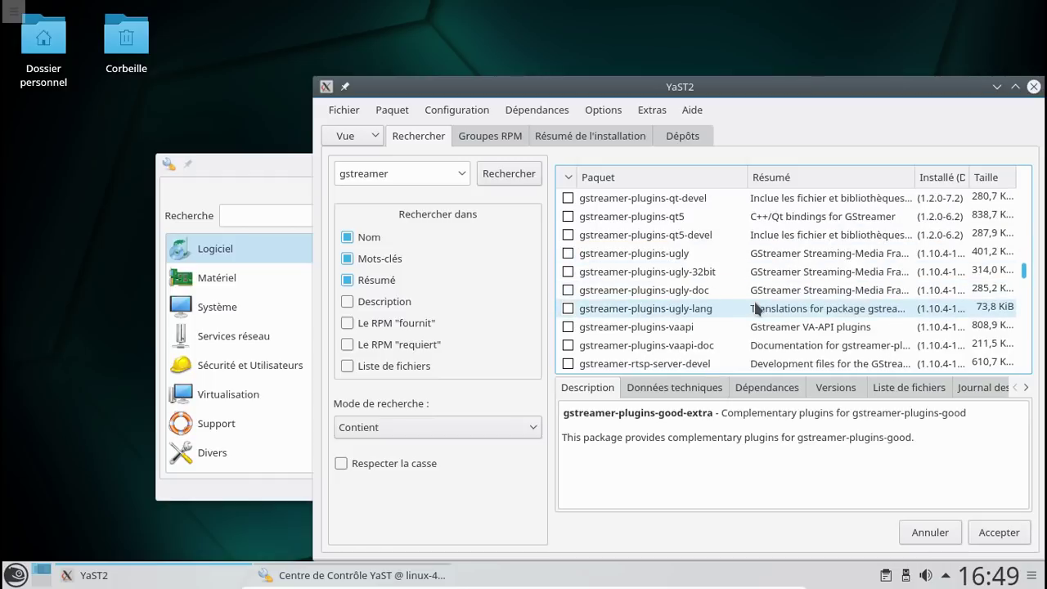
pyautogui.click(568, 254)
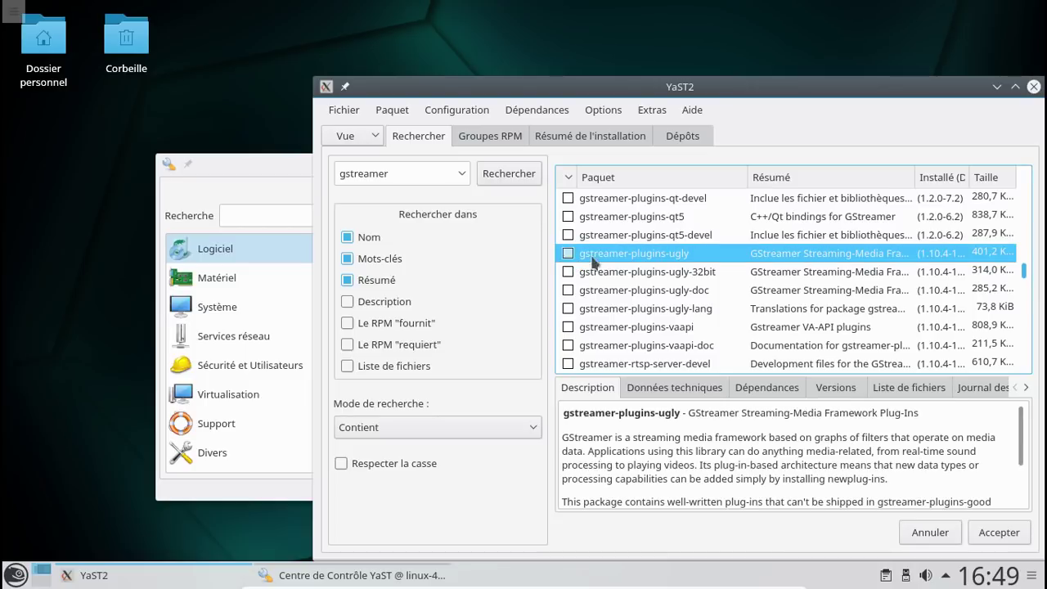
pyautogui.scroll(-10, 705, 263)
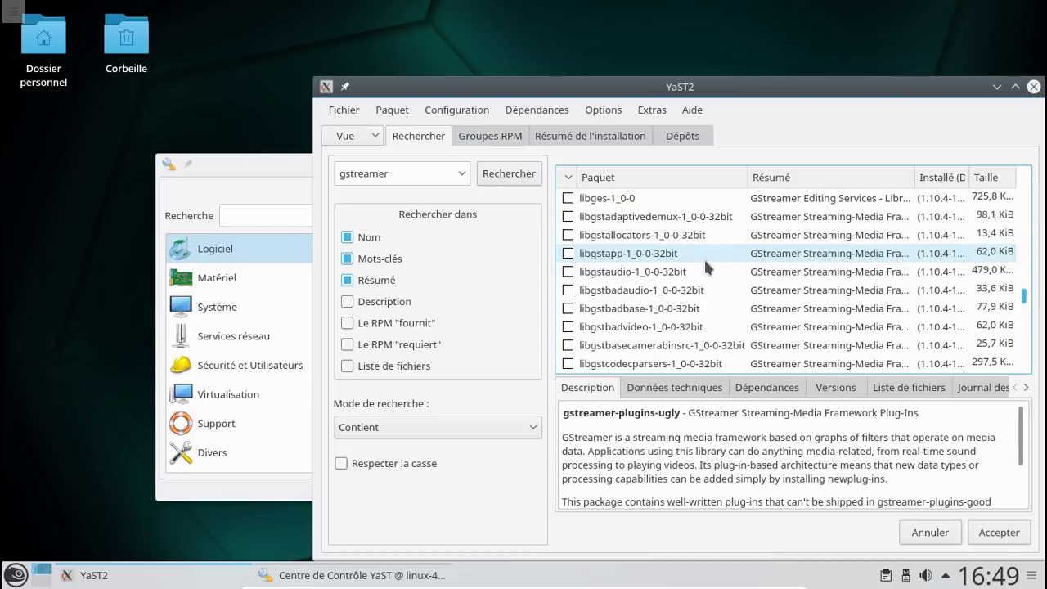
pyautogui.scroll(-15, 705, 267)
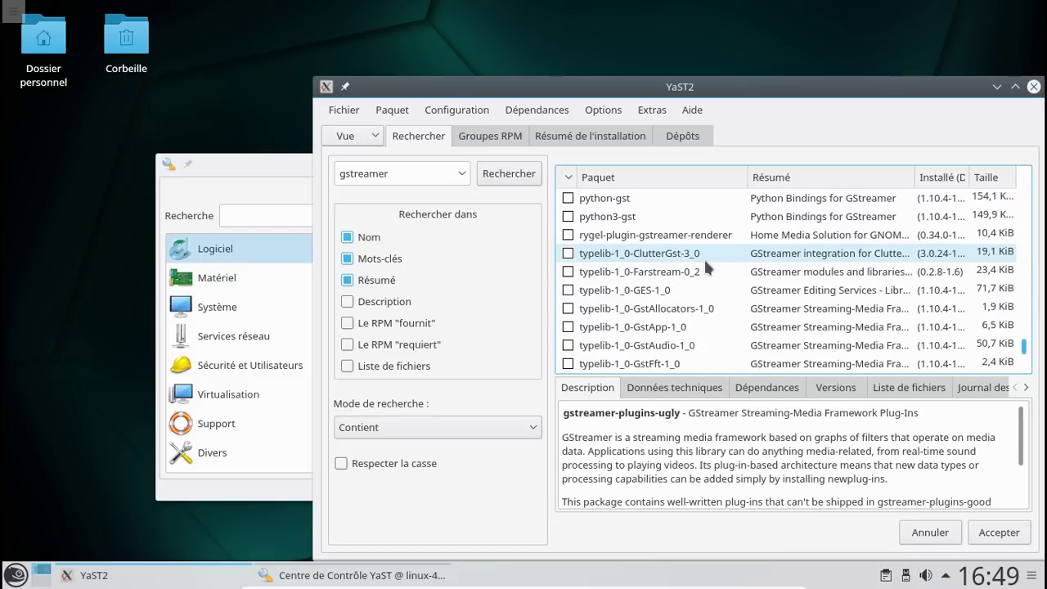
pyautogui.click(998, 533)
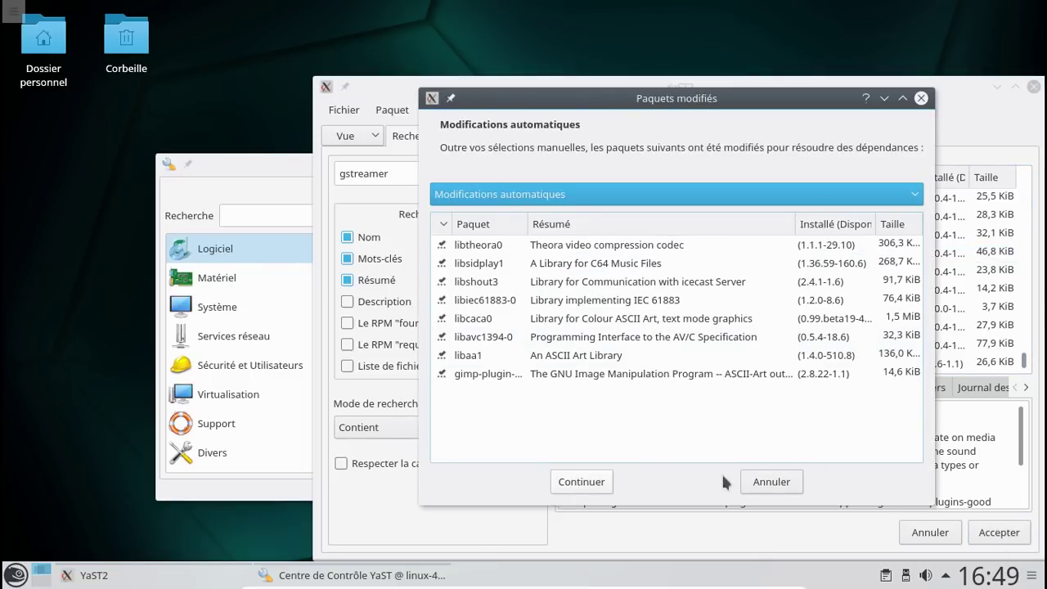
pyautogui.click(582, 482)
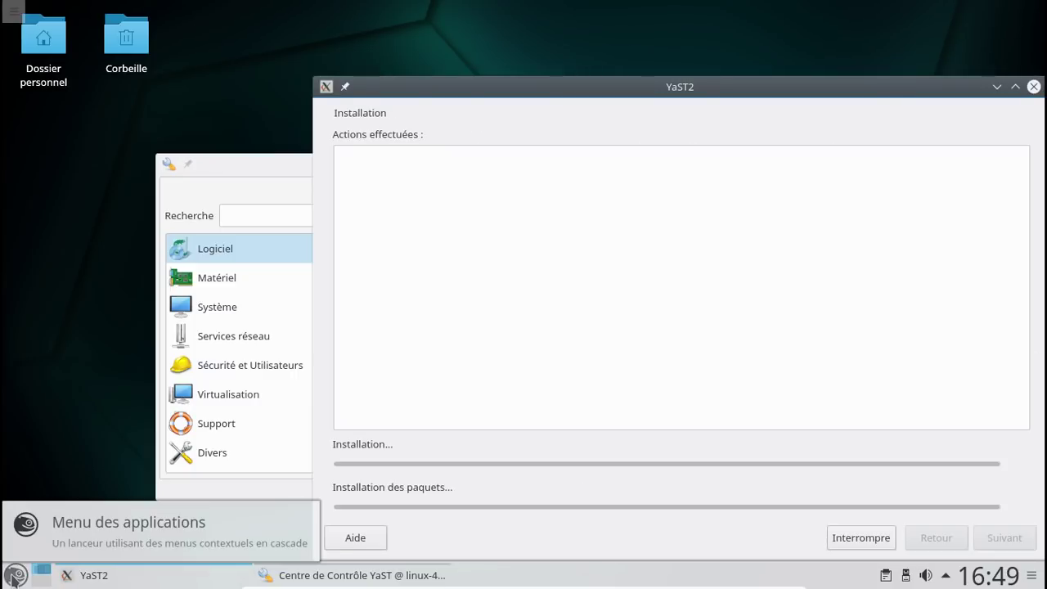
# Step: Open the application menu and look over the Bureautique, Configuration and Graphisme applications
pyautogui.click(14, 576)
pyautogui.press('Up')
pyautogui.press('Up')
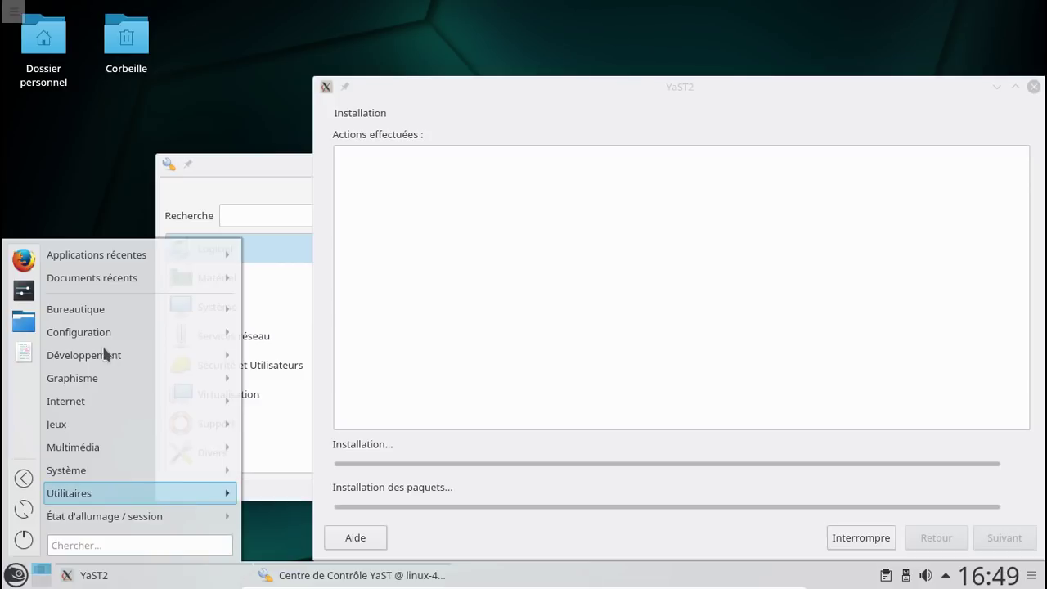
pyautogui.press('Right')
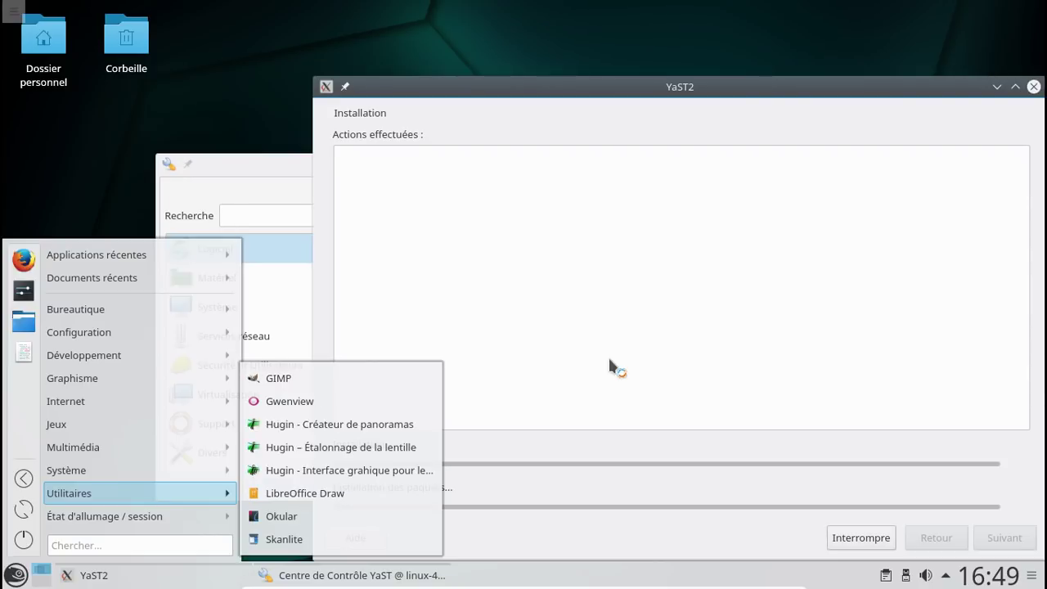
pyautogui.press('Escape')
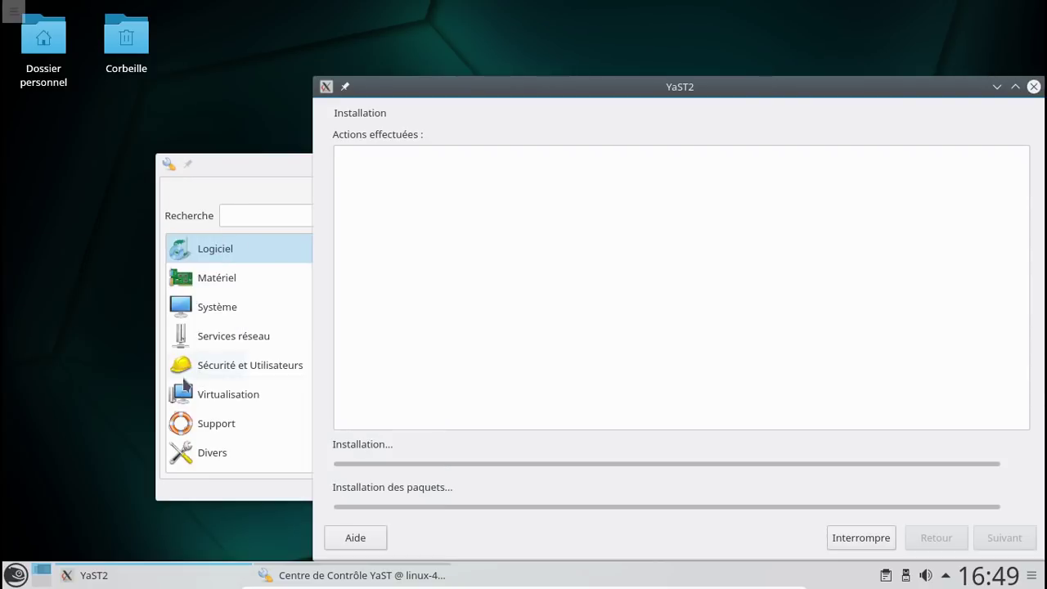
pyautogui.click(14, 575)
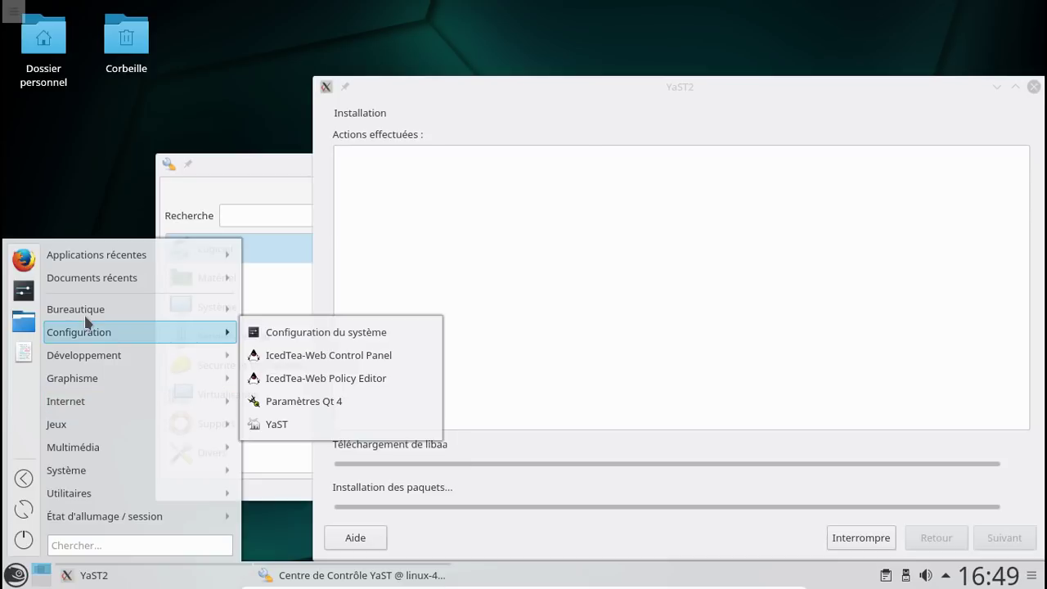
pyautogui.moveTo(84, 316)
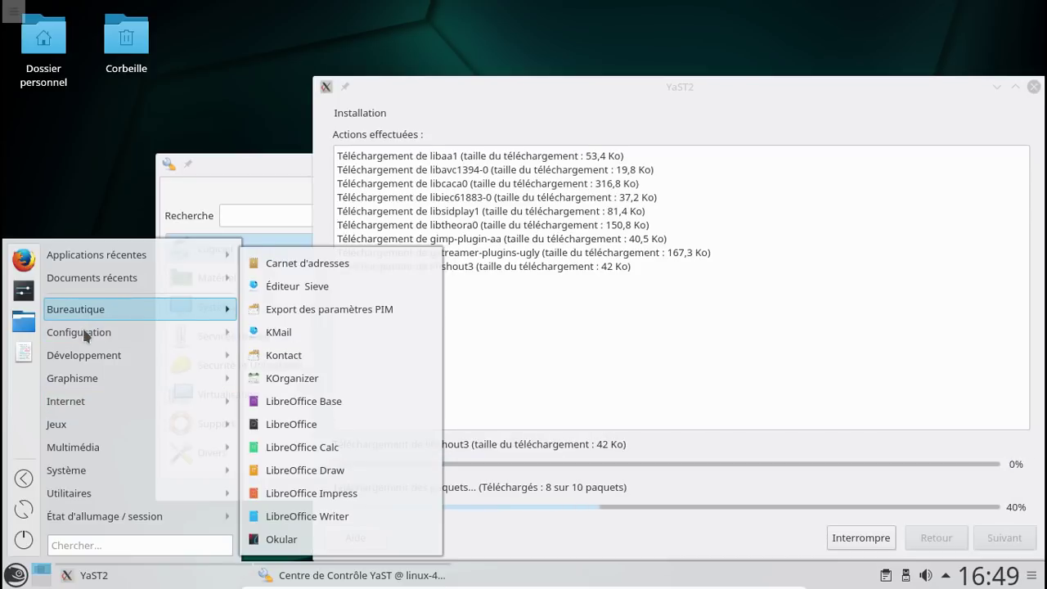
pyautogui.moveTo(79, 339)
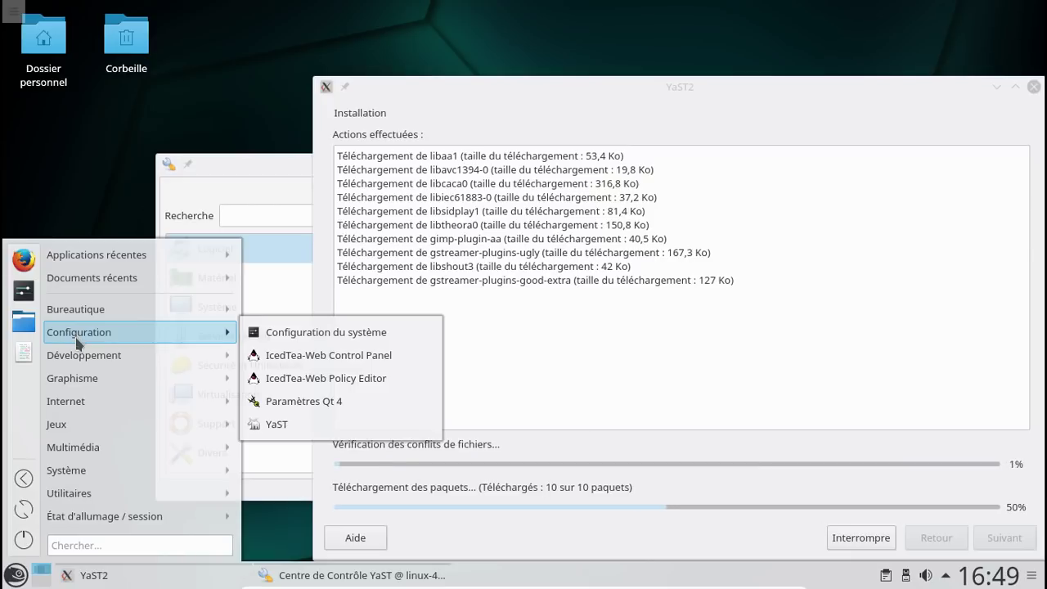
pyautogui.moveTo(78, 383)
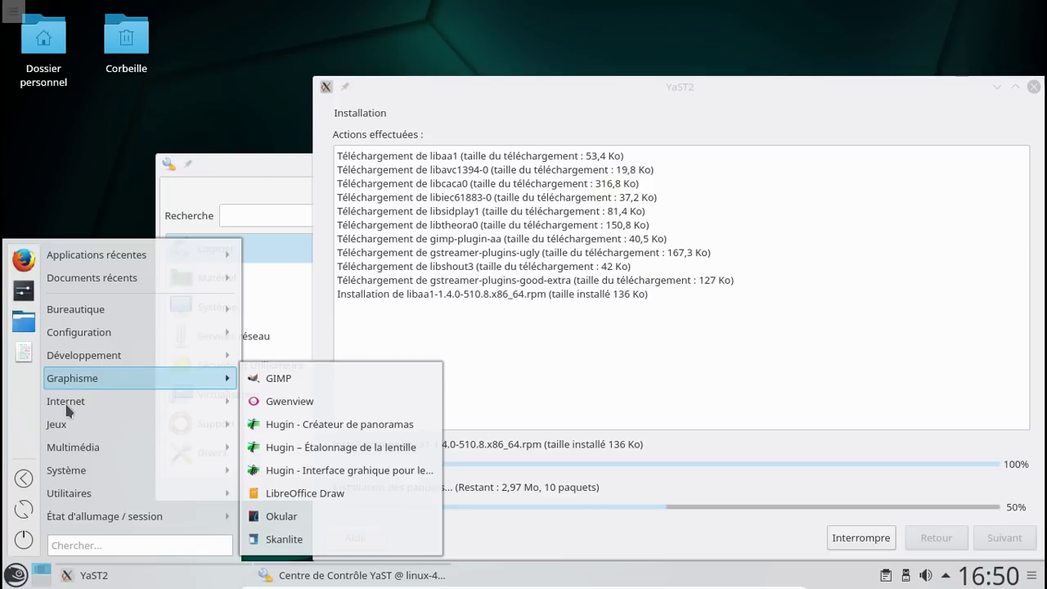
# Step: Look over the Internet, Jeux, Multimédia, Système and Utilitaires applications, then close the application menu
pyautogui.click(69, 410)
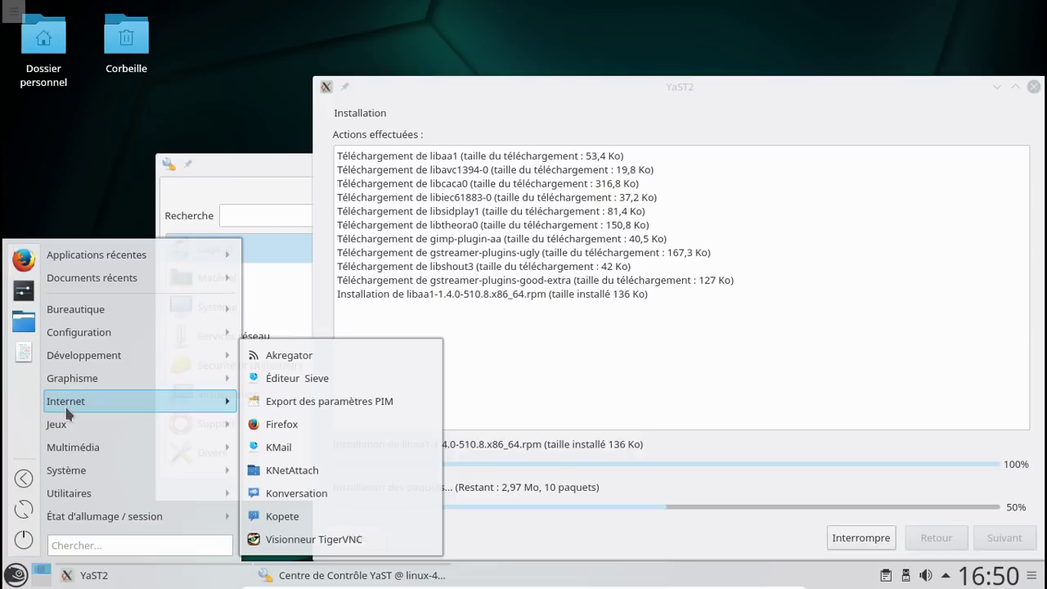
pyautogui.moveTo(68, 427)
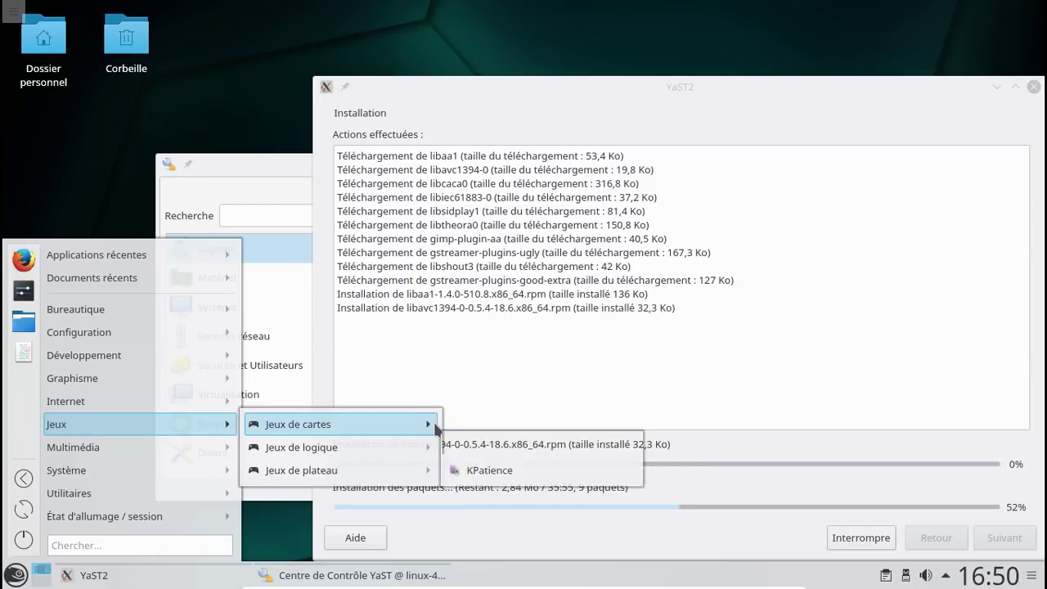
pyautogui.moveTo(392, 445)
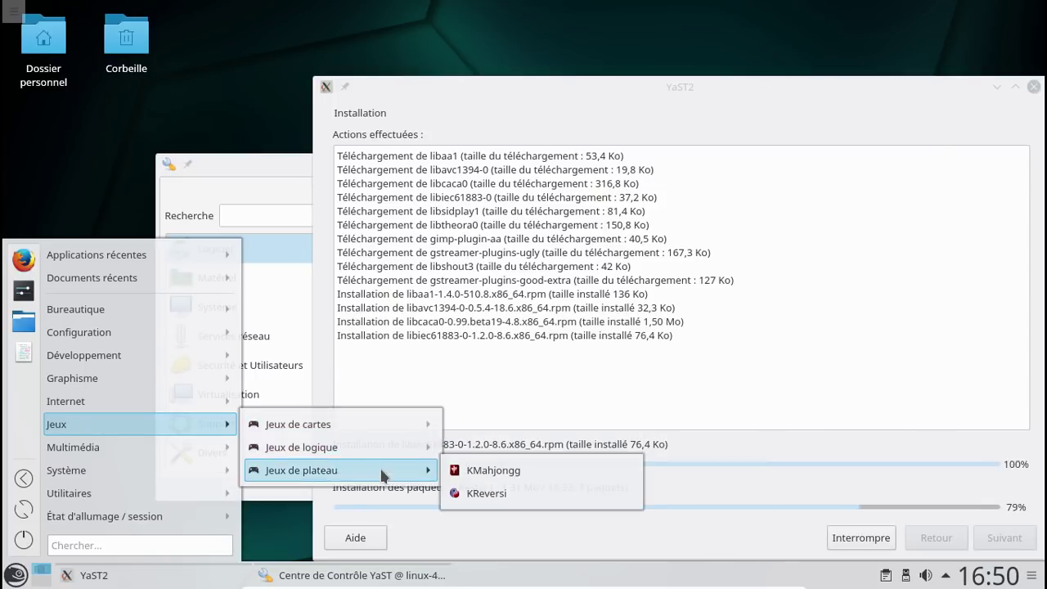
pyautogui.moveTo(240, 455)
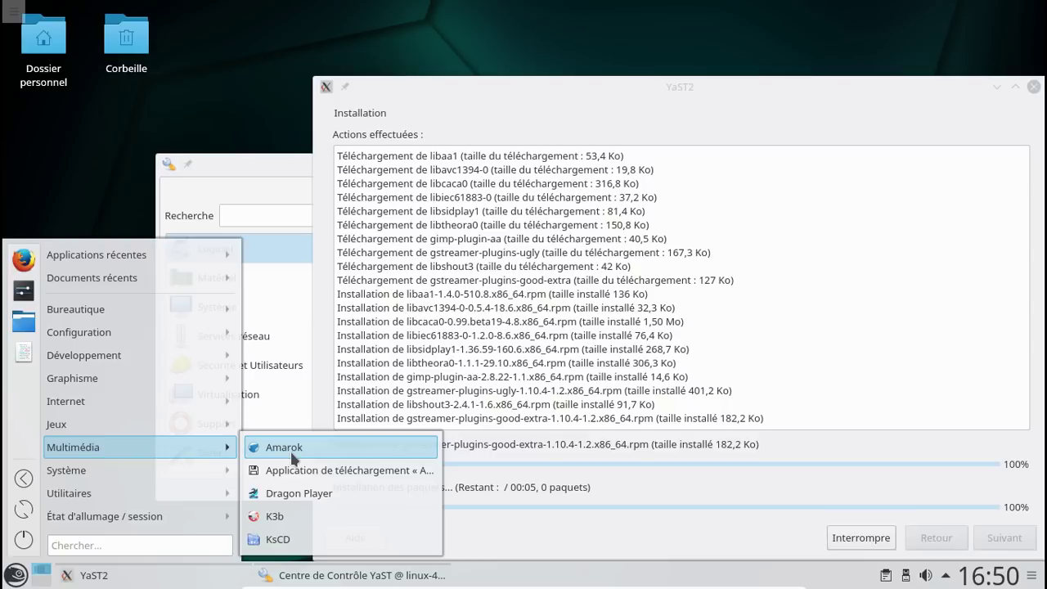
pyautogui.moveTo(155, 473)
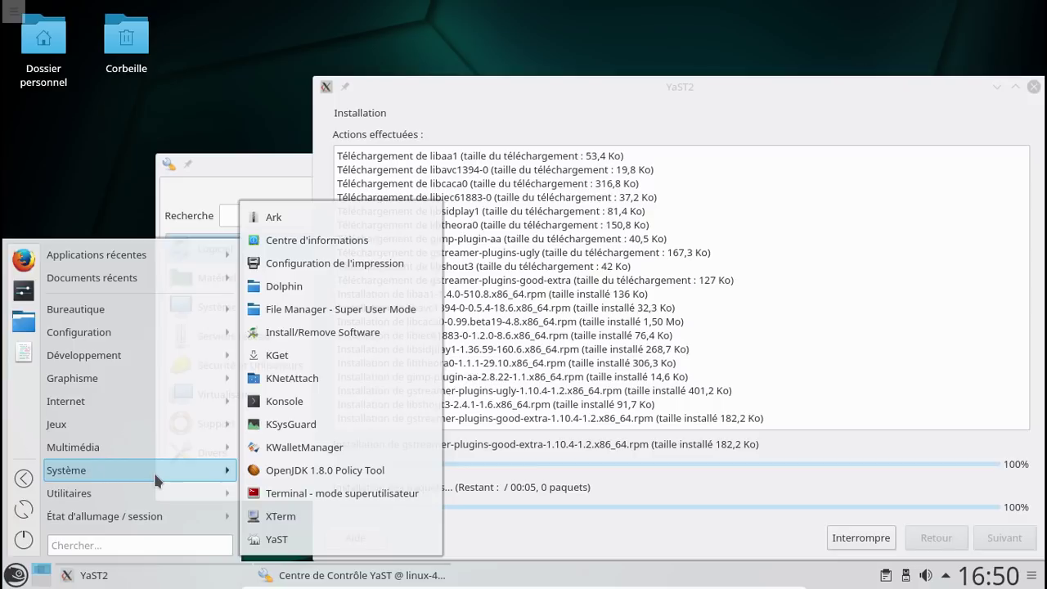
pyautogui.moveTo(219, 499)
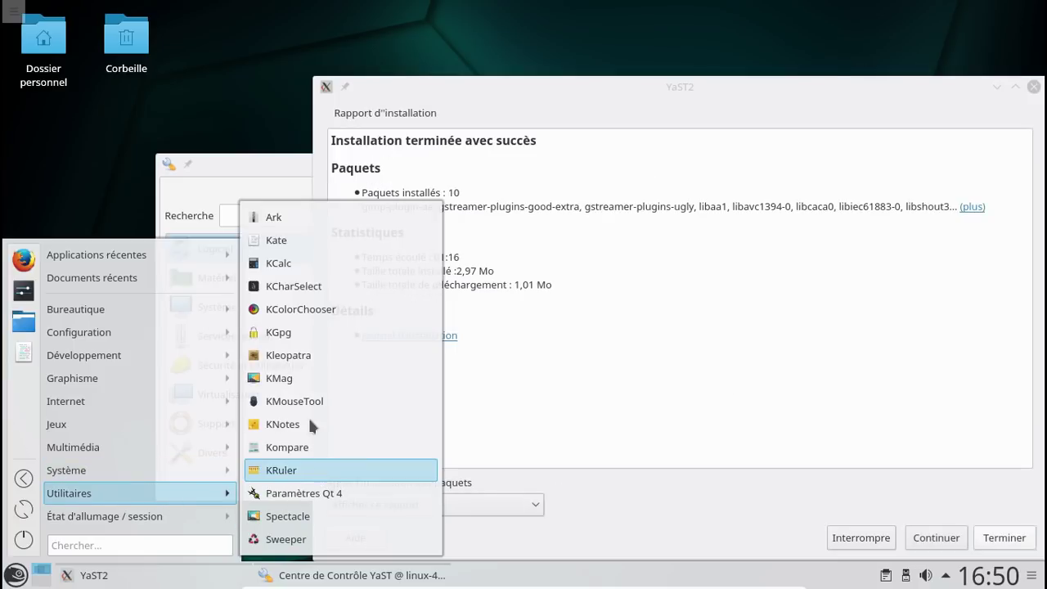
pyautogui.click(550, 346)
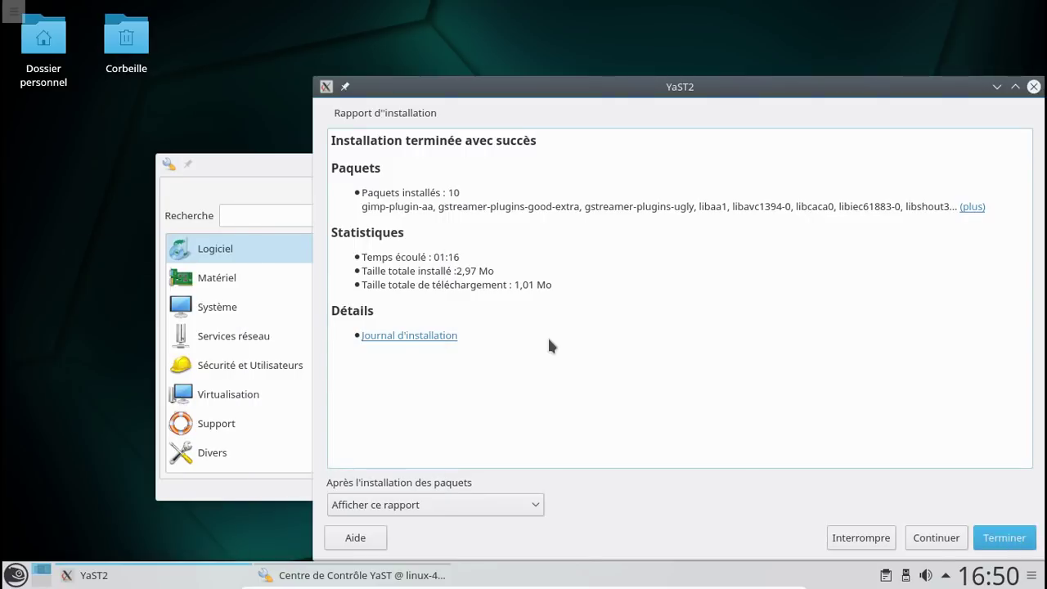
# Step: Finish the installation report and relaunch the Installer et supprimer des logiciels module from the YaST control center
pyautogui.click(1011, 538)
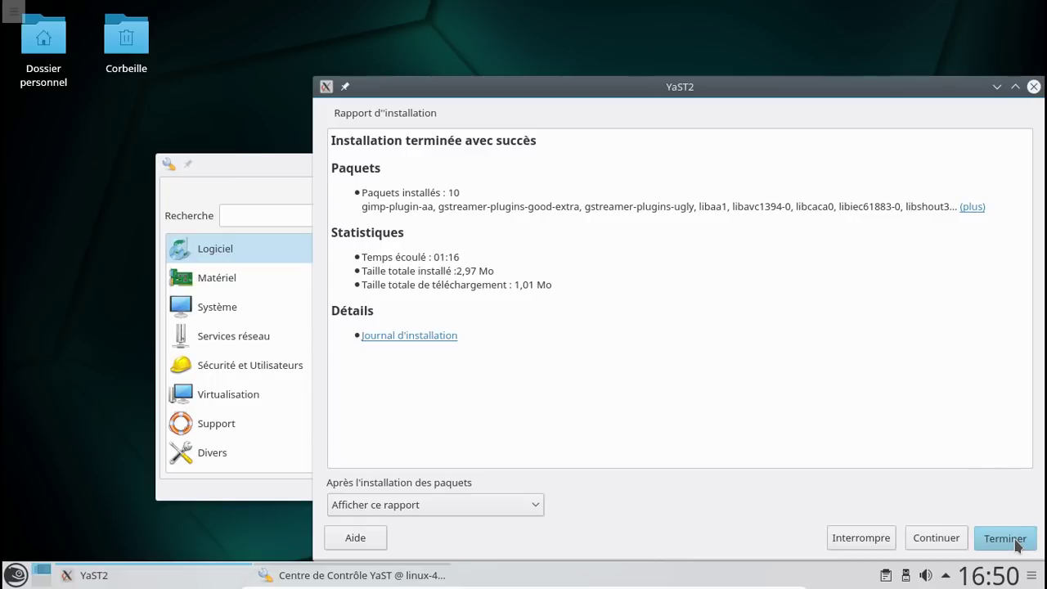
pyautogui.click(473, 384)
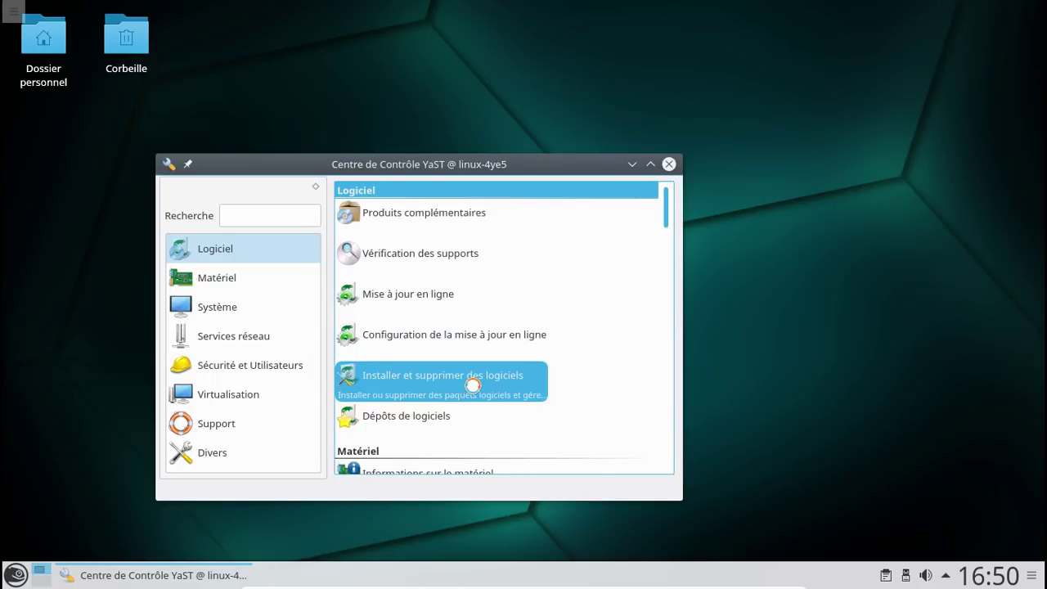
pyautogui.click(518, 378)
pyautogui.click(511, 383)
pyautogui.click(16, 575)
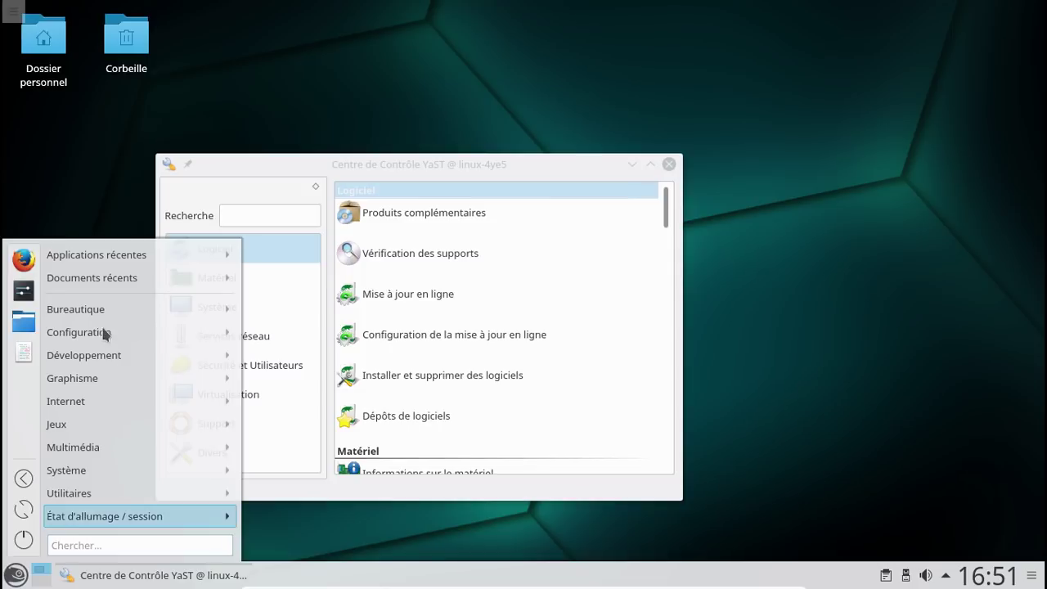
pyautogui.press('Right')
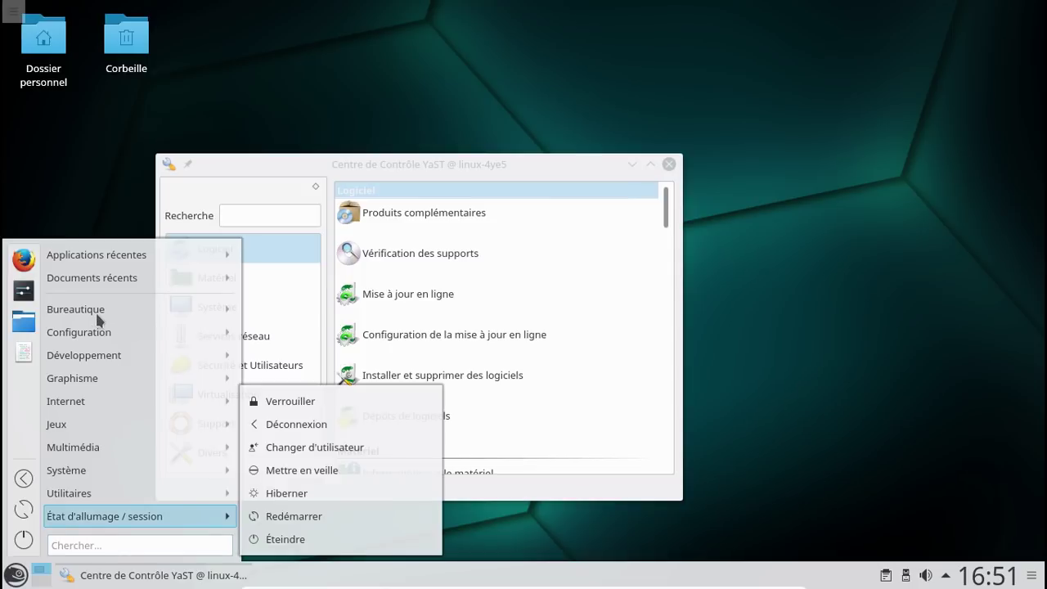
pyautogui.press('Escape')
pyautogui.press('Escape')
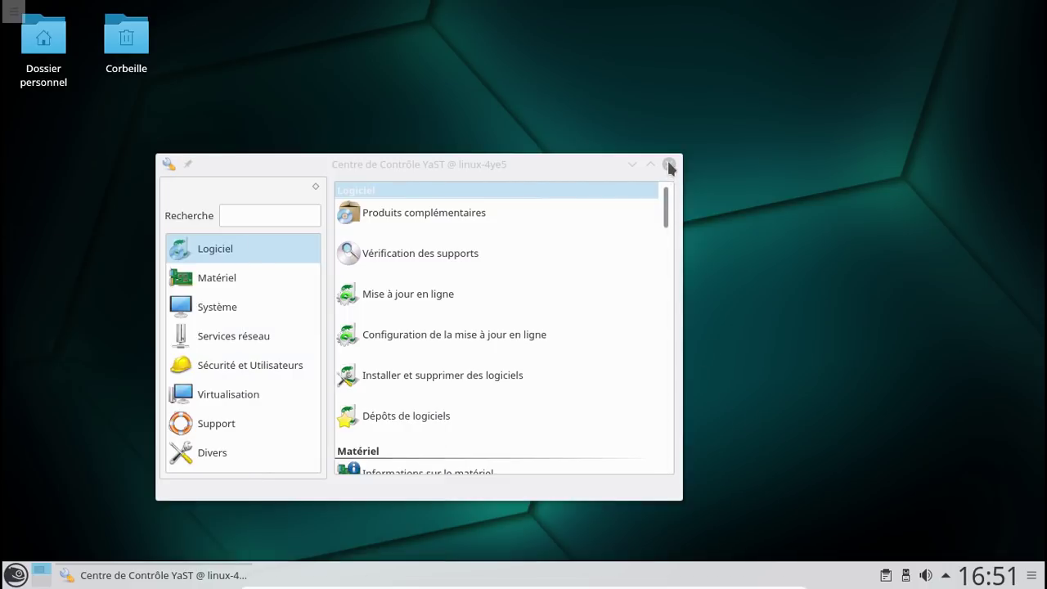
# Step: Close the YaST control center window, dismissing it from the taskbar as well
pyautogui.click(669, 166)
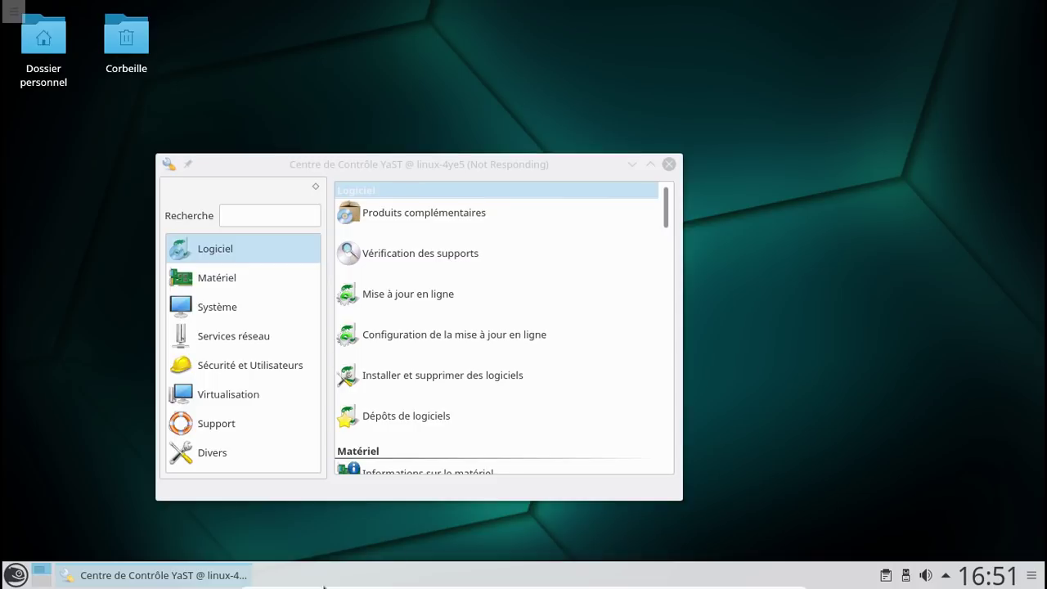
pyautogui.rightClick(227, 581)
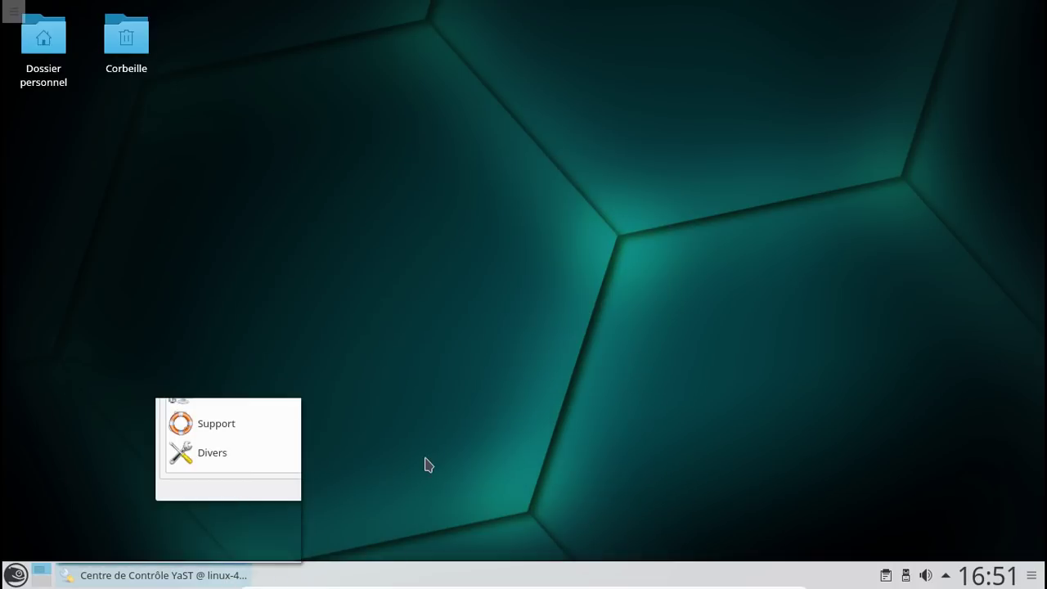
pyautogui.click(278, 551)
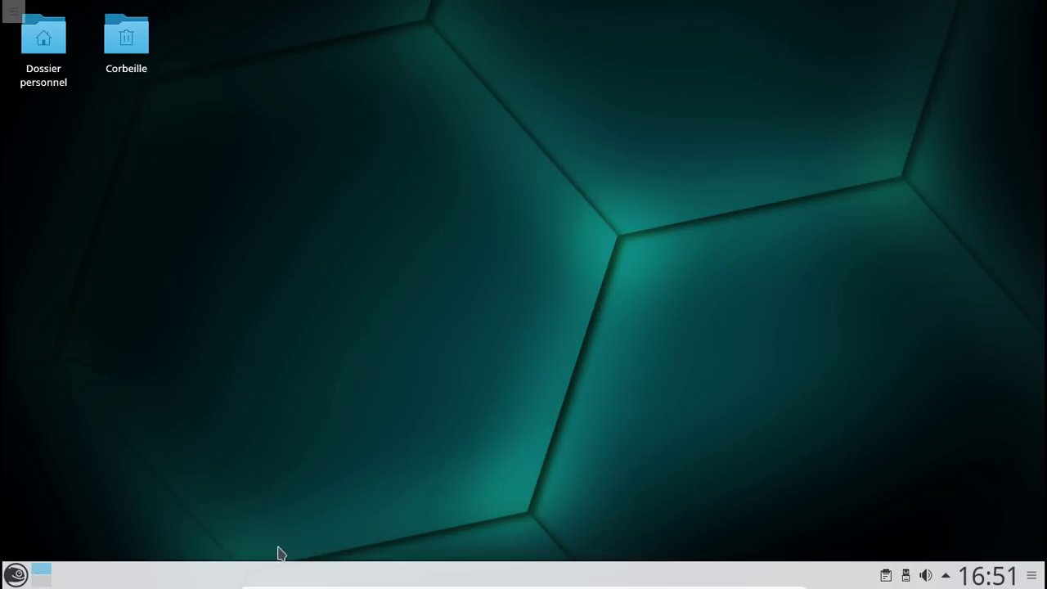
# Step: Search the application menu for vlc, then clear the search text
pyautogui.click(17, 575)
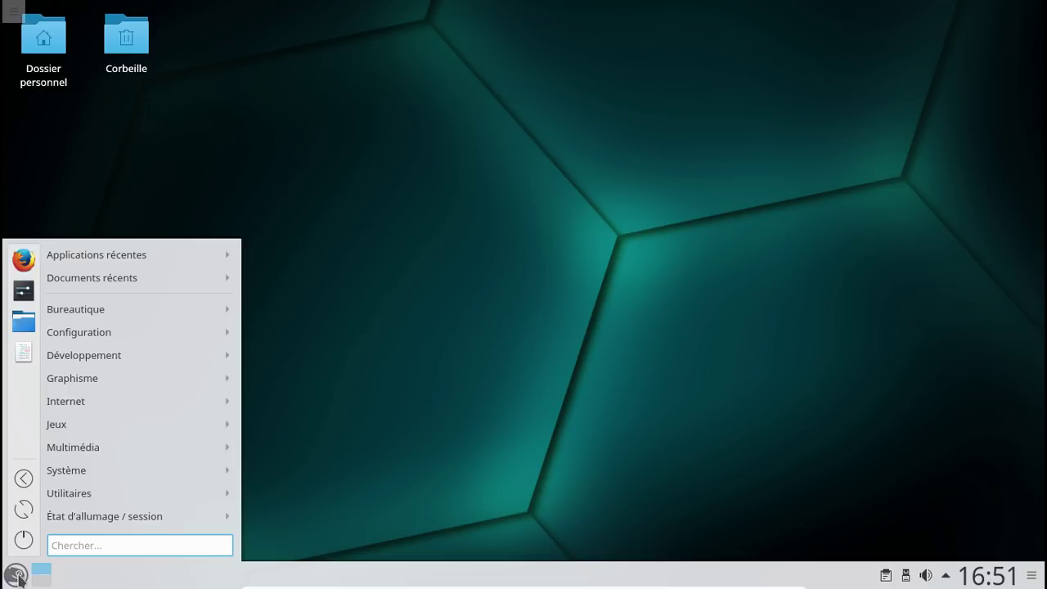
pyautogui.write('vi')
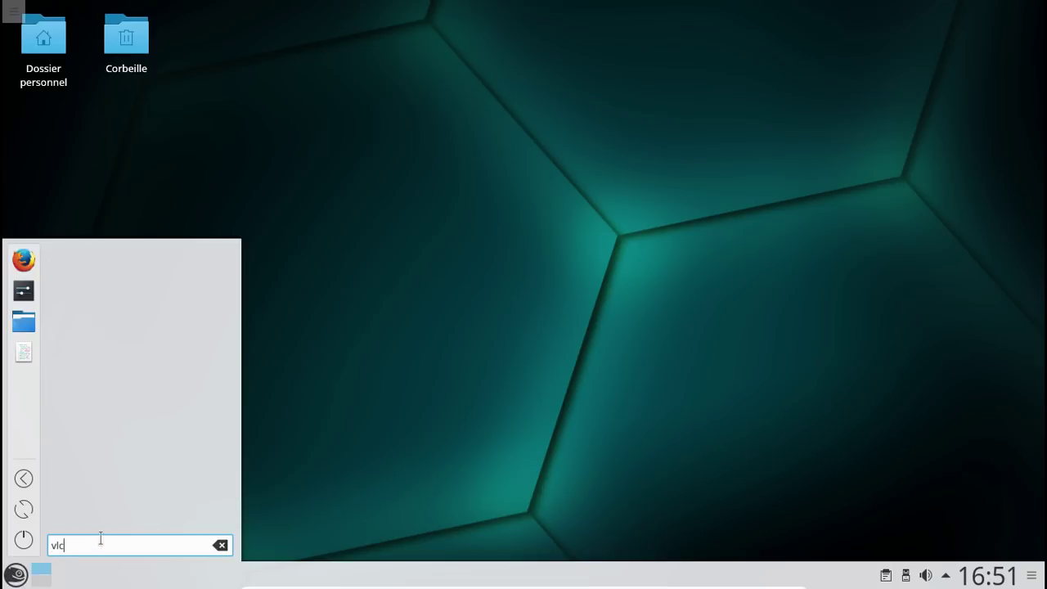
pyautogui.press('BackSpace')
pyautogui.press('BackSpace')
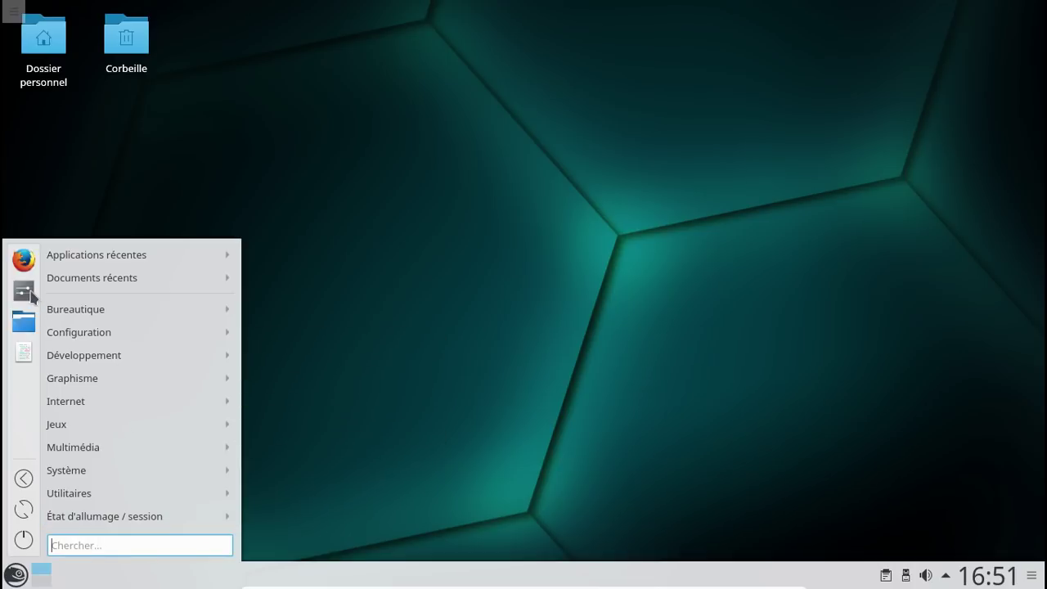
# Step: Find Centre d'informations with the search "info", enlarge its window to view the system information, then close it
pyautogui.write('info')
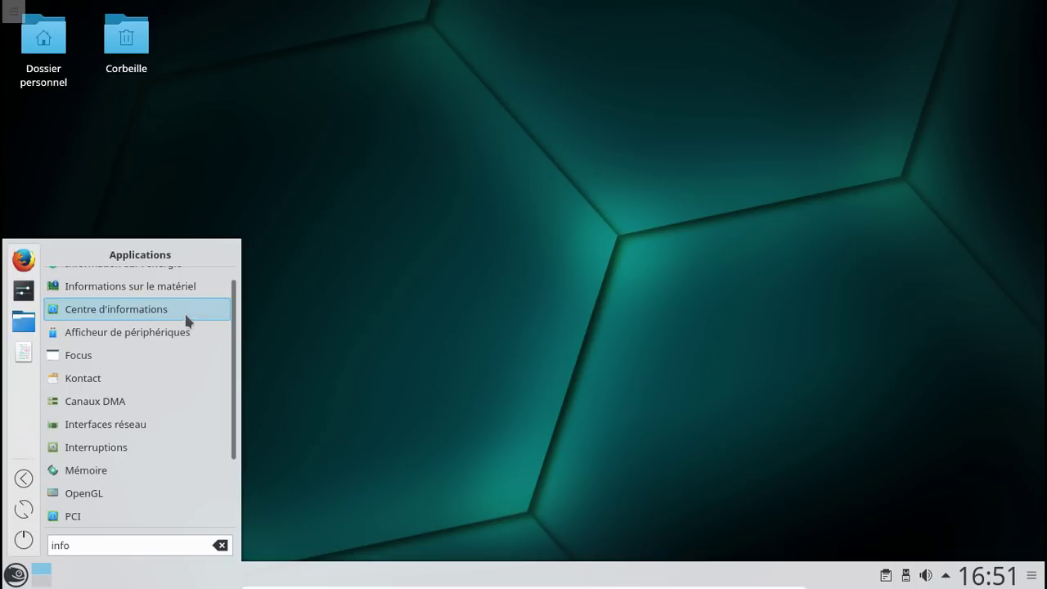
pyautogui.click(170, 311)
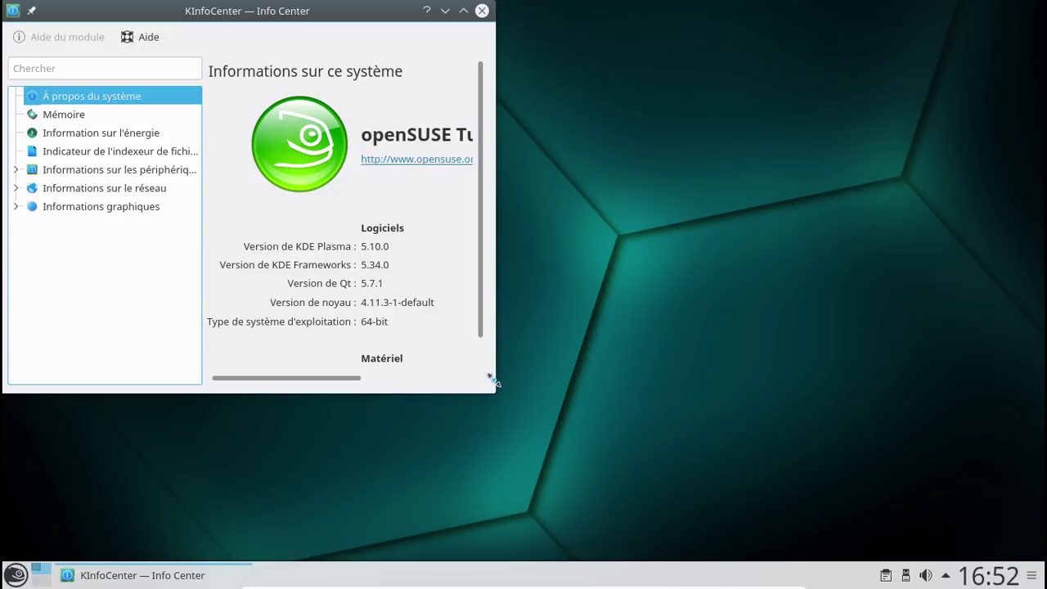
pyautogui.moveTo(829, 456); pyautogui.dragTo(957, 507)
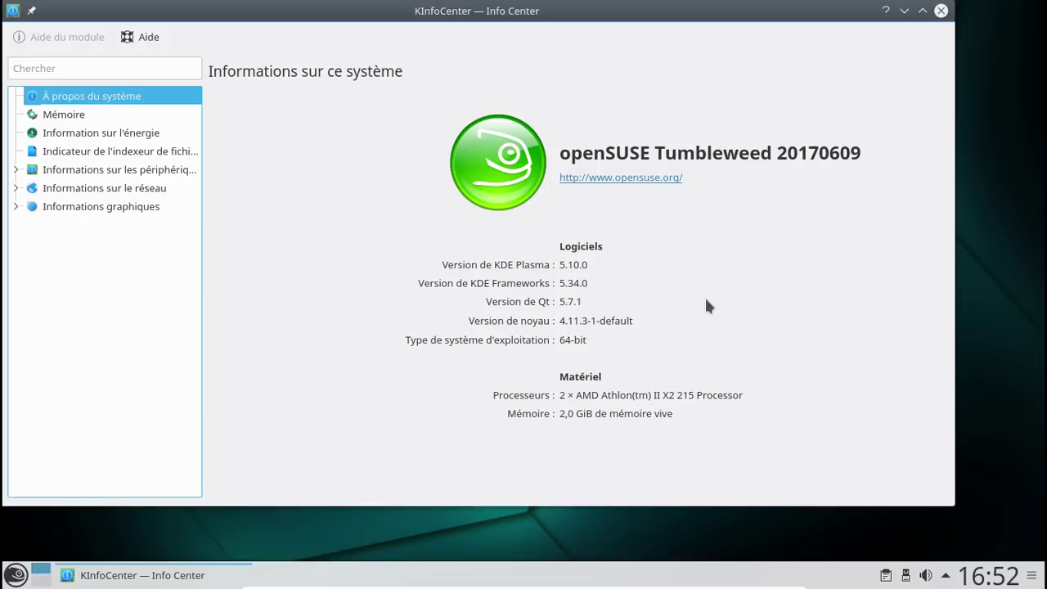
pyautogui.click(941, 11)
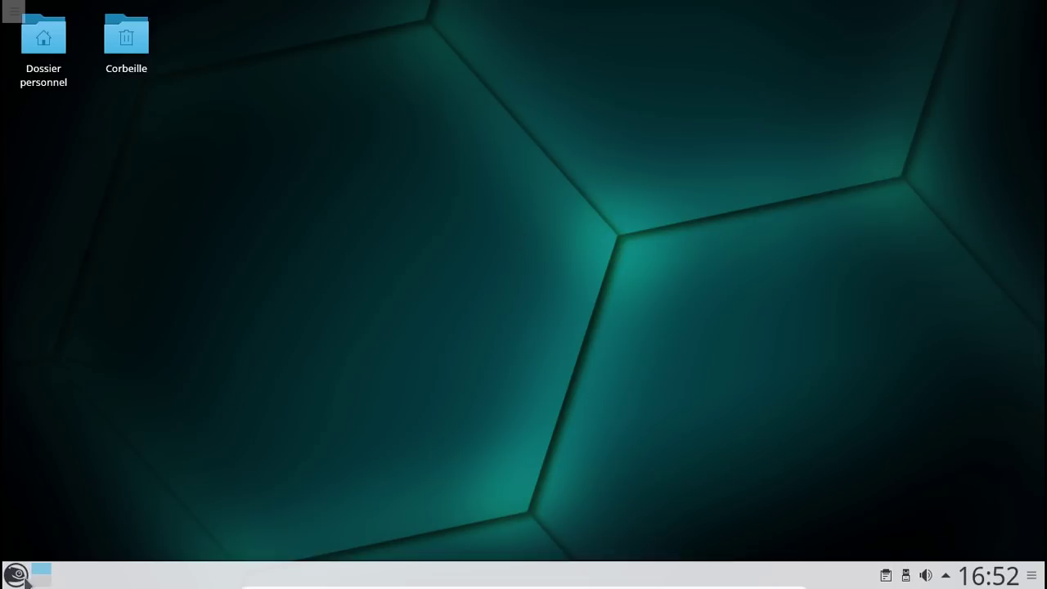
# Step: Search the application menu for "yast", look through the YaST modules and launch Installer et supprimer des logiciels
pyautogui.click(17, 574)
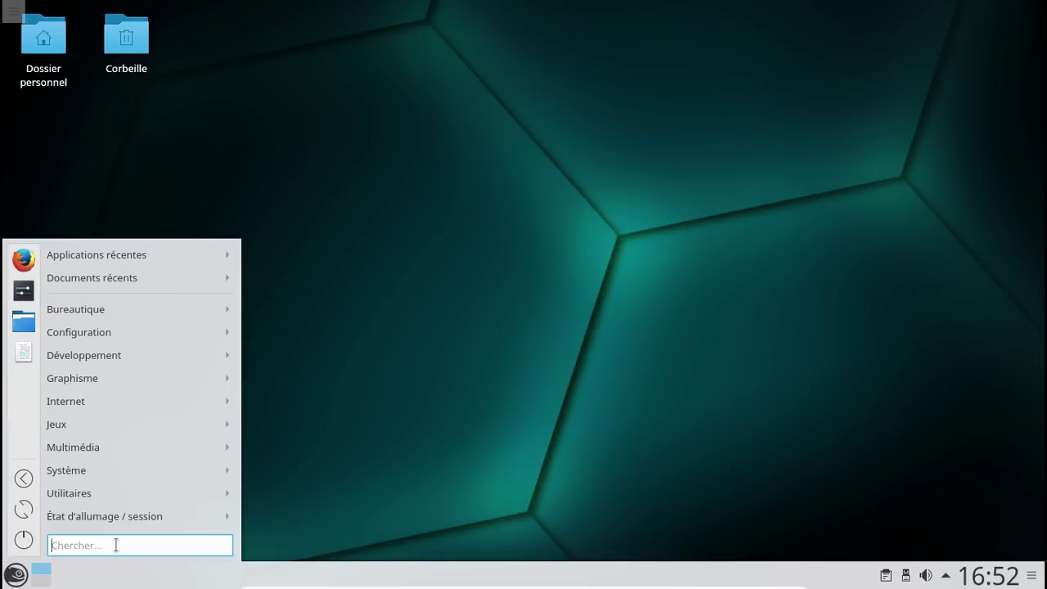
pyautogui.write('yast')
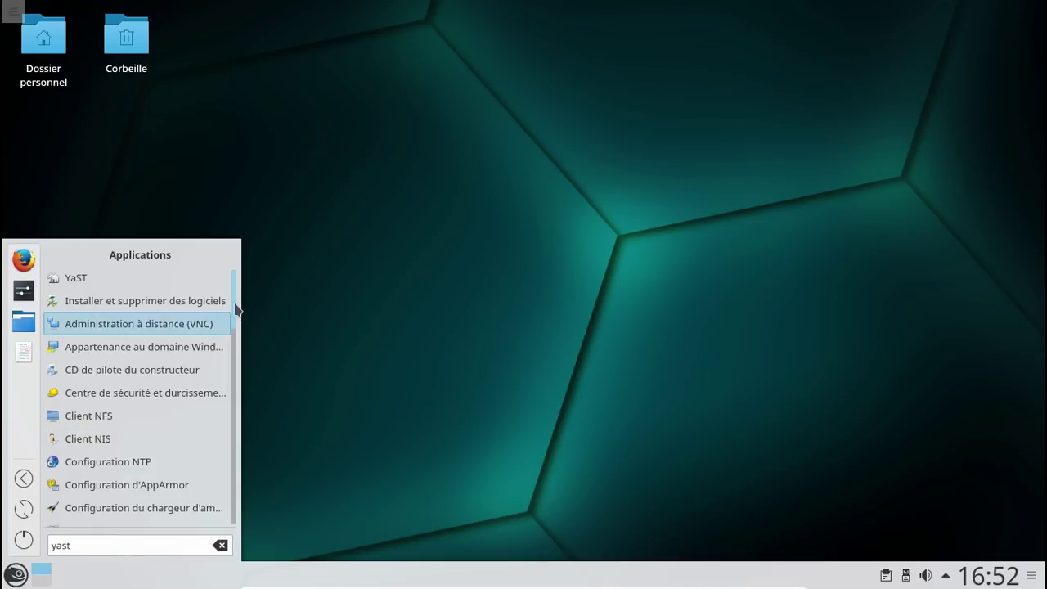
pyautogui.scroll(-5, 234, 386)
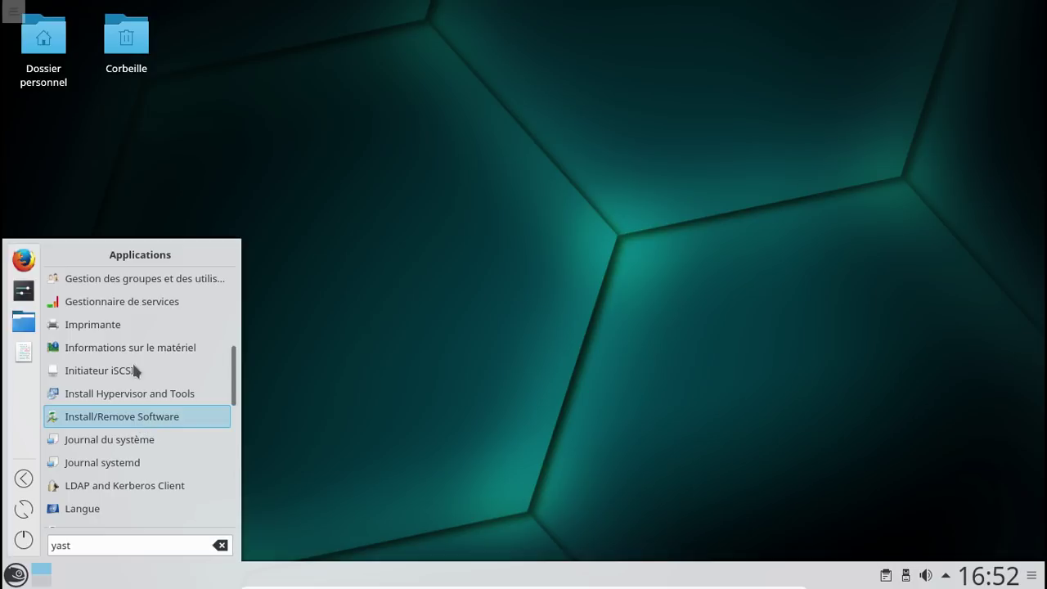
pyautogui.scroll(1, 191, 424)
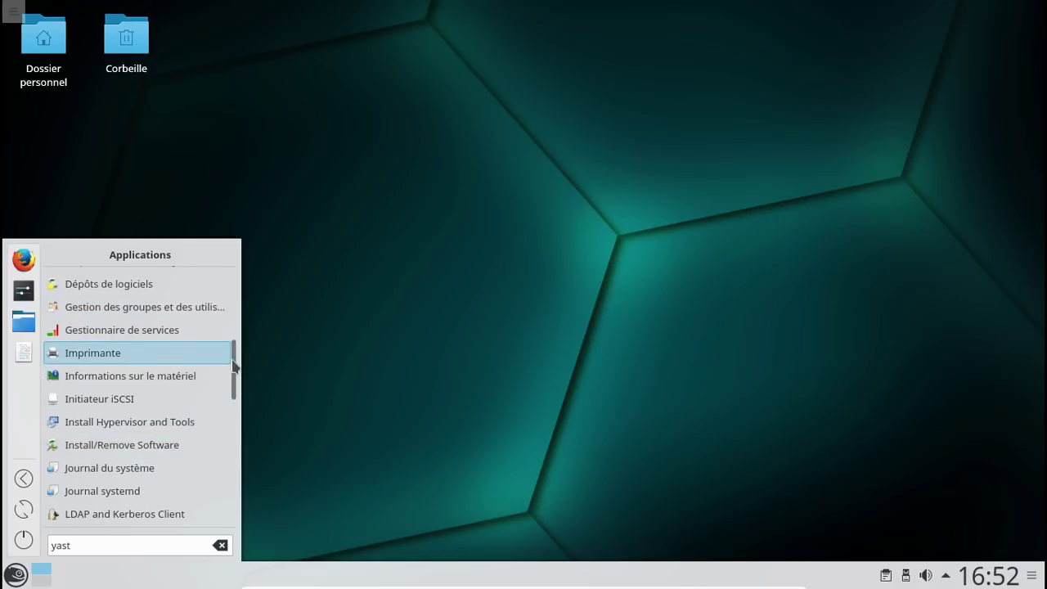
pyautogui.scroll(3, 234, 345)
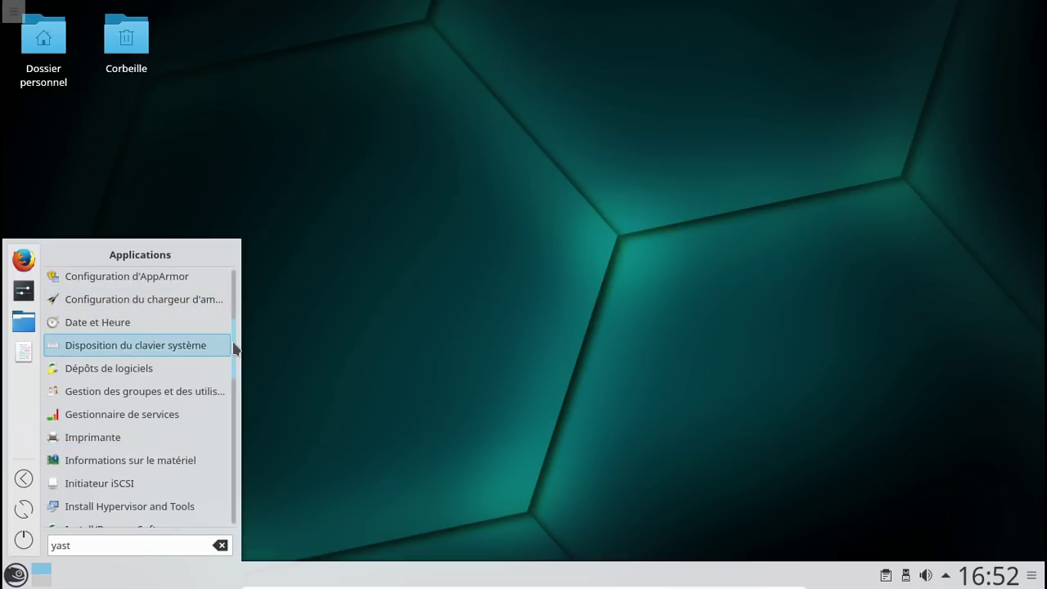
pyautogui.scroll(8, 234, 349)
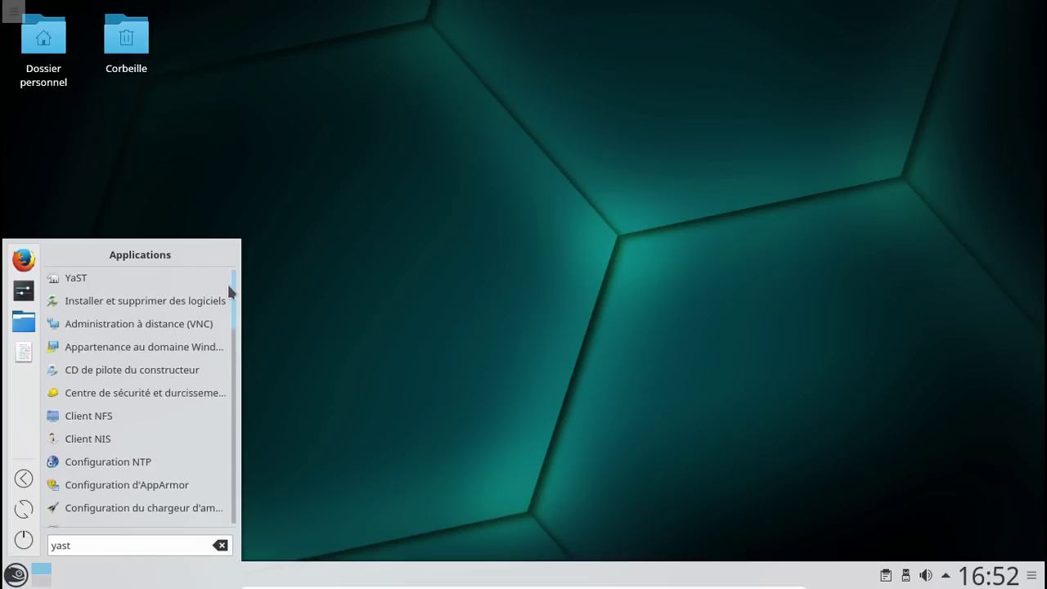
pyautogui.click(197, 301)
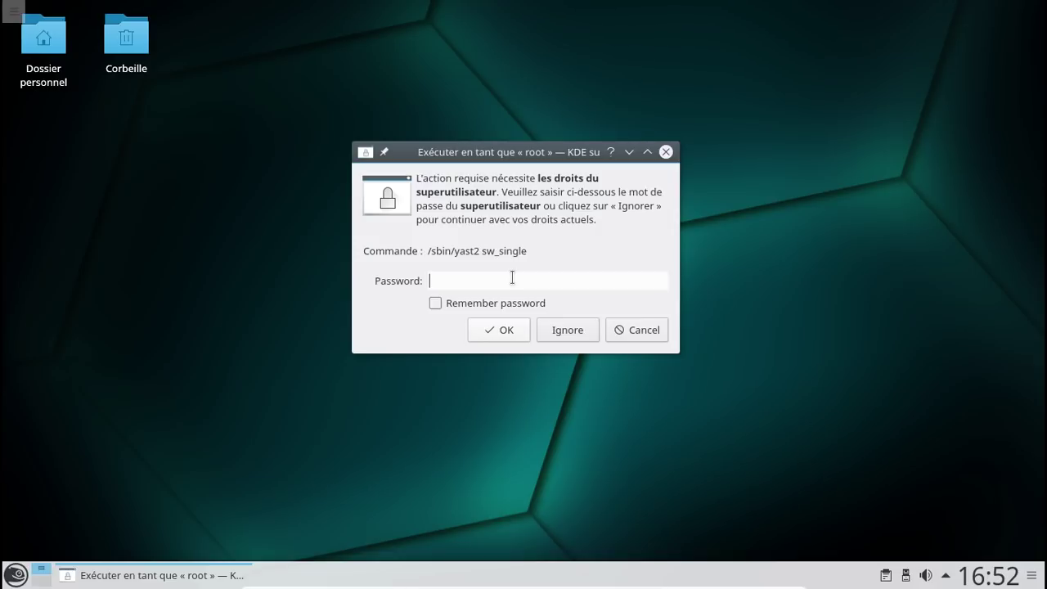
# Step: Enter the superuser password and confirm it to run the software management module as root
pyautogui.write('•')
pyautogui.press('BackSpace')
pyautogui.write('••••')
pyautogui.press('BackSpace')
pyautogui.press('BackSpace')
pyautogui.press('BackSpace')
pyautogui.press('BackSpace')
pyautogui.write('•••••••••••')
pyautogui.press('Return')
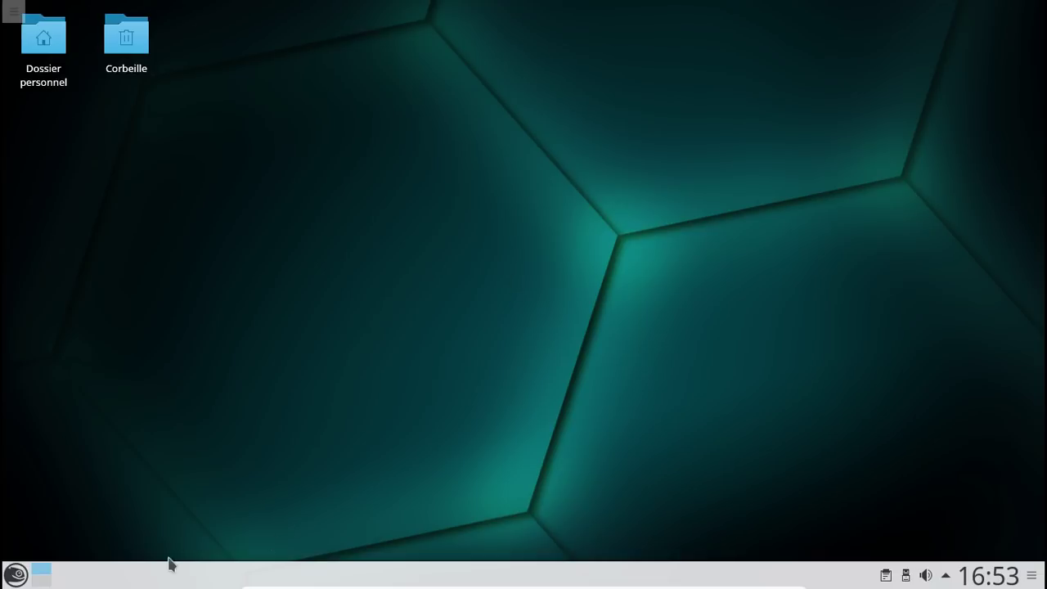
# Step: Look over the application menu categories from Utilitaires up to Bureautique, then close the menu
pyautogui.click(16, 576)
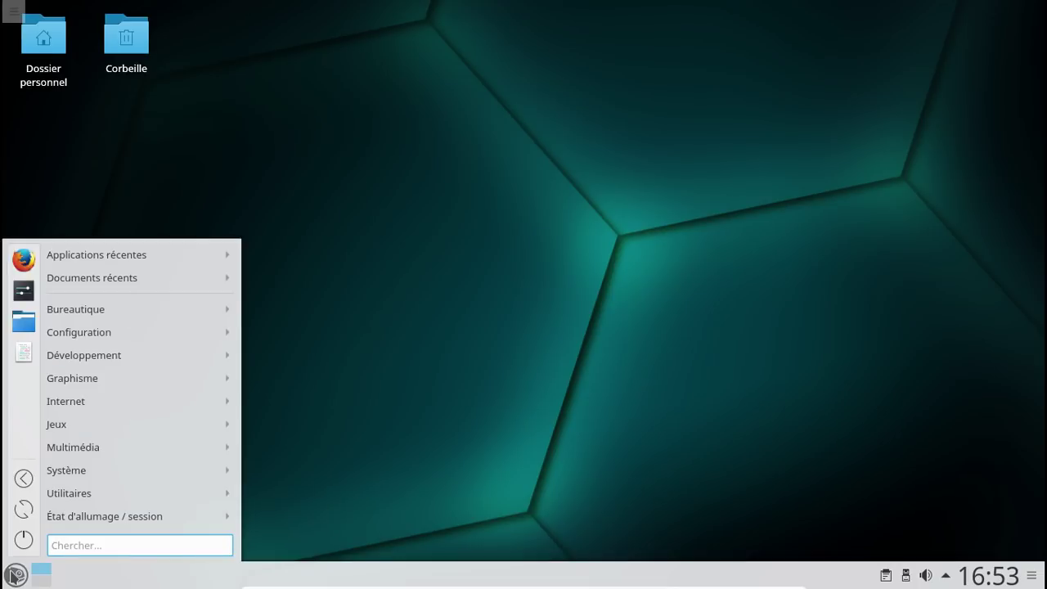
pyautogui.moveTo(126, 492)
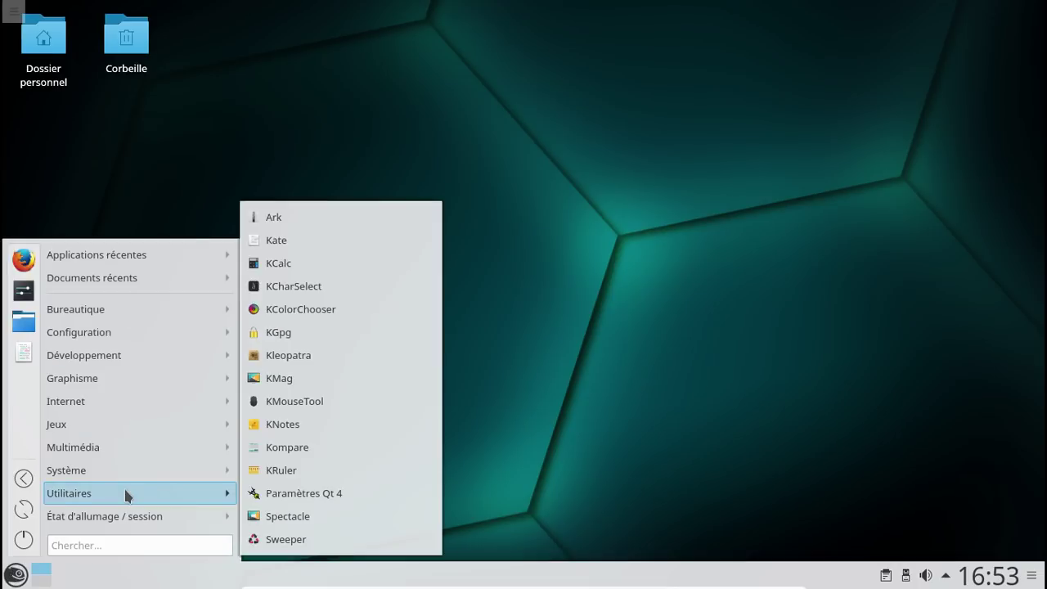
pyautogui.moveTo(110, 464)
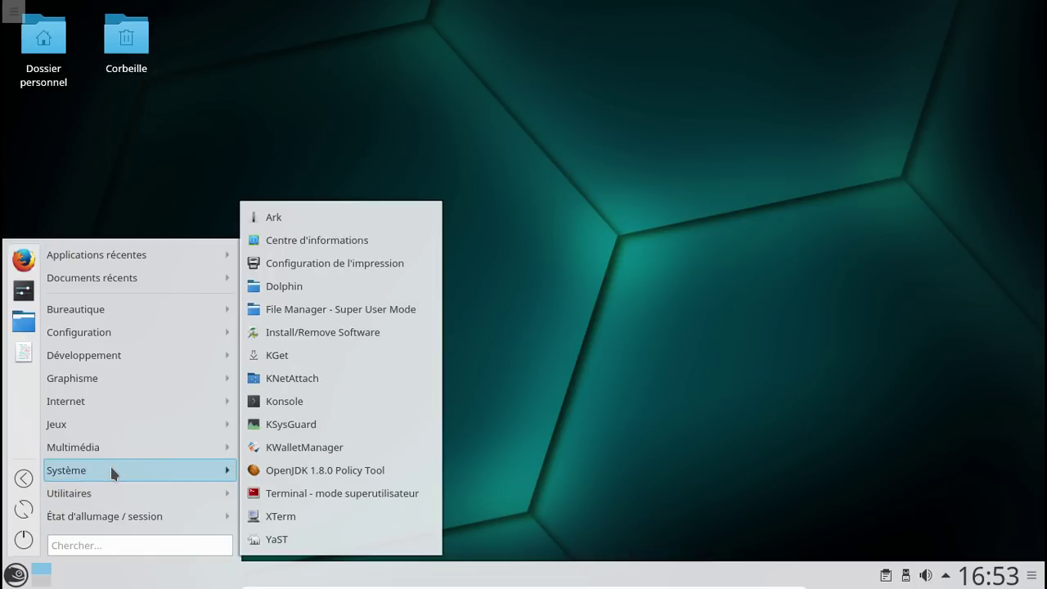
pyautogui.moveTo(97, 448)
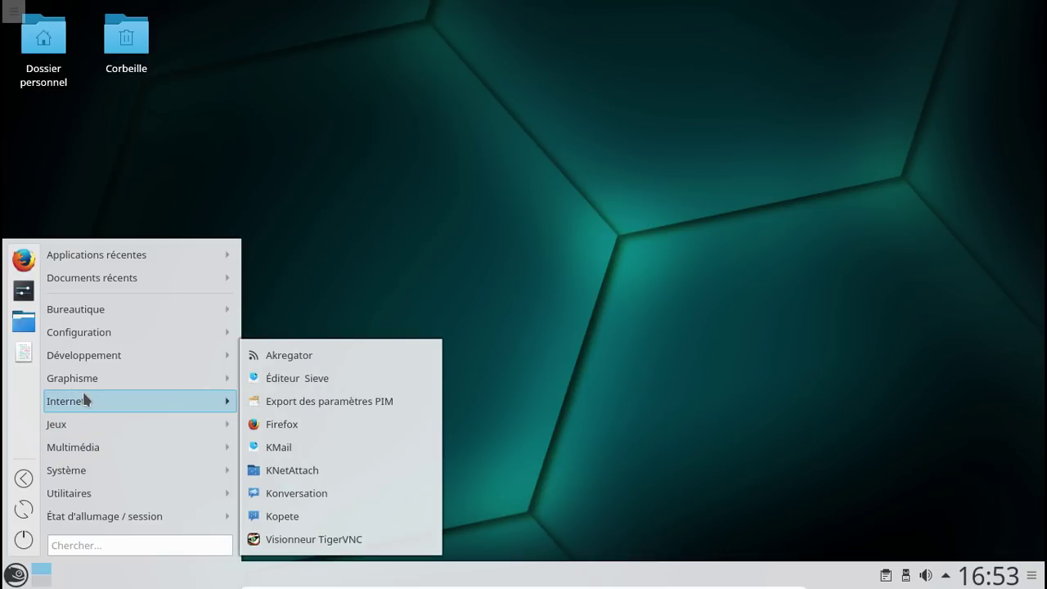
pyautogui.moveTo(78, 378)
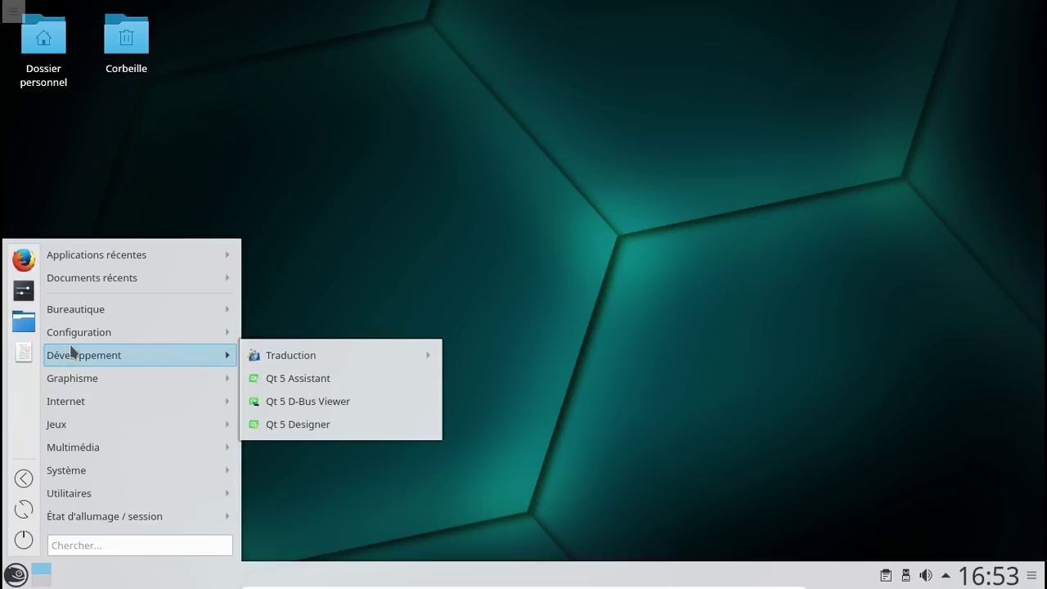
pyautogui.moveTo(69, 335)
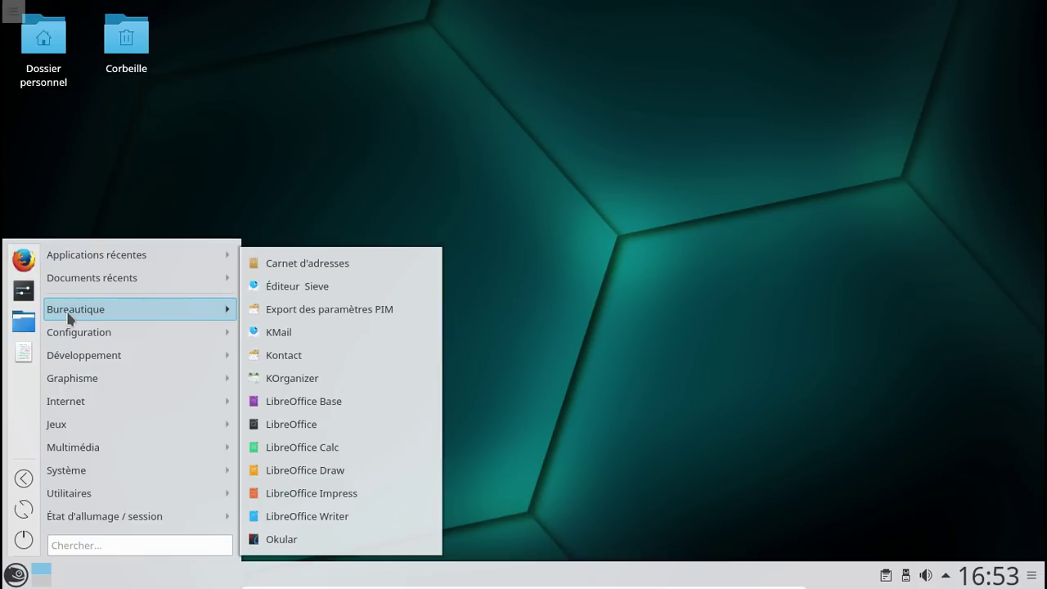
pyautogui.click(303, 188)
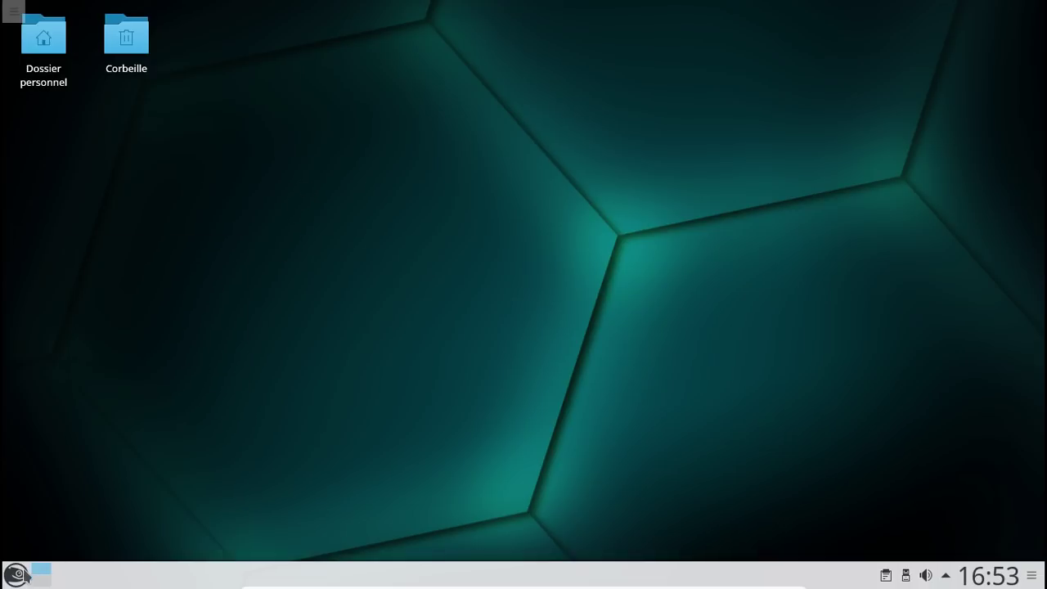
# Step: Search the application menu for "konsole", launch Konsole and enlarge the terminal text by three levels
pyautogui.click(17, 575)
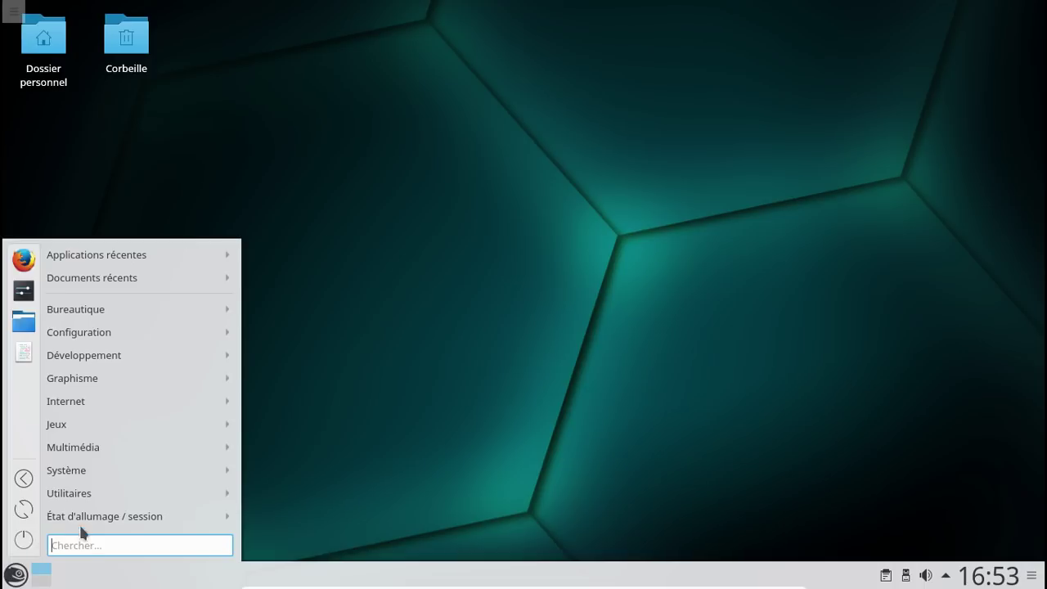
pyautogui.write('konsole')
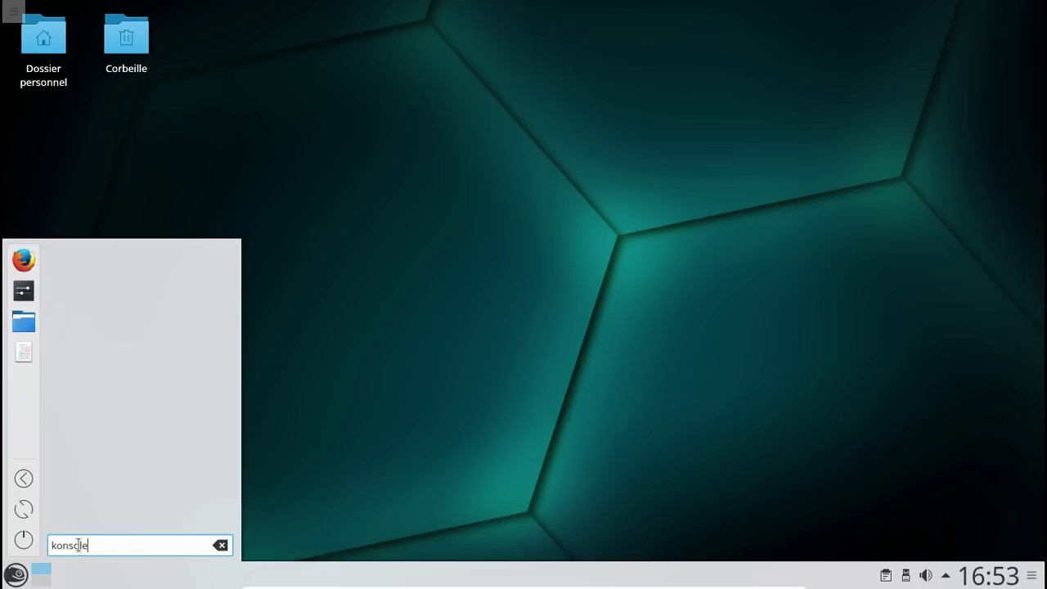
pyautogui.click(81, 494)
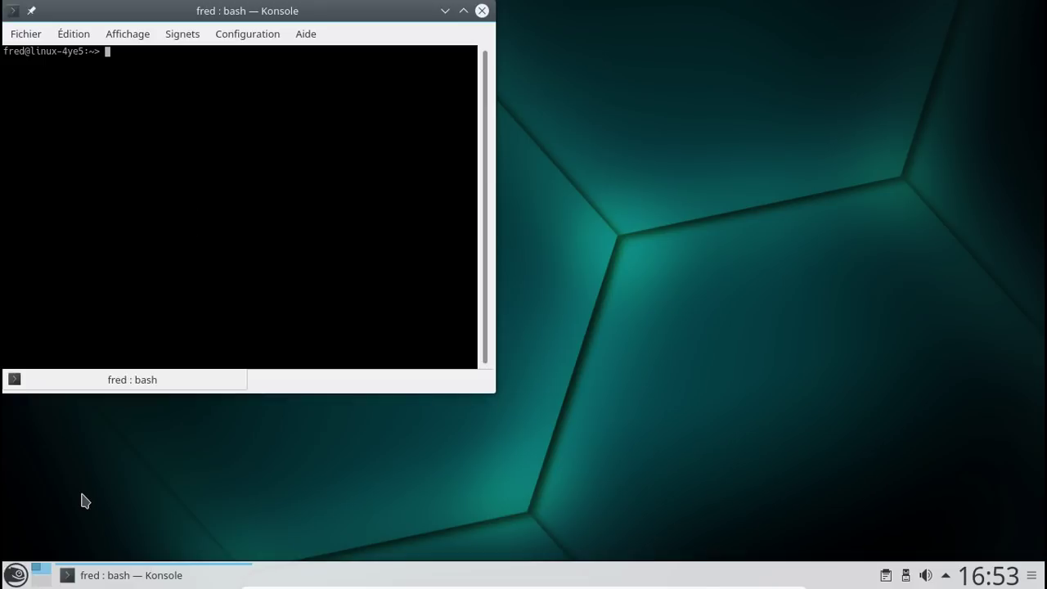
pyautogui.hotkey('ctrl', '+')
pyautogui.hotkey('ctrl', '+')
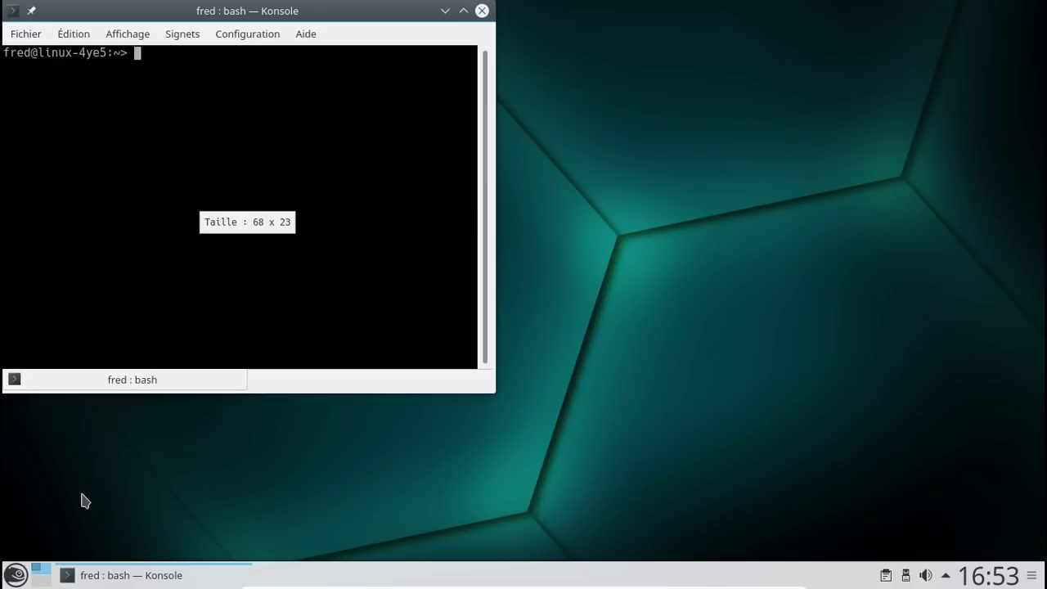
pyautogui.hotkey('ctrl', '+')
# Step: Try to install VLC as a regular user with the command "zypper install vlc"
pyautogui.write('zyp')
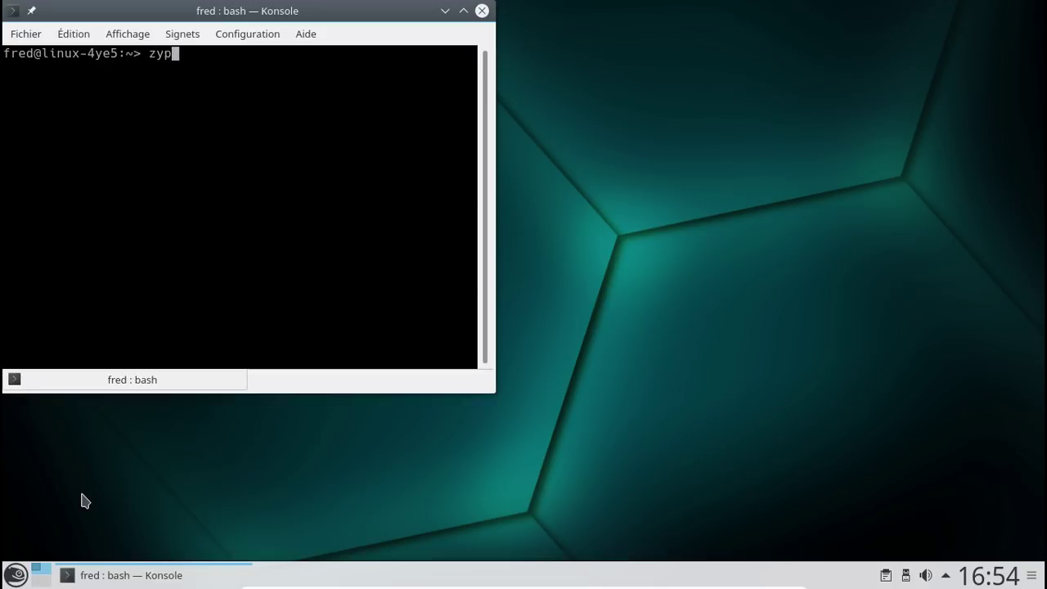
pyautogui.write('per install cy')
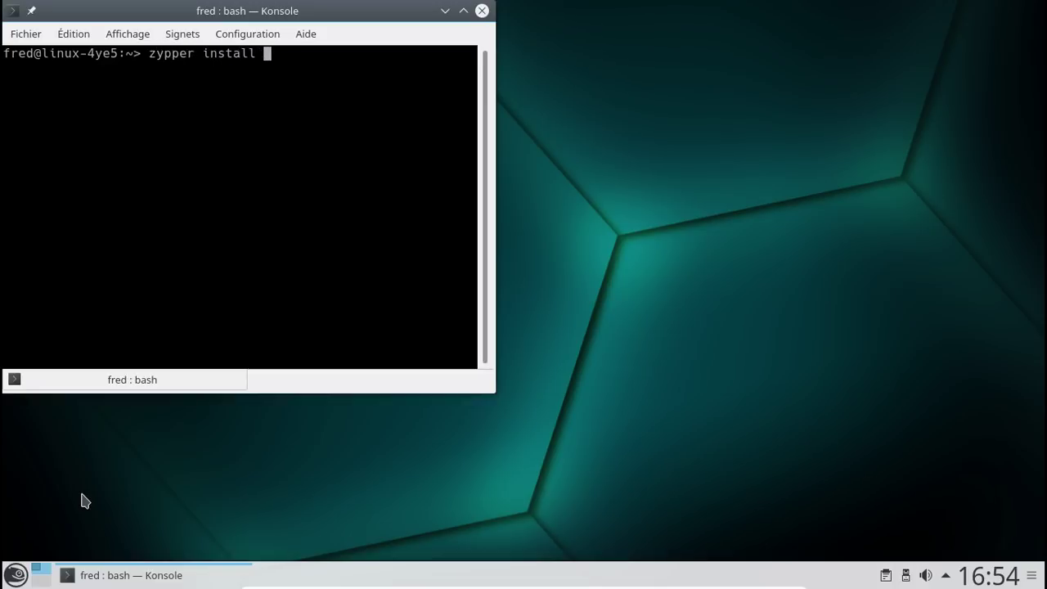
pyautogui.press('BackSpace')
pyautogui.press('BackSpace')
pyautogui.write('vlc')
pyautogui.press('Return')
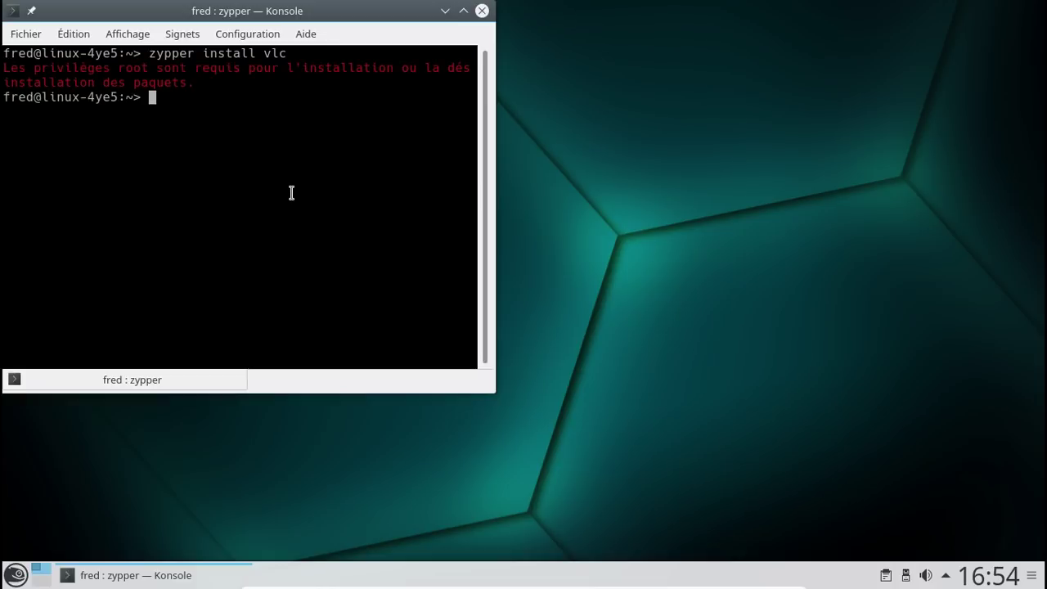
# Step: Rerun the VLC installation as root with "sudo zypper install vlc", move the terminal to mid-desktop and enter the root password
pyautogui.press('Up')
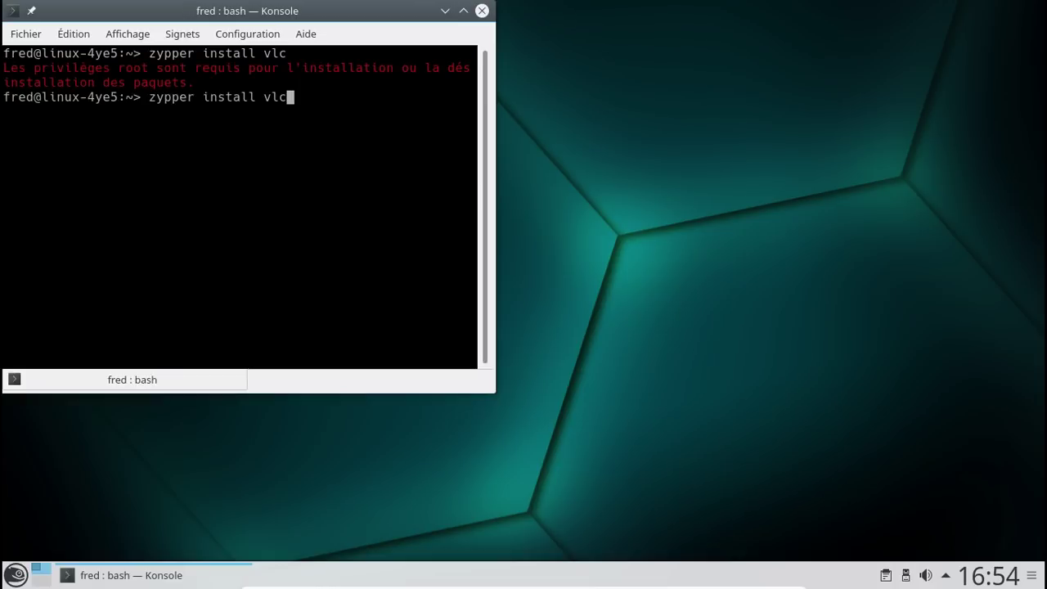
pyautogui.press('Home')
pyautogui.write('sudo')
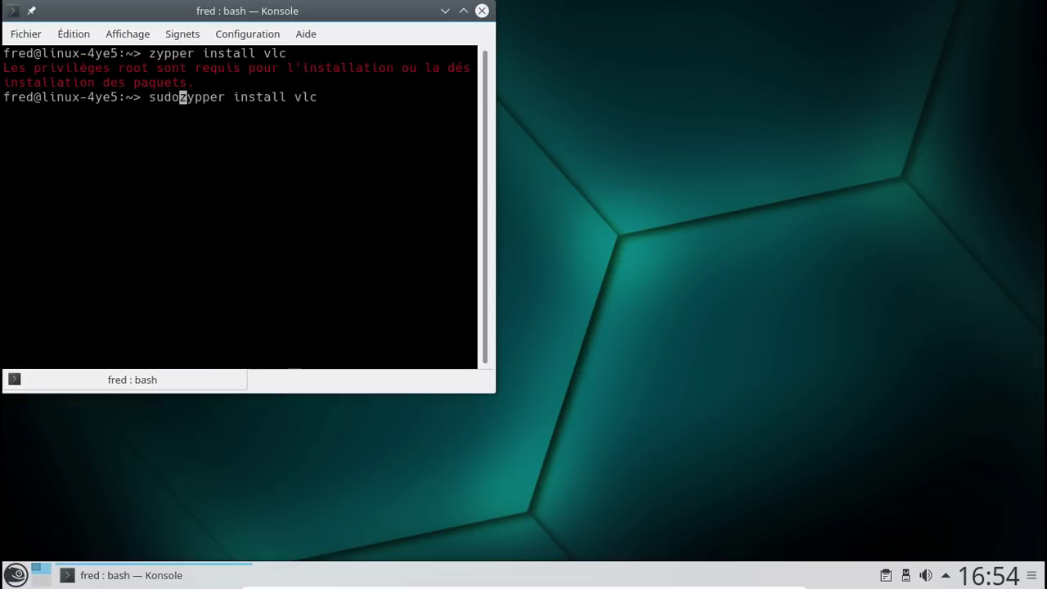
pyautogui.press('Return')
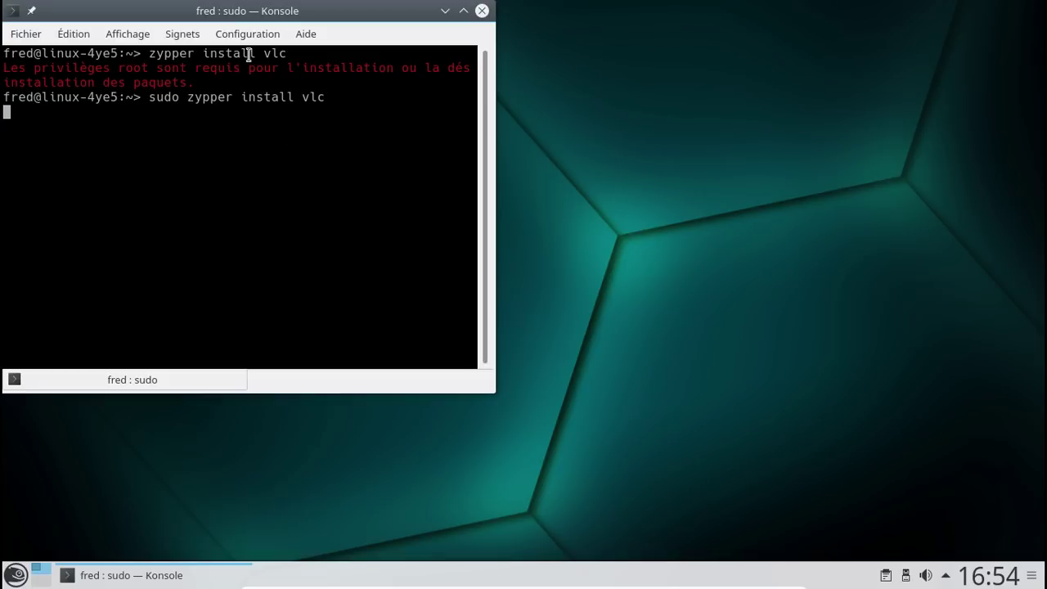
pyautogui.moveTo(386, 69); pyautogui.dragTo(551, 187)
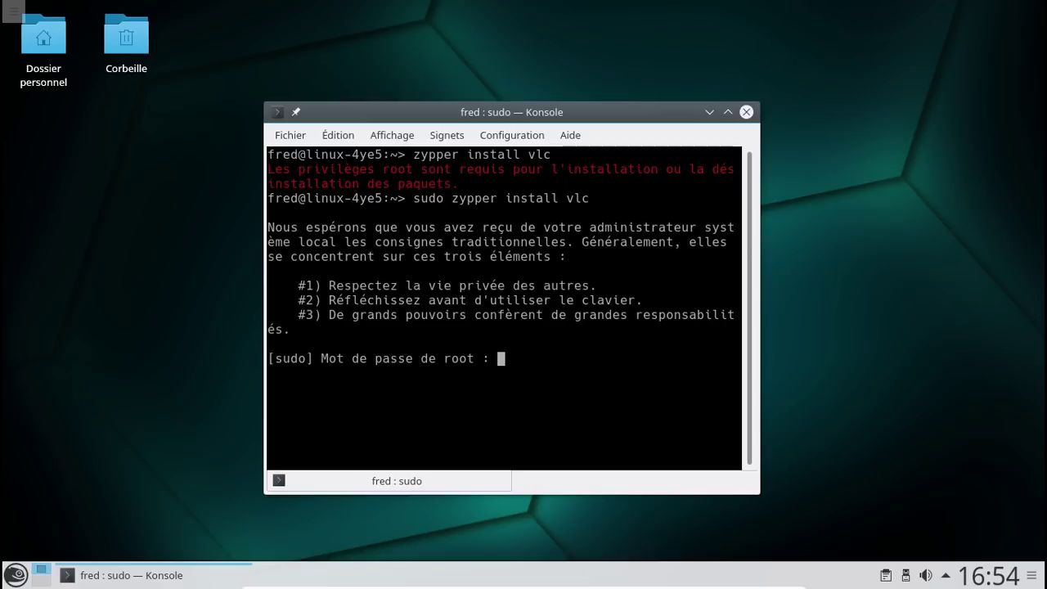
pyautogui.press('Return')
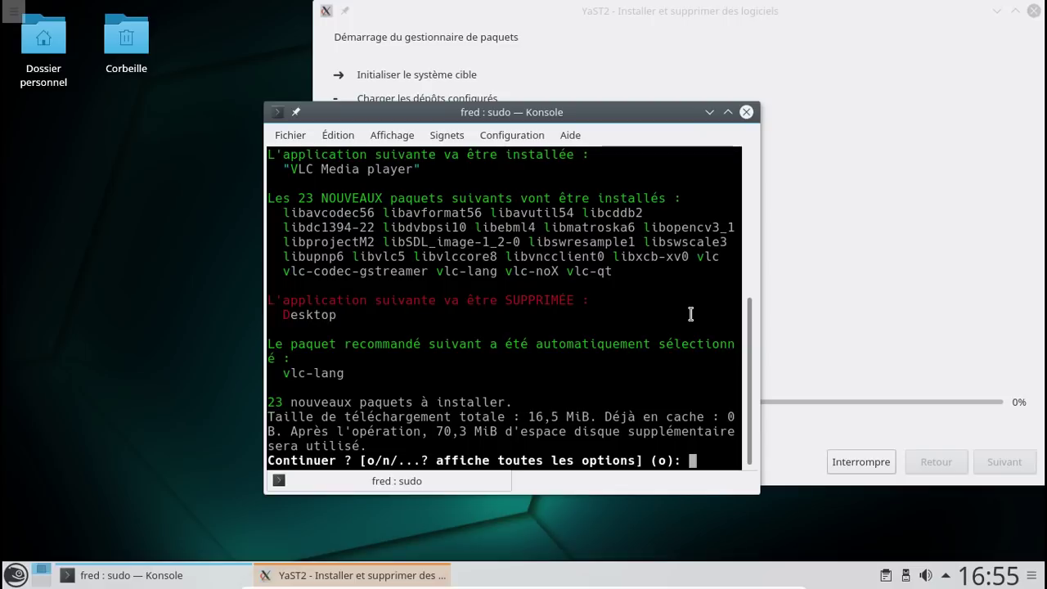
# Step: Abort the YaST software management launch at its access error, and review zypper's list of packages for VLC
pyautogui.scroll(2, 691, 315)
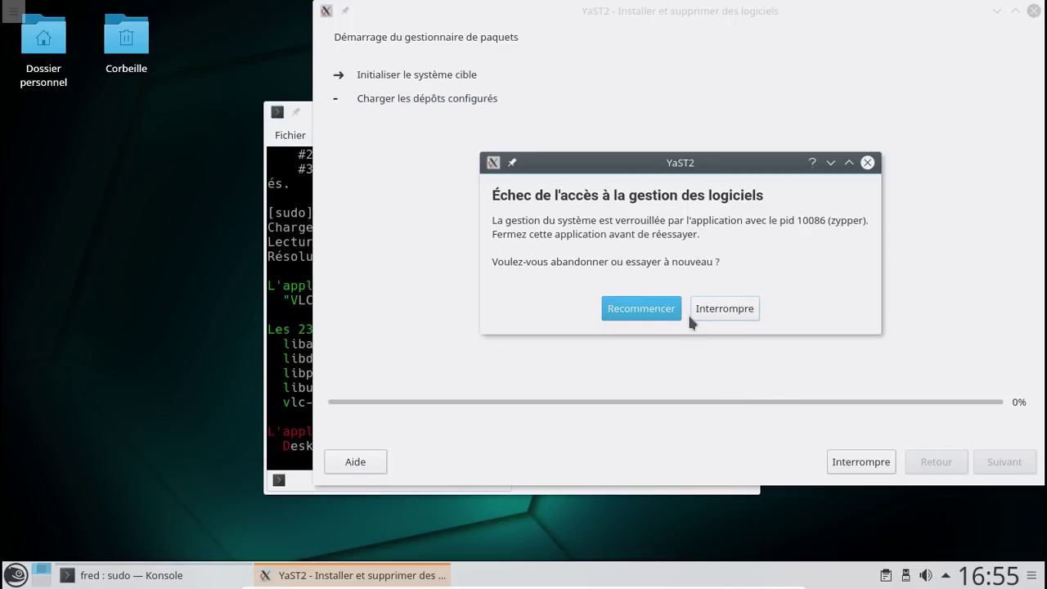
pyautogui.click(724, 309)
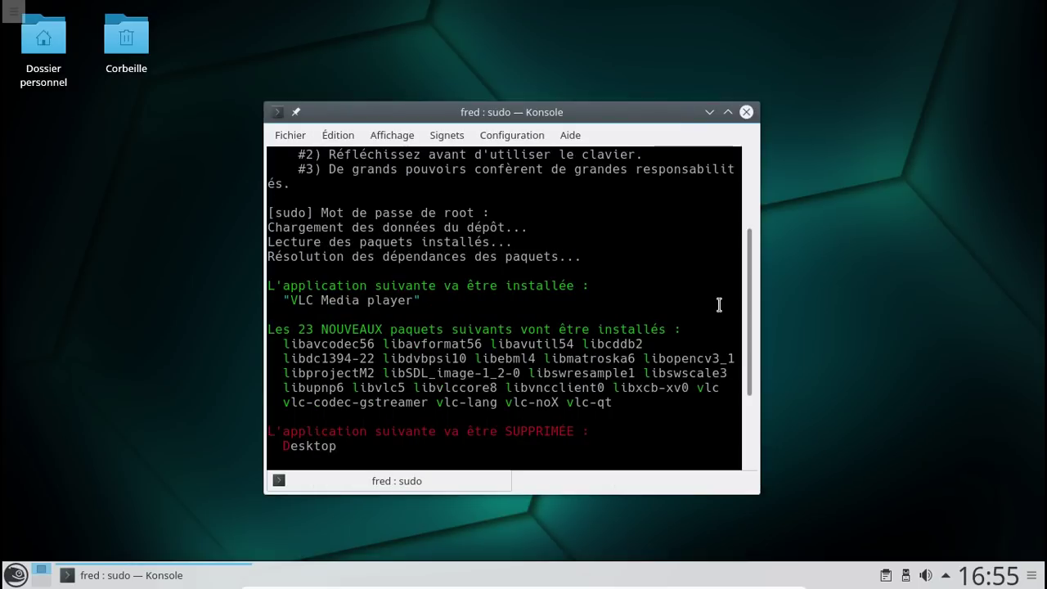
pyautogui.scroll(2, 720, 304)
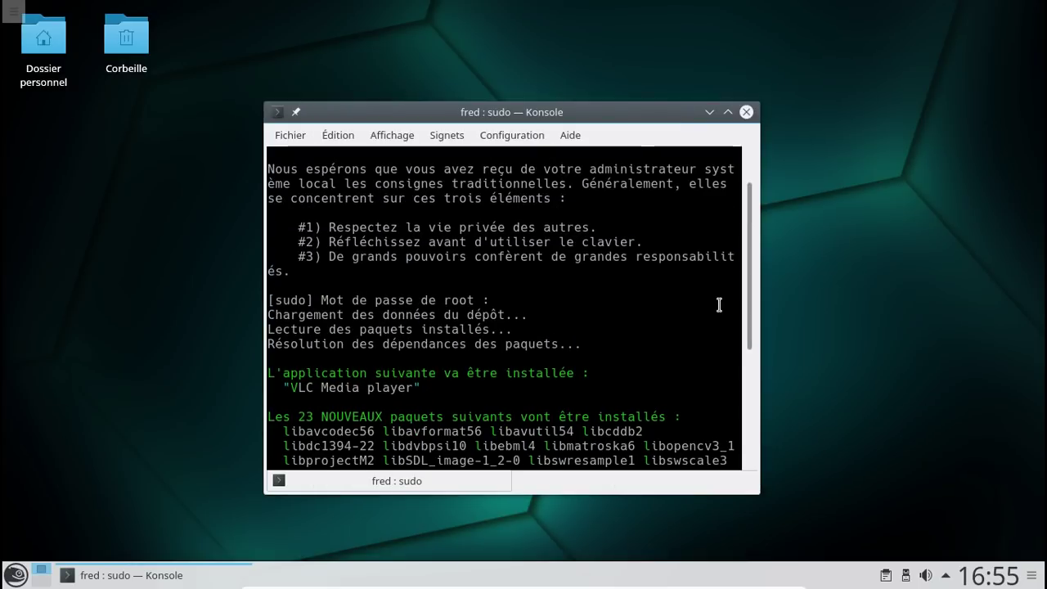
pyautogui.scroll(-5, 719, 304)
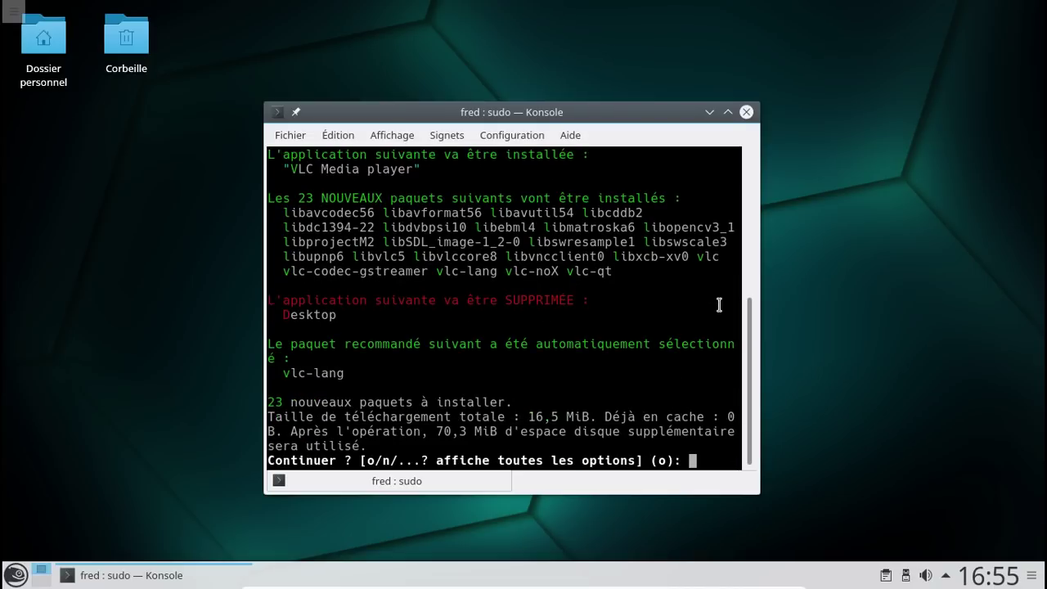
# Step: Accept the VLC package installation by answering "o", and close the terminal with "exit" once zypper finishes
pyautogui.write('o')
pyautogui.press('Return')
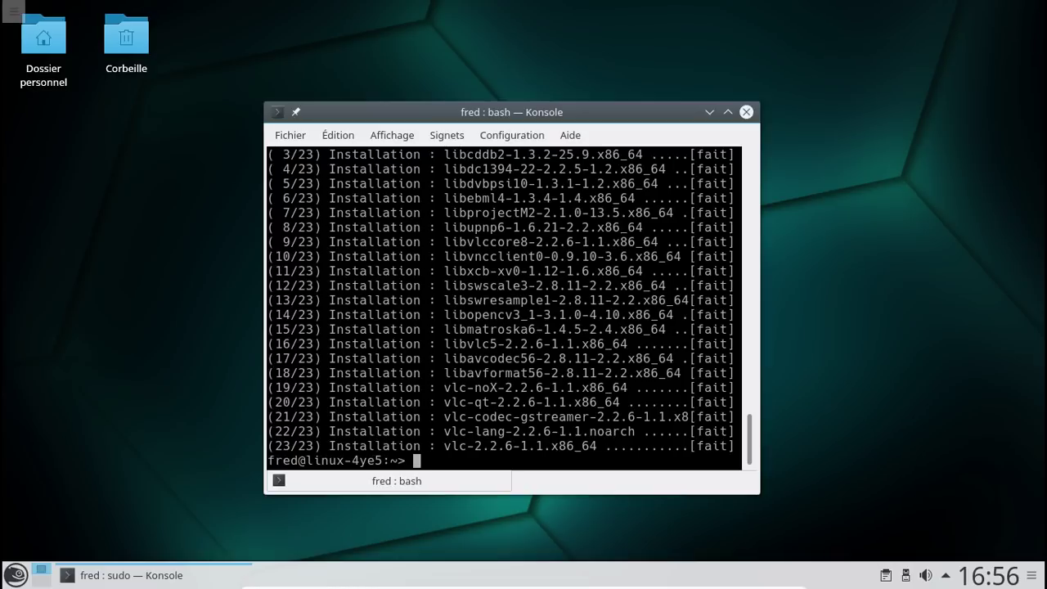
pyautogui.write('exit')
pyautogui.press('Return')
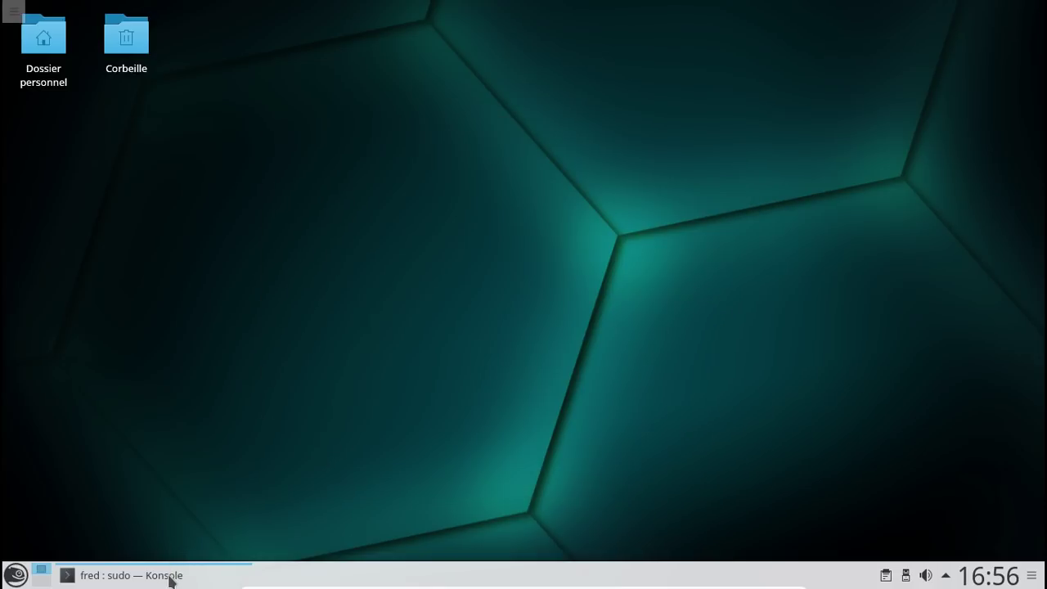
# Step: Search the application menu for "vlc", launch Lecteur multimédia VLC and accept its privacy dialog with metadata network access allowed
pyautogui.click(17, 576)
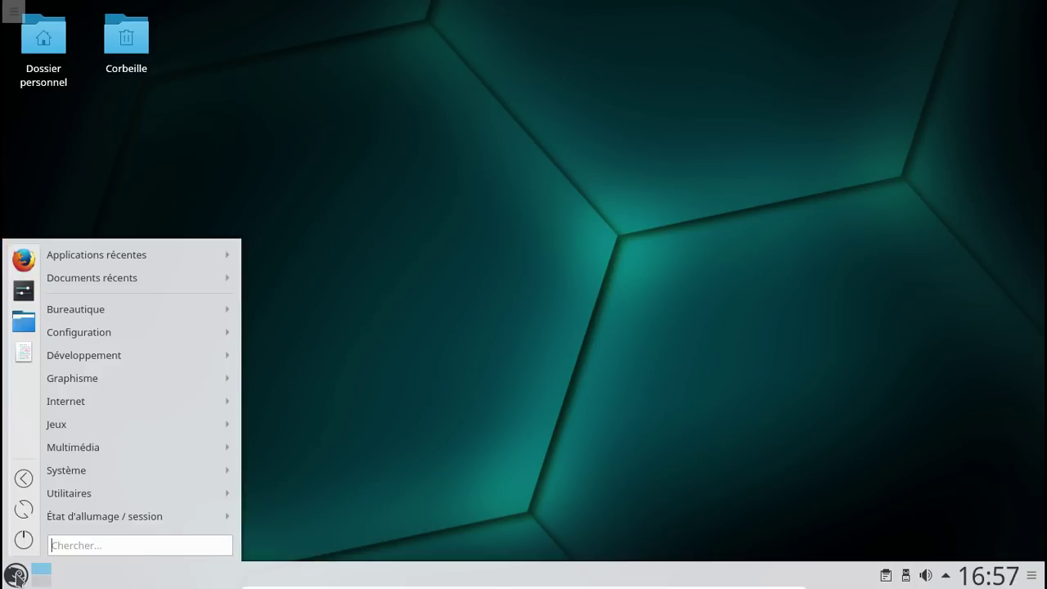
pyautogui.write('vlc')
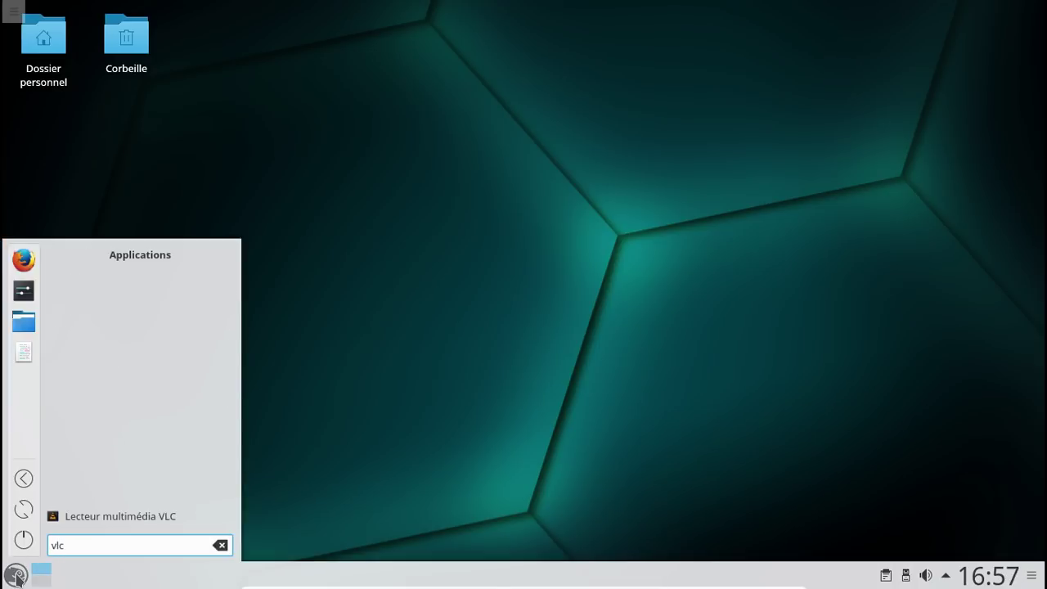
pyautogui.click(82, 517)
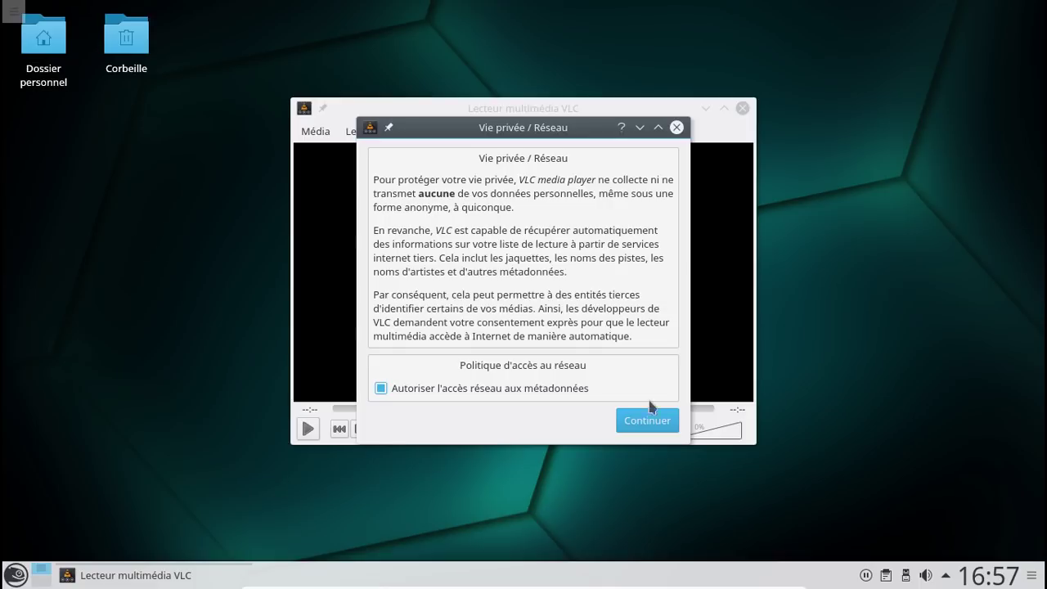
pyautogui.click(657, 430)
# Step: Check the VLC version in its À propos information, and close the media player
pyautogui.click(635, 132)
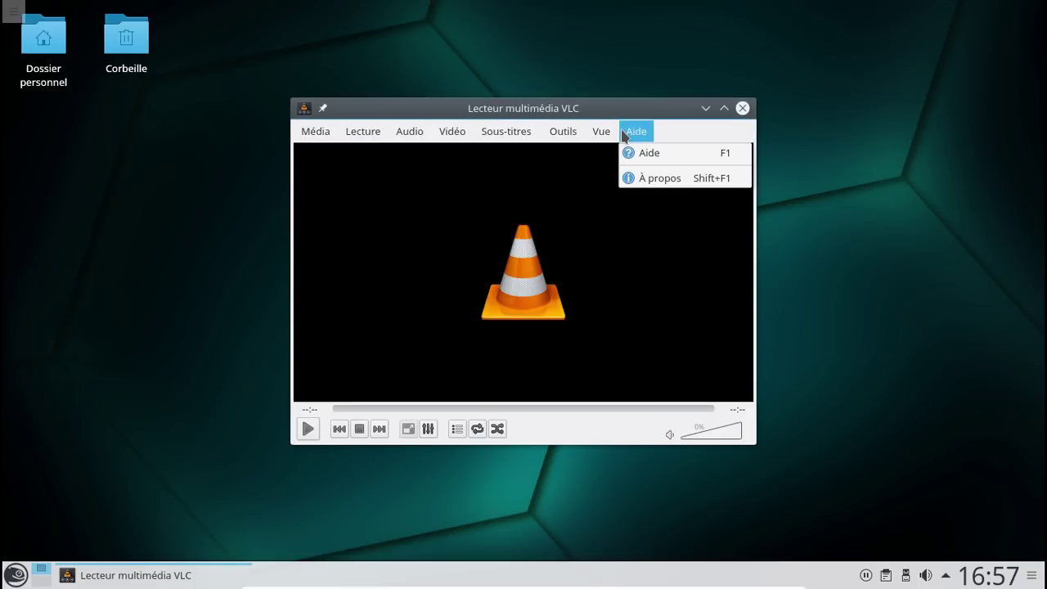
pyautogui.click(660, 178)
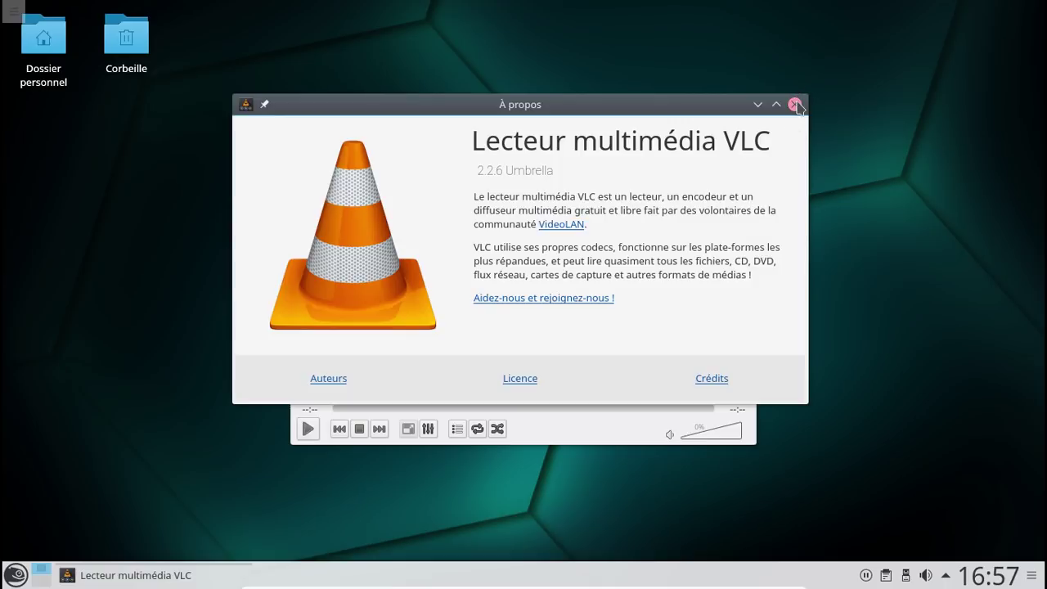
pyautogui.click(797, 105)
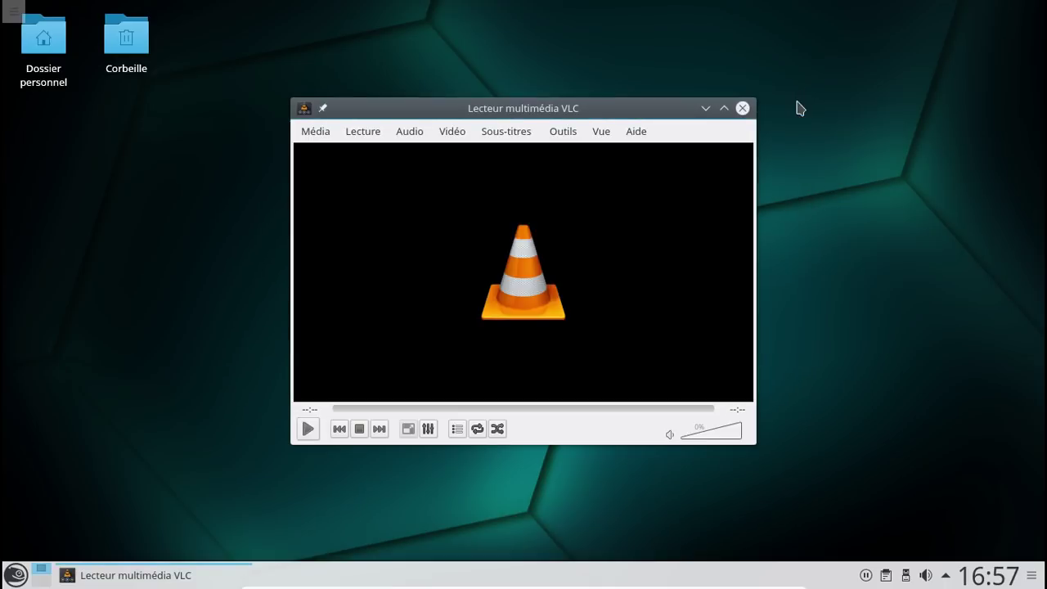
pyautogui.click(743, 109)
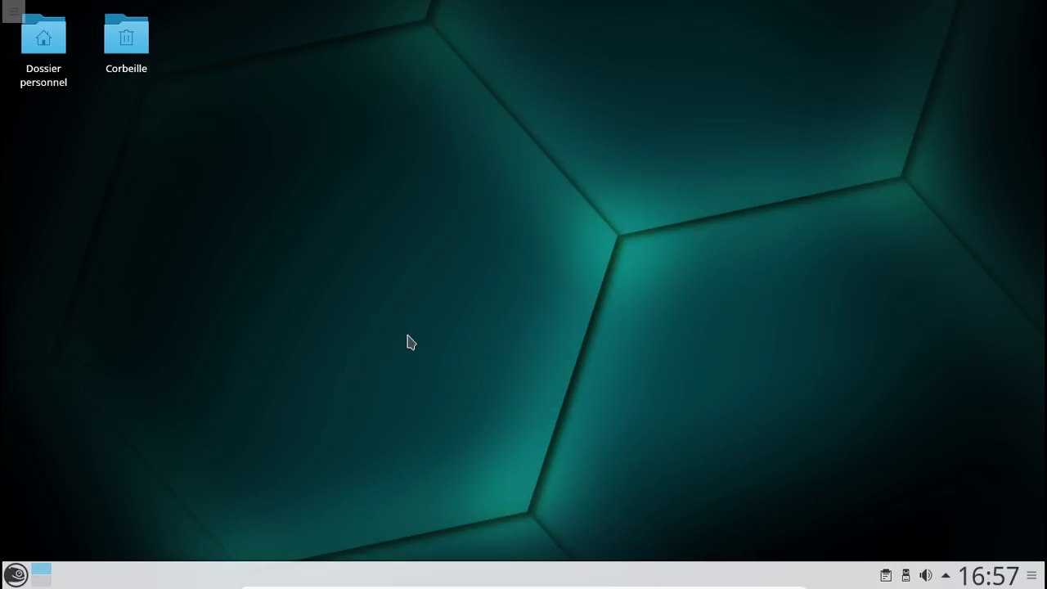
# Step: Try twice to shut down the openSUSE system from the application menu
pyautogui.click(17, 575)
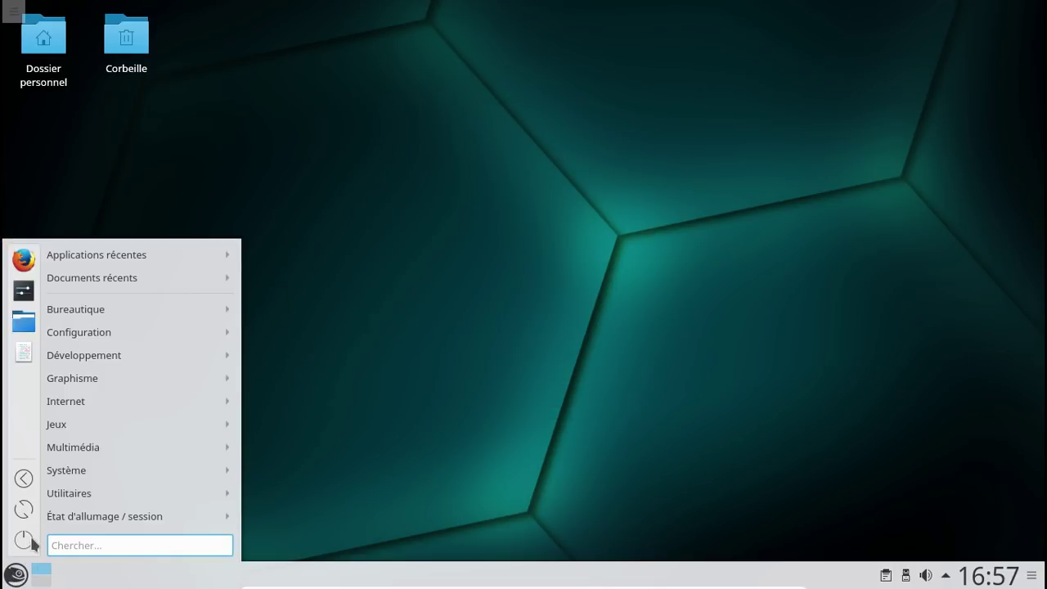
pyautogui.click(25, 541)
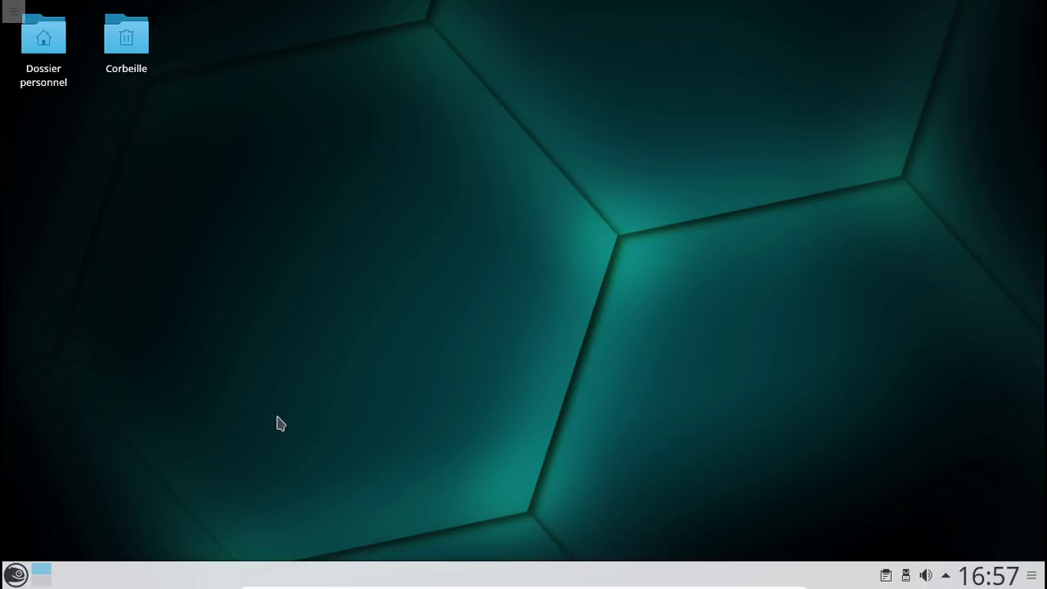
pyautogui.click(18, 575)
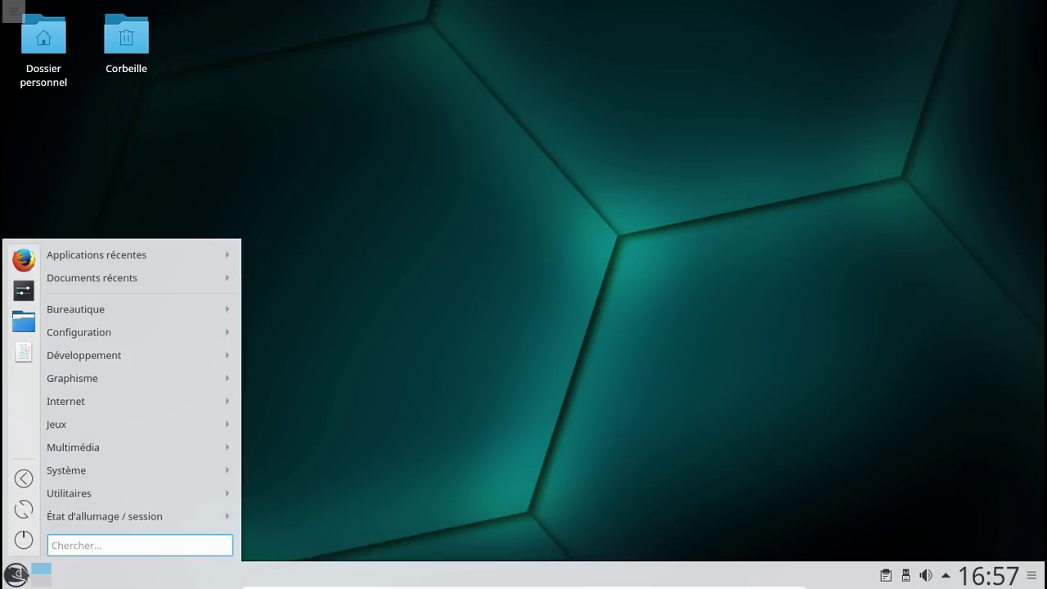
pyautogui.click(28, 541)
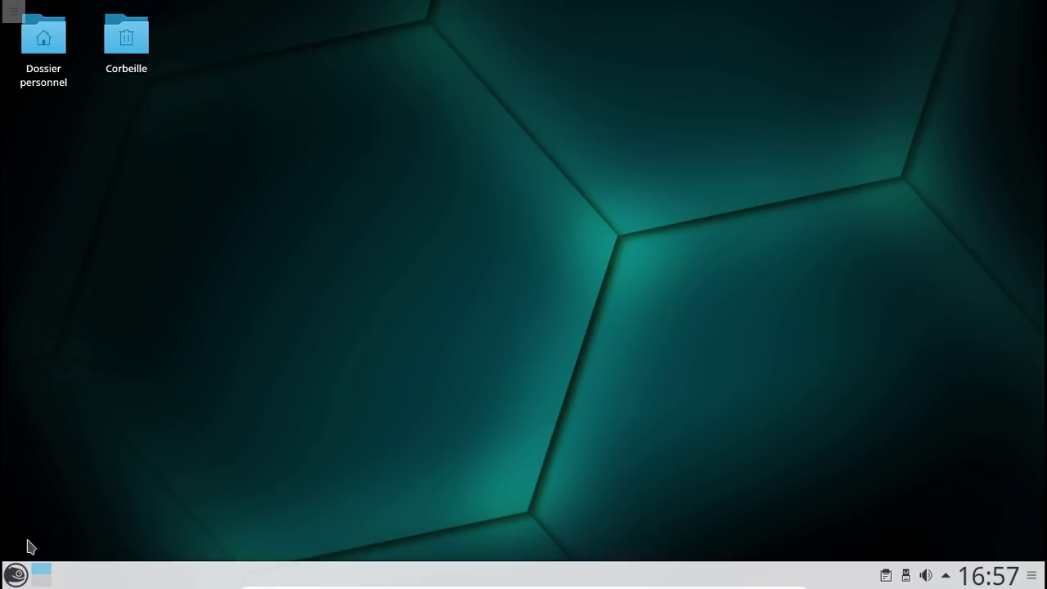
# Step: Take the virtual machine out of full-screen mode and move its window clear of most of the webcam view
pyautogui.press('Control_R+f')
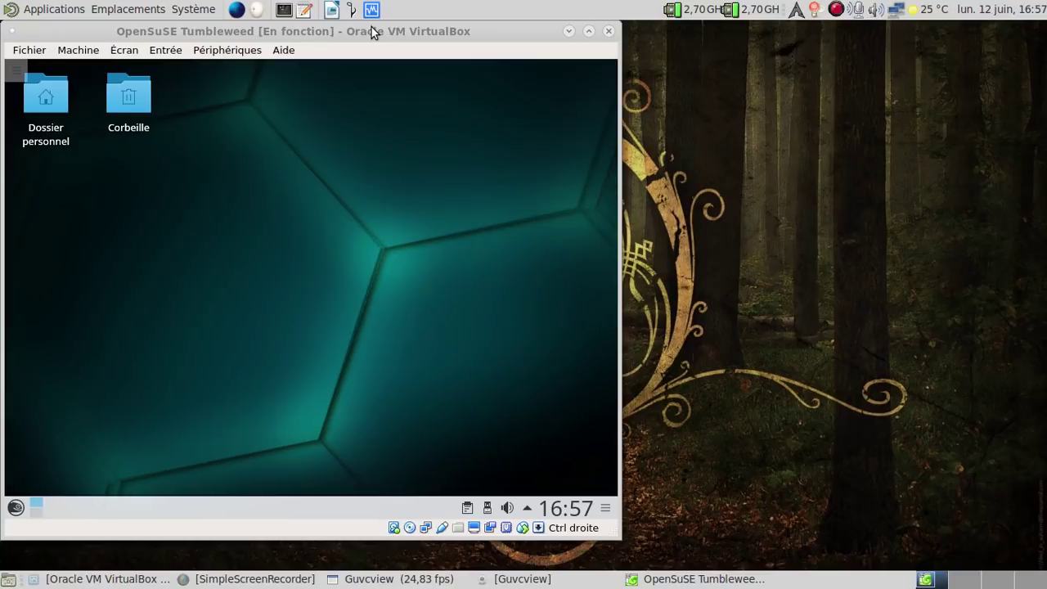
pyautogui.moveTo(371, 27); pyautogui.dragTo(586, 30)
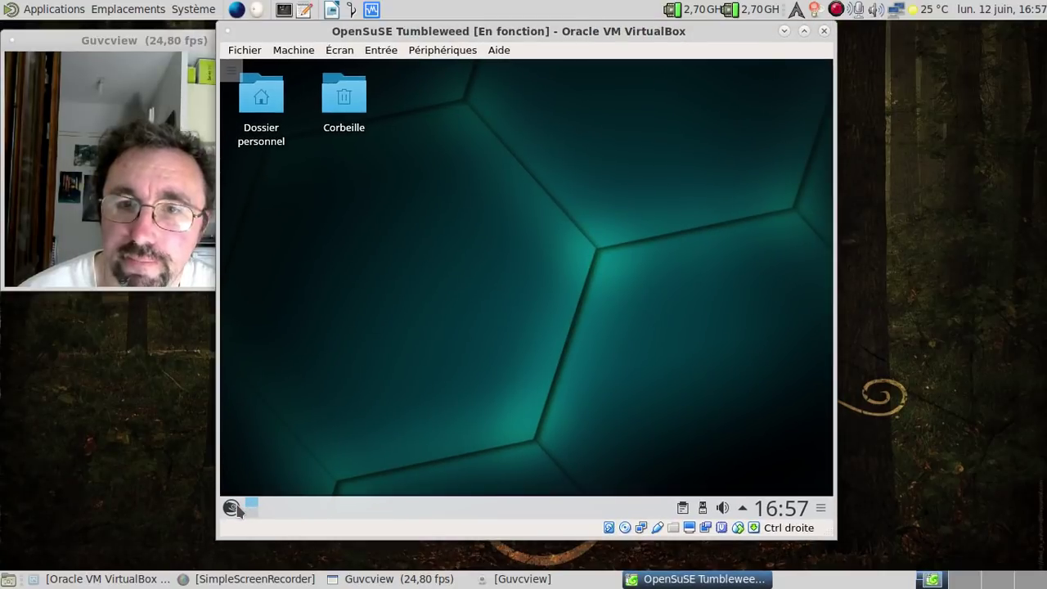
# Step: Bring up the guest's shutdown screen, cancel it, and briefly open and close the application menu
pyautogui.press('Control_R+h')
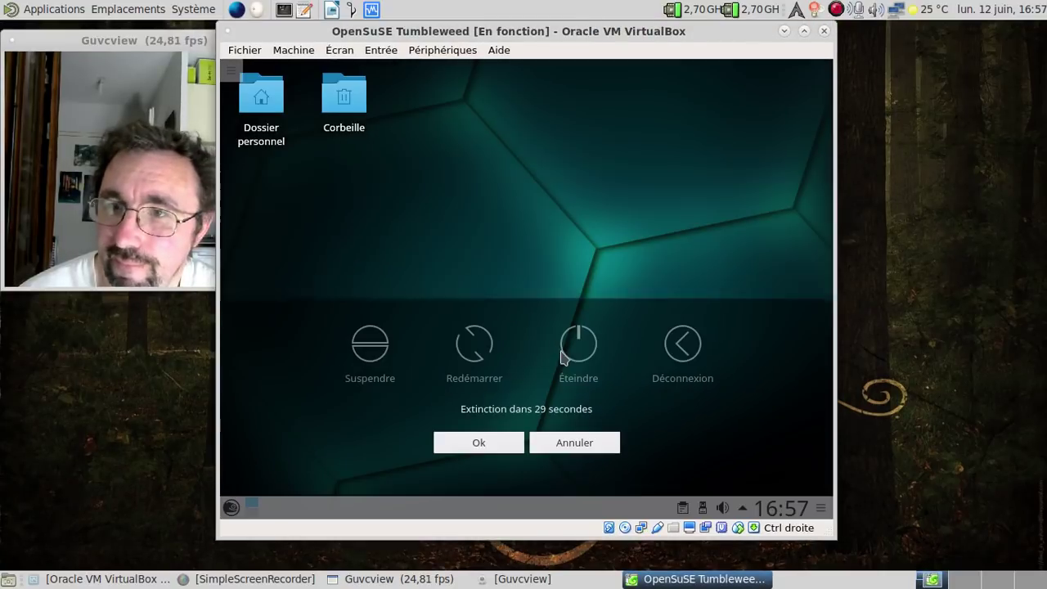
pyautogui.press('Escape')
pyautogui.click(231, 508)
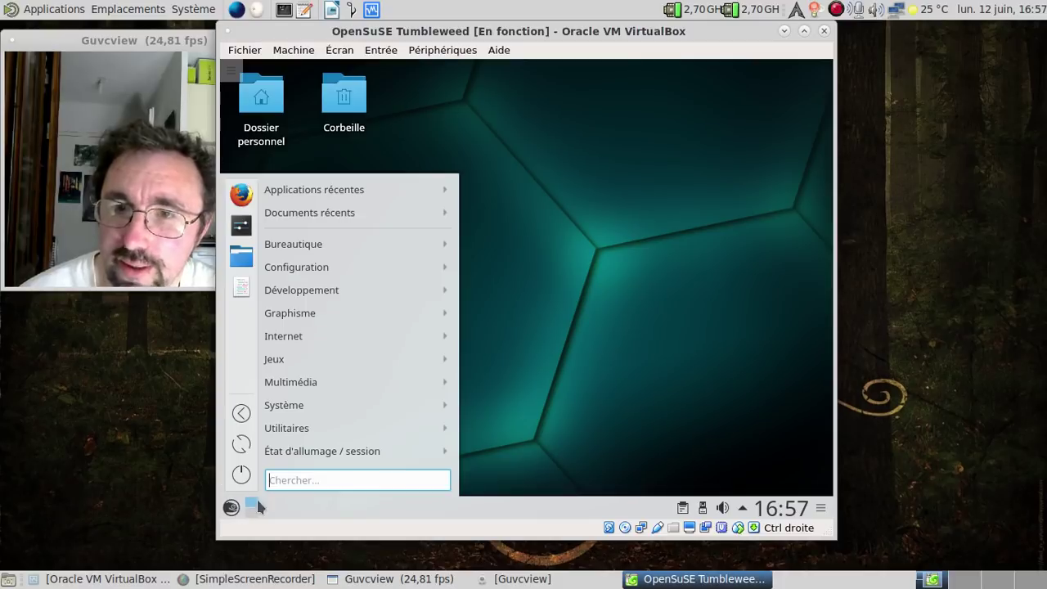
pyautogui.click(233, 507)
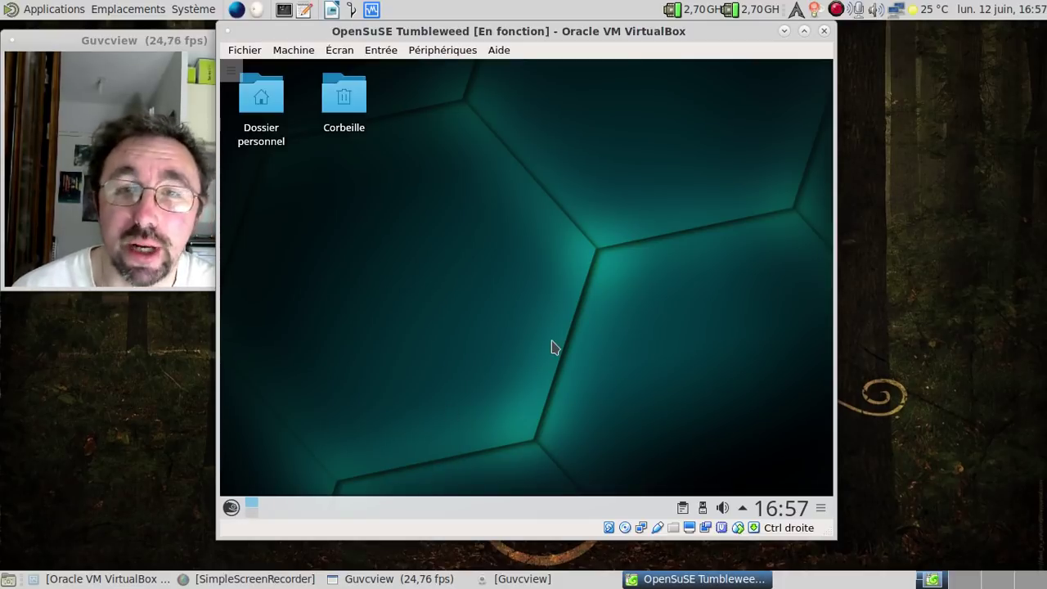
# Step: Shut down the guest system with Éteindre on the session exit screen, and bring the Guvcview webcam window to the front
pyautogui.hotkey('ctrl', 'alt', 'Delete')
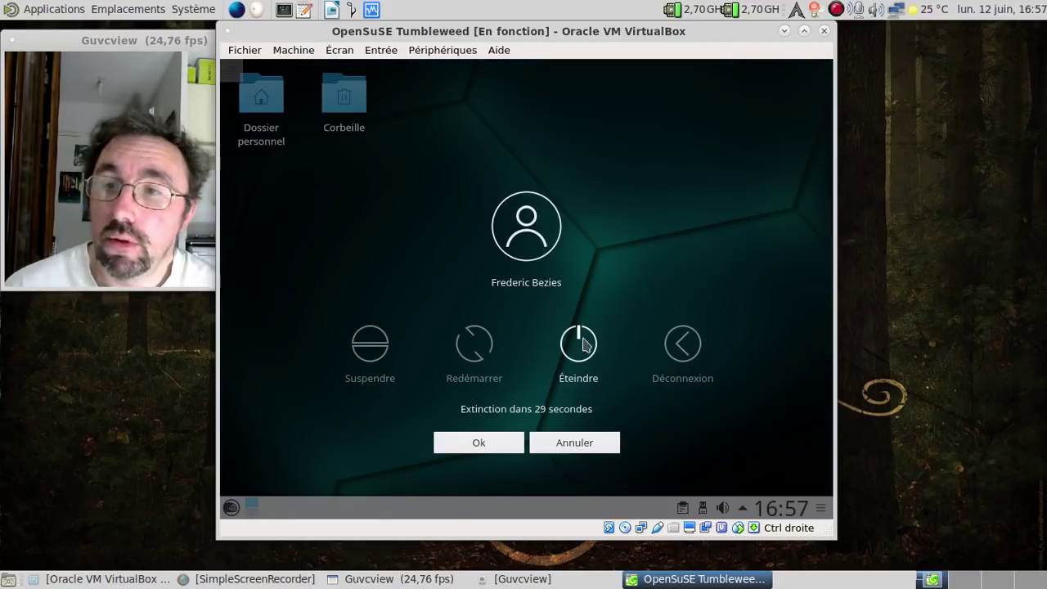
pyautogui.click(582, 346)
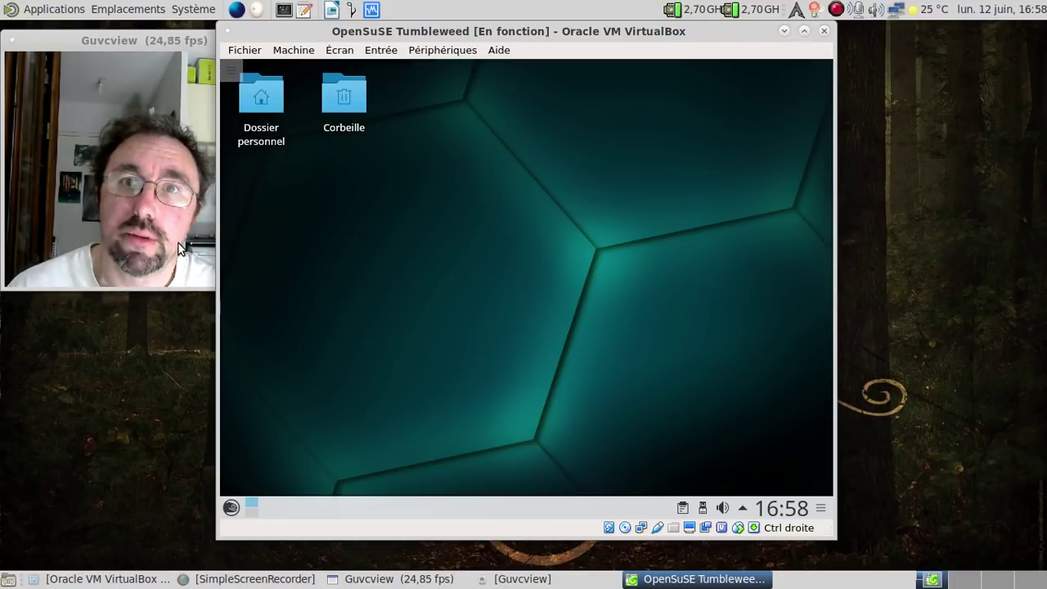
pyautogui.click(178, 243)
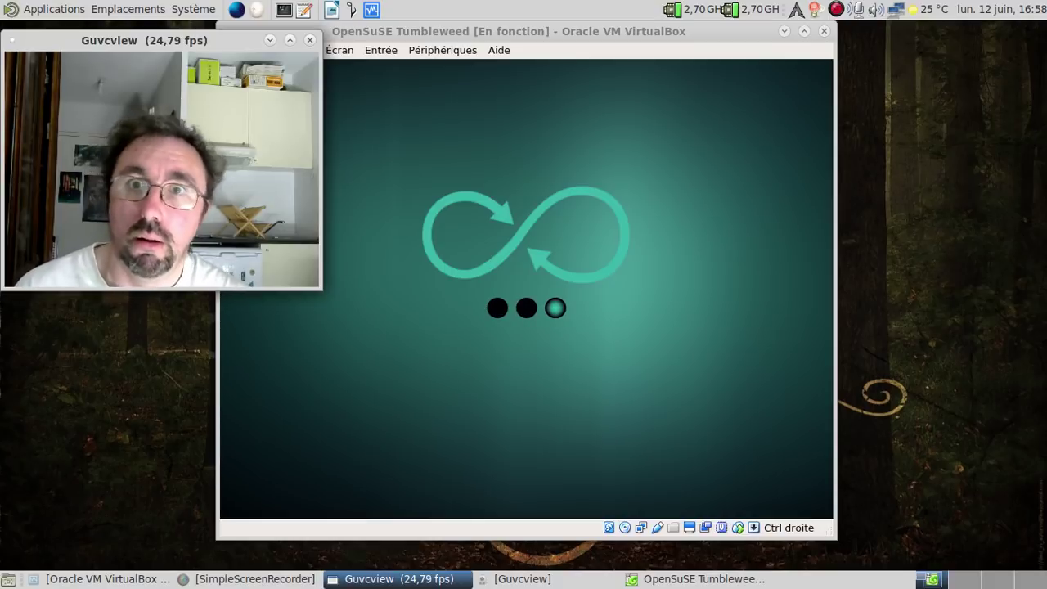
pyautogui.click(246, 380)
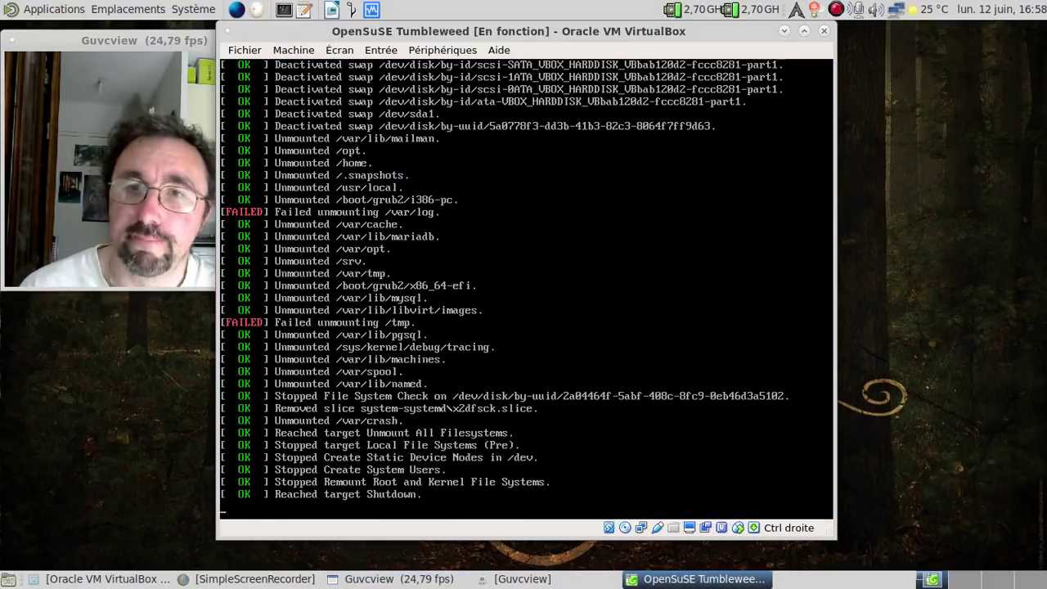
pyautogui.click(46, 185)
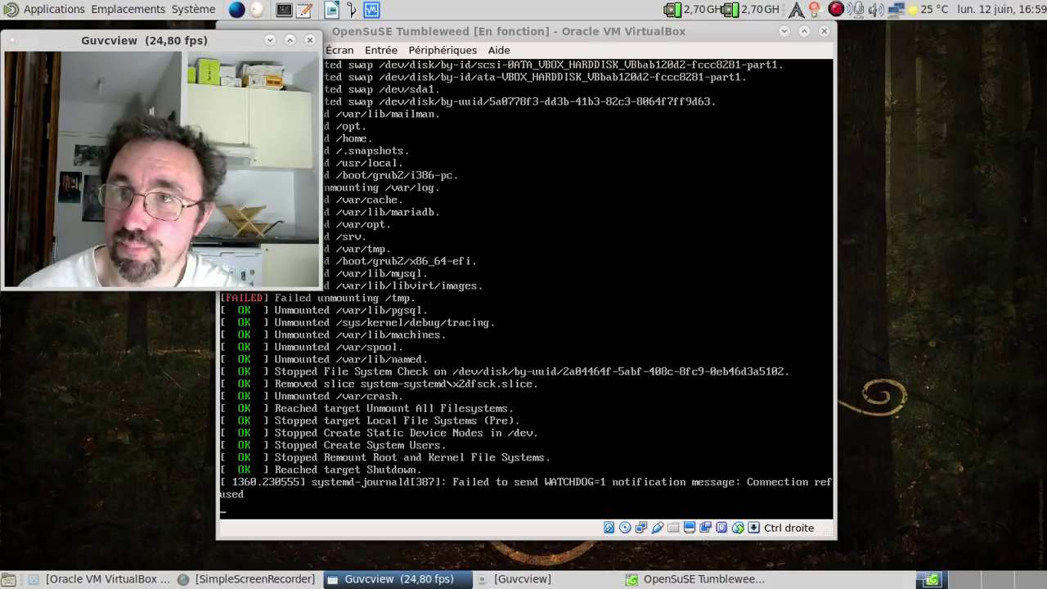
# Step: Close the OpenSuSE Tumbleweed virtual machine while its shutdown is pending, and confirm the Fermer la machine virtuelle dialog
pyautogui.click(822, 33)
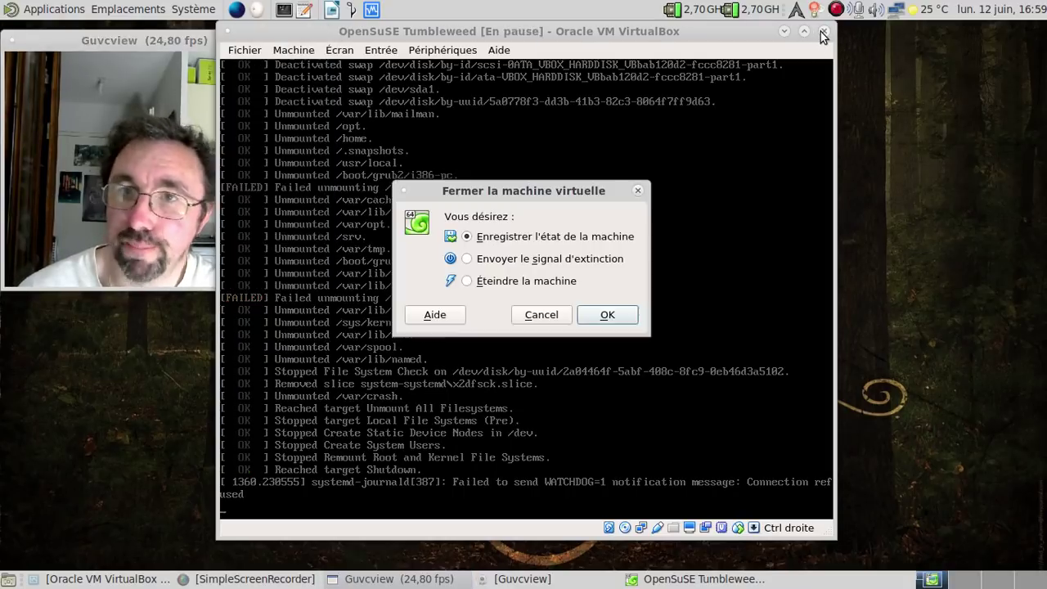
pyautogui.click(586, 313)
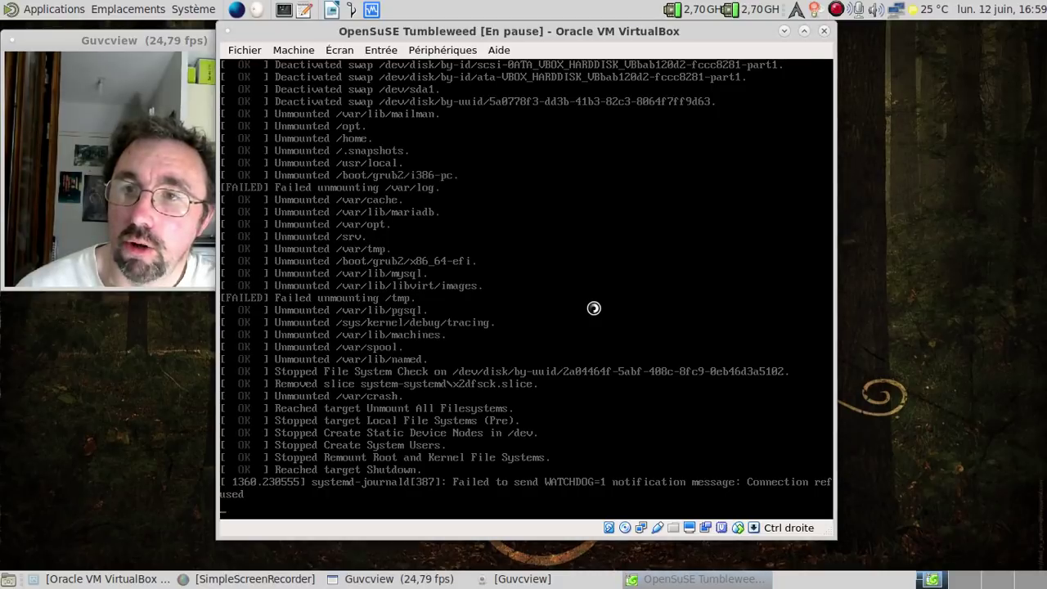